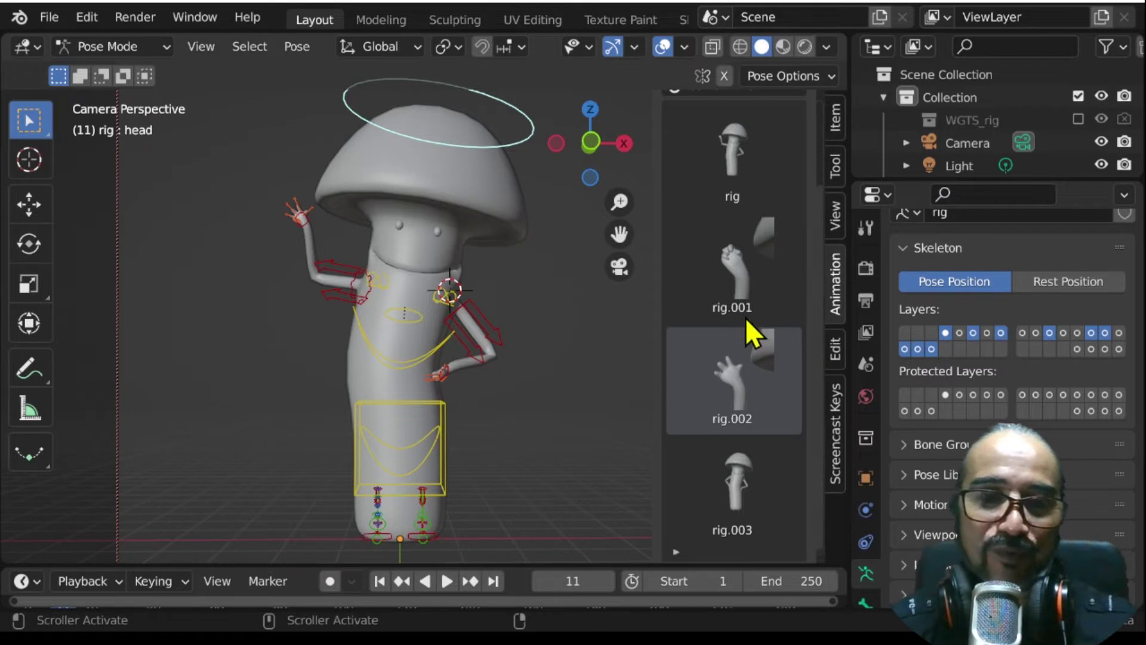
- Expand and collapse the pose library section of the bone properties
scroll(746, 320, up, 5)
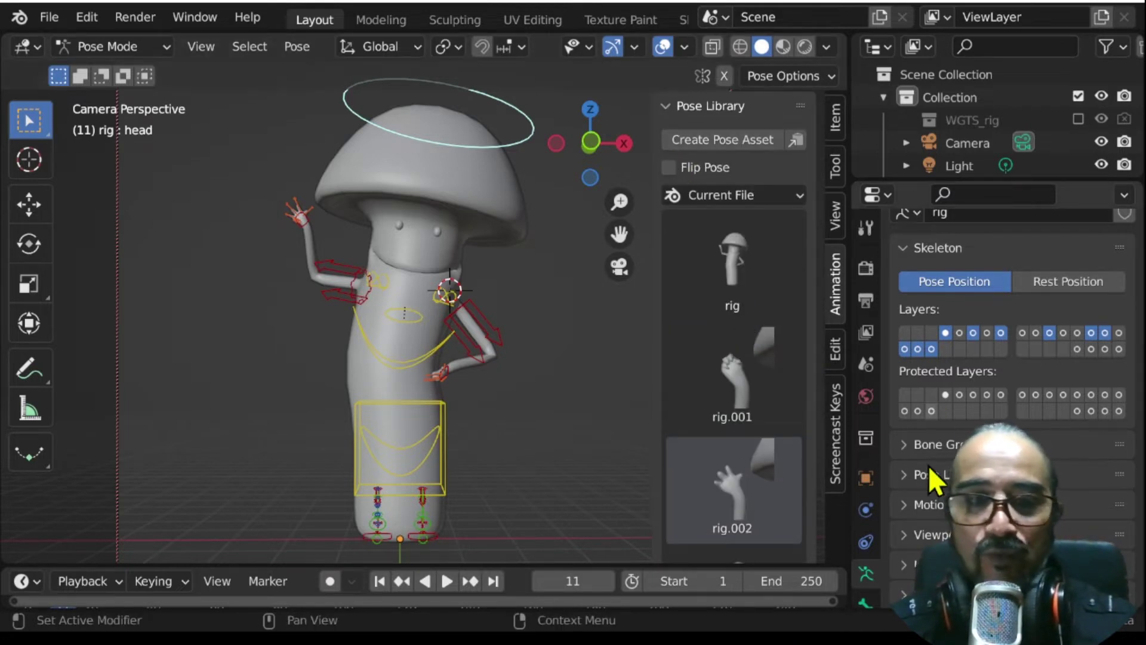
click(902, 474)
scroll(903, 474, down, 2)
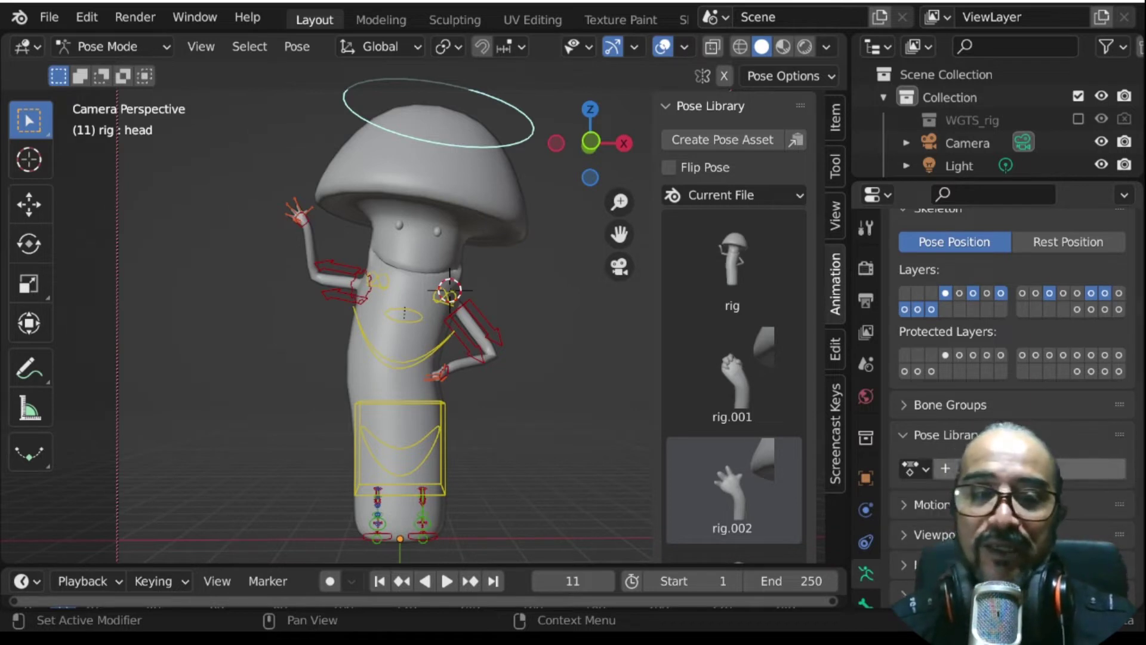
click(906, 433)
scroll(748, 330, down, 3)
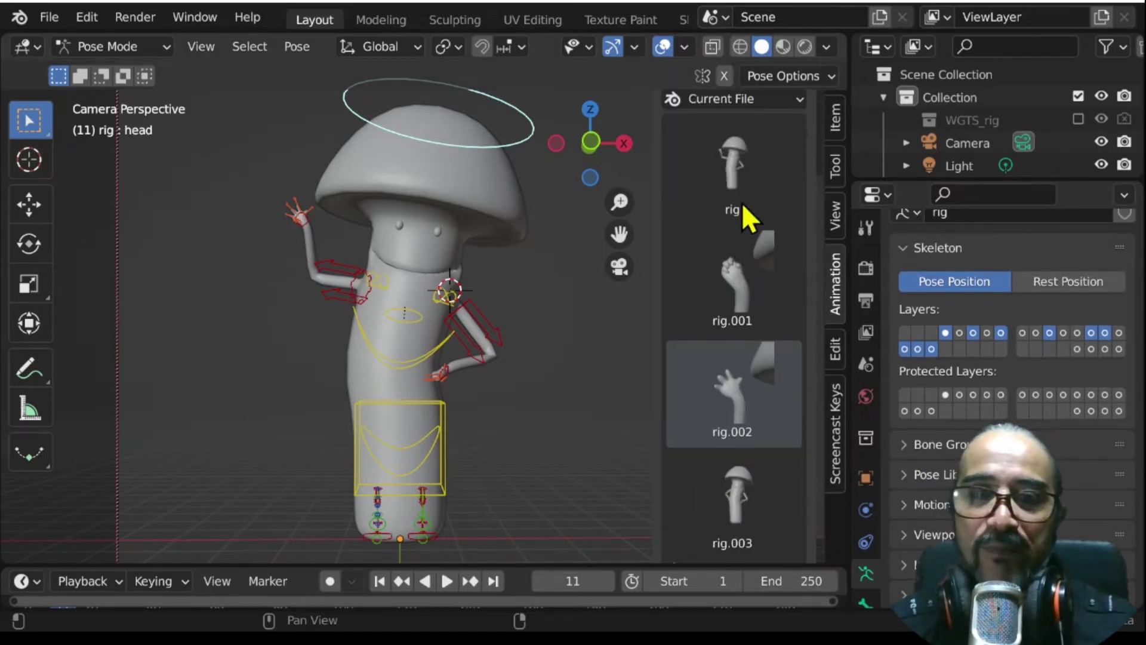
- Preview the rig.003, rig, rig.001 and rig.002 poses on the character
click(725, 499)
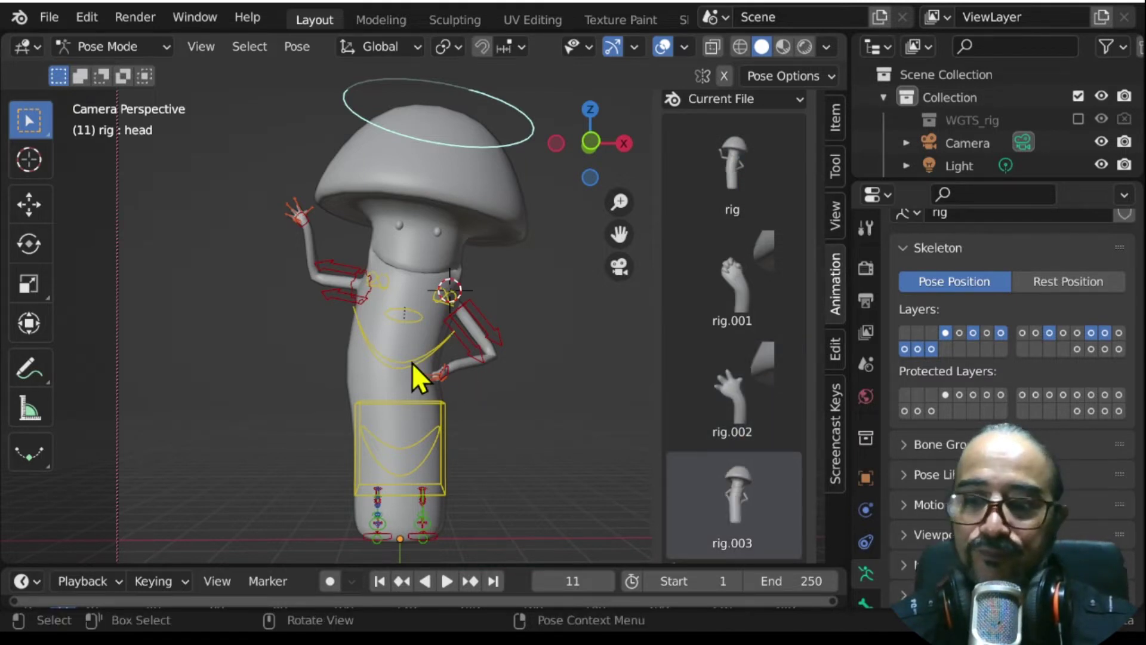
double_click(739, 496)
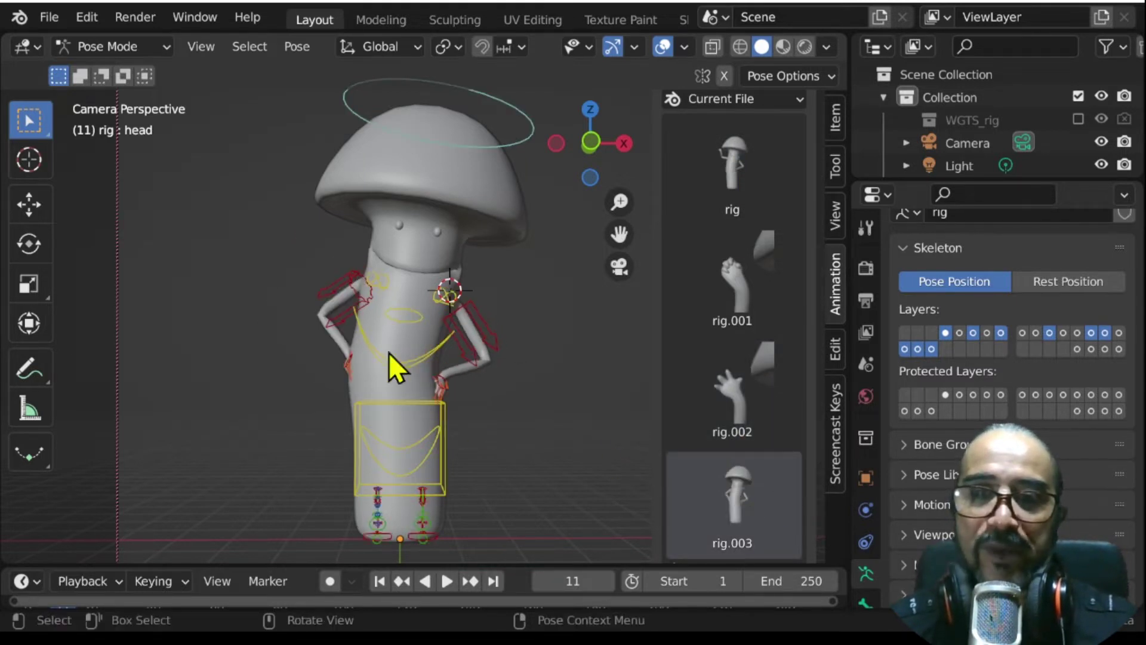
double_click(715, 163)
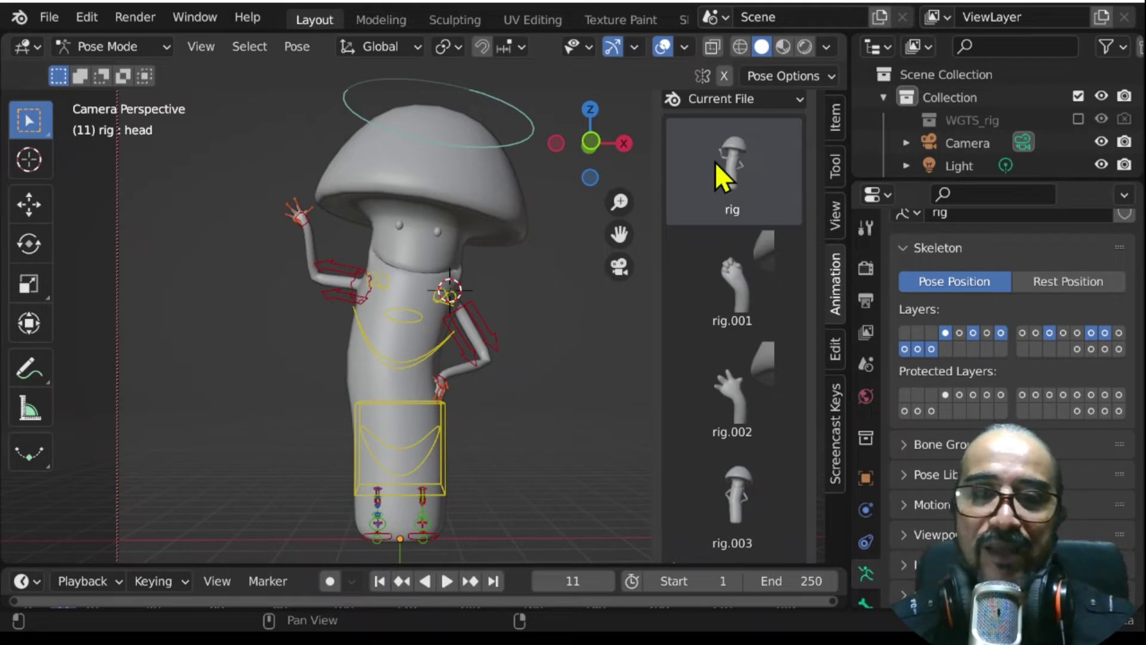
double_click(721, 299)
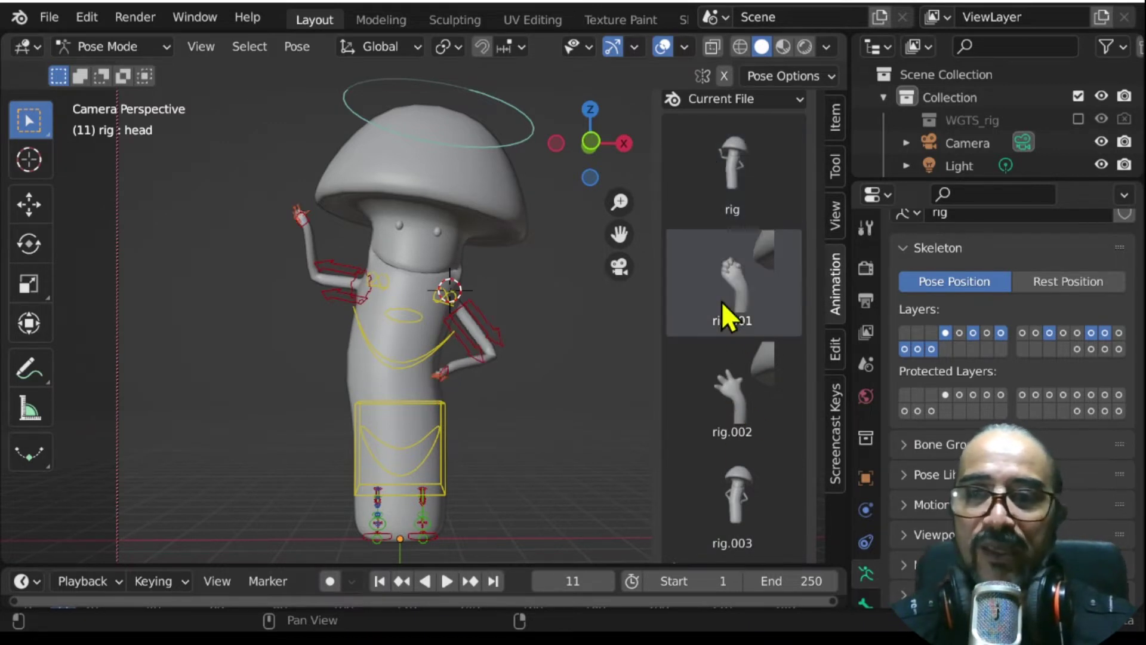
double_click(724, 392)
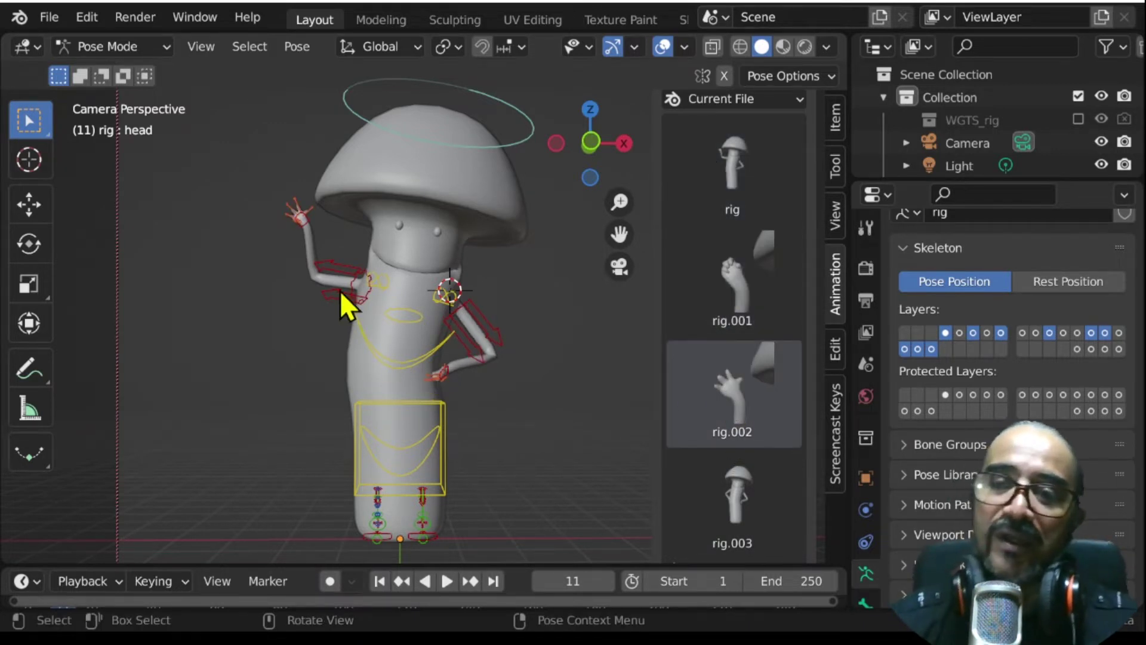
- Select the raised hand's bones and reapply the rig.001 fist pose
drag(274, 172, 317, 226)
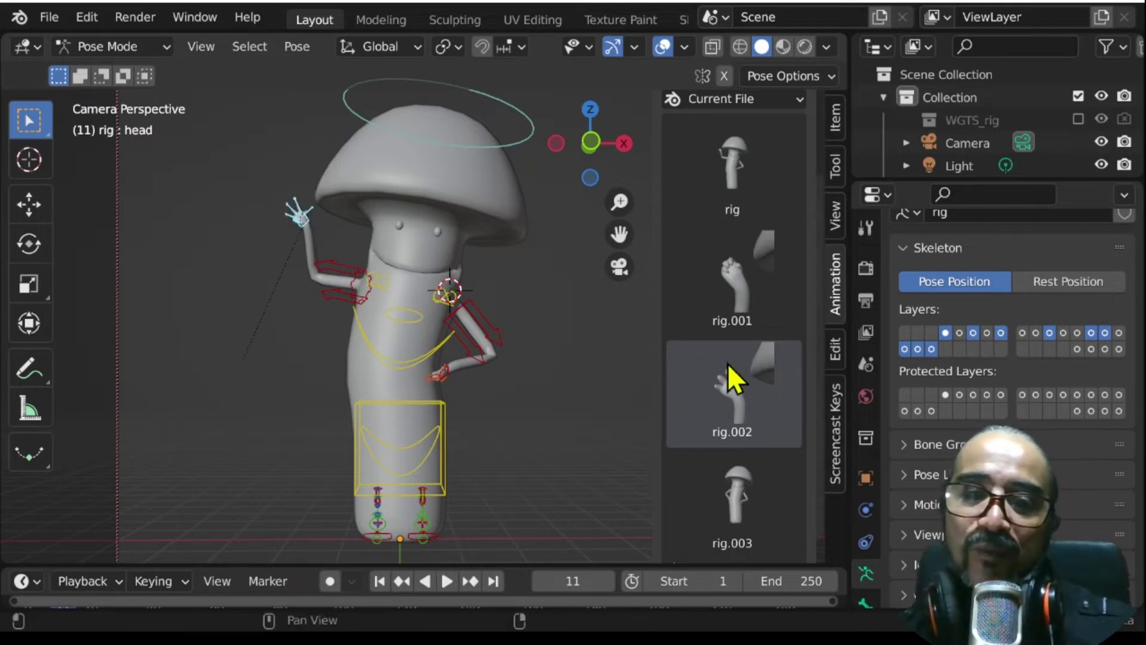
double_click(732, 272)
scroll(281, 263, up, 3)
- Frame the selected hand and apply rig.002, then rig.001, to it
scroll(287, 227, up, 2)
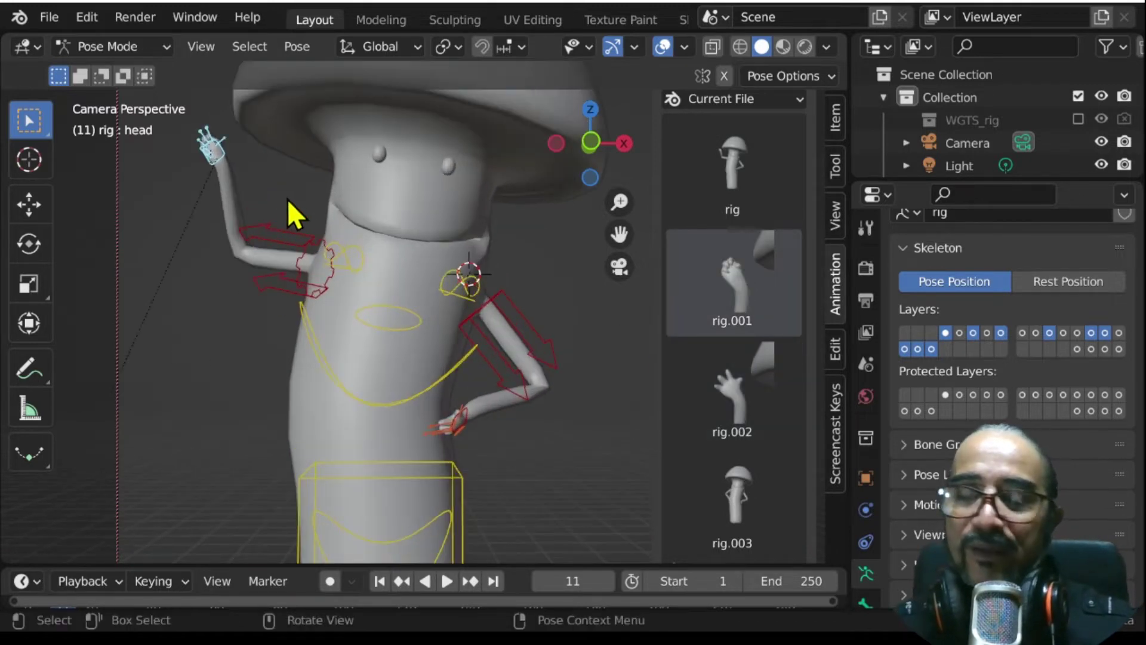
key(KP_Decimal)
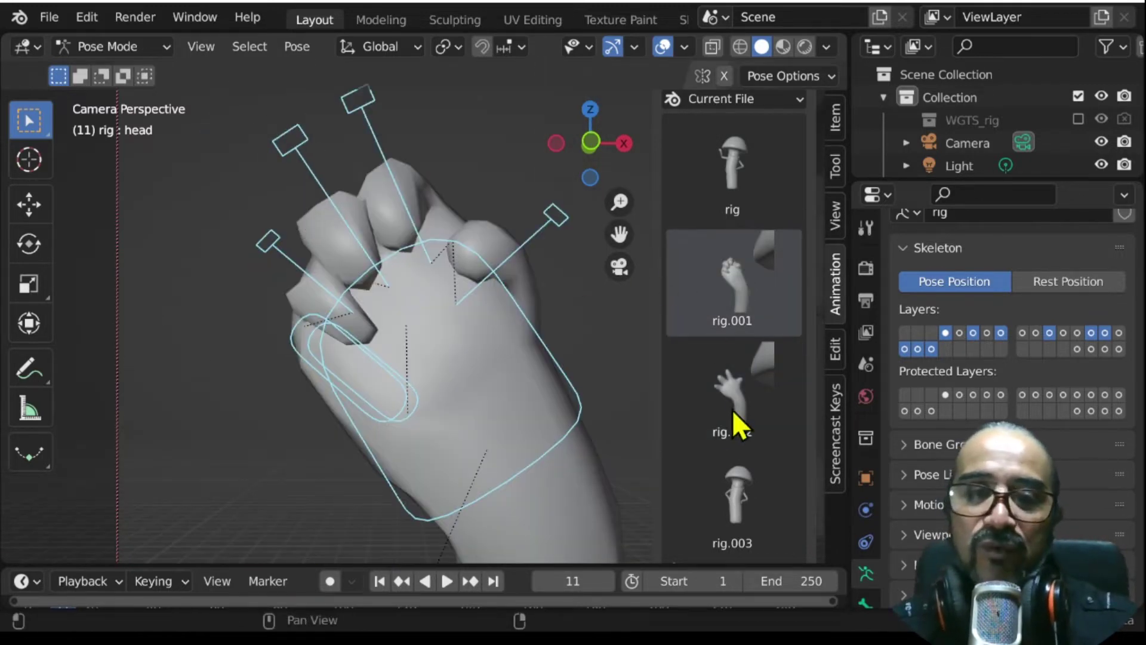
double_click(734, 391)
double_click(743, 284)
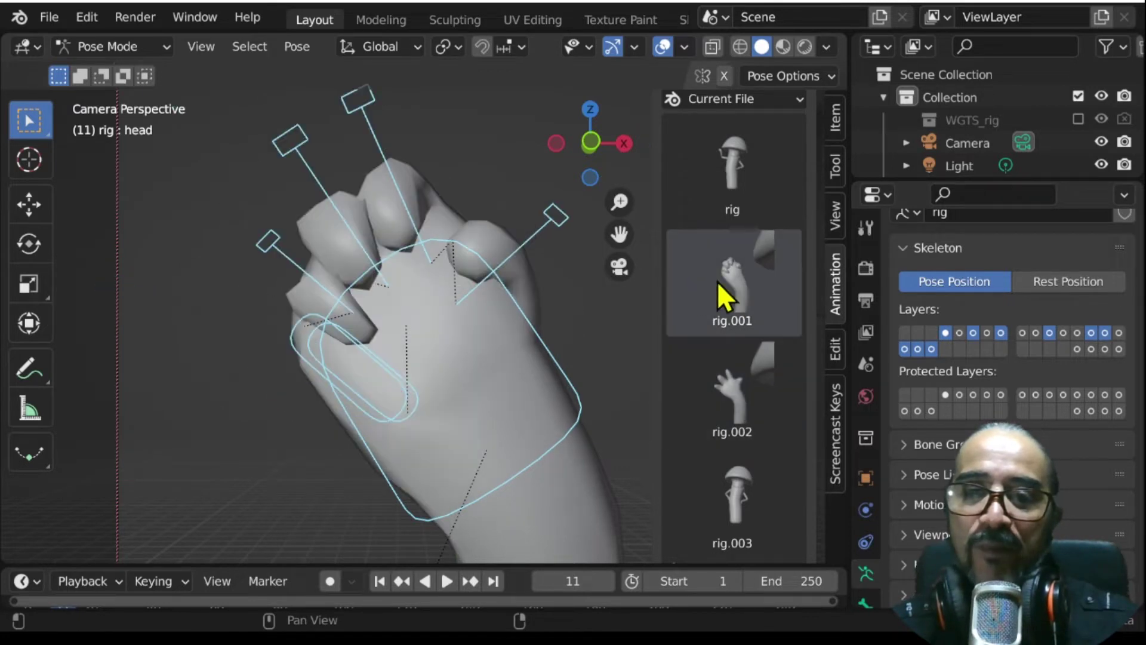
- Blend the rig.002 open-hand pose partially into the hand
scroll(723, 293, down, 1)
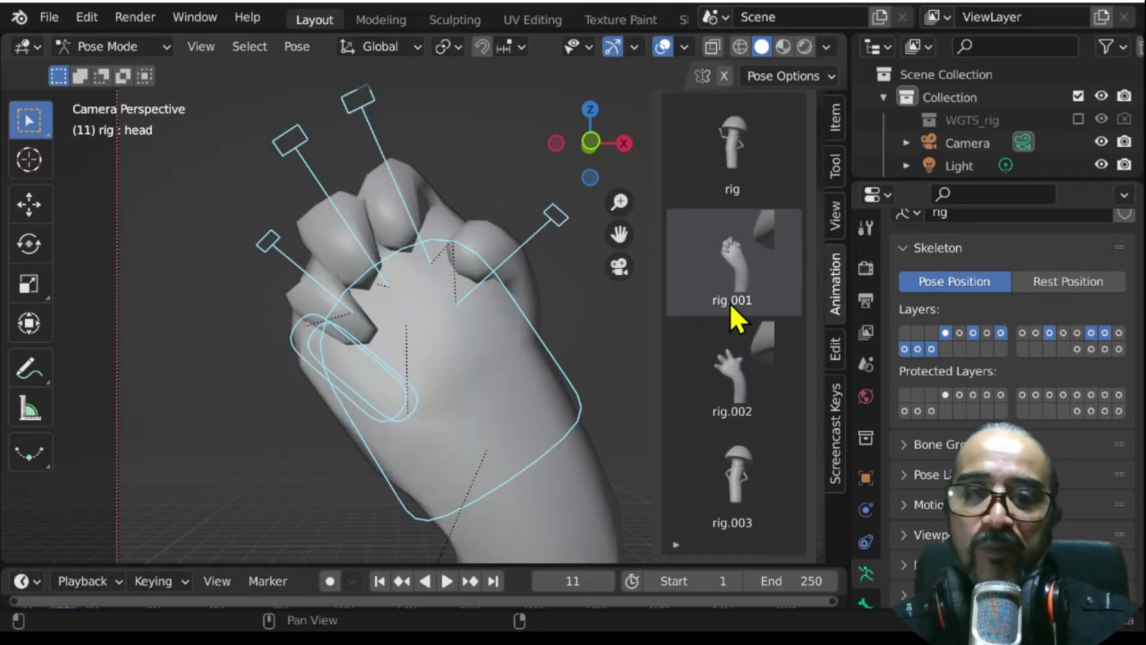
right_click(757, 342)
click(662, 303)
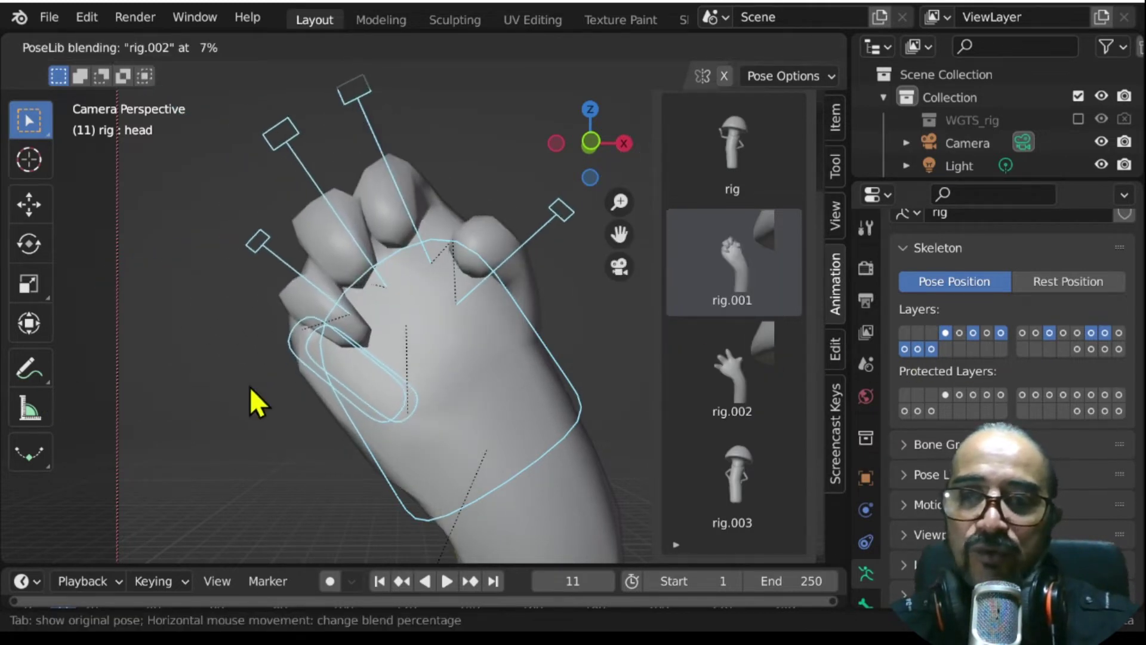
click(191, 411)
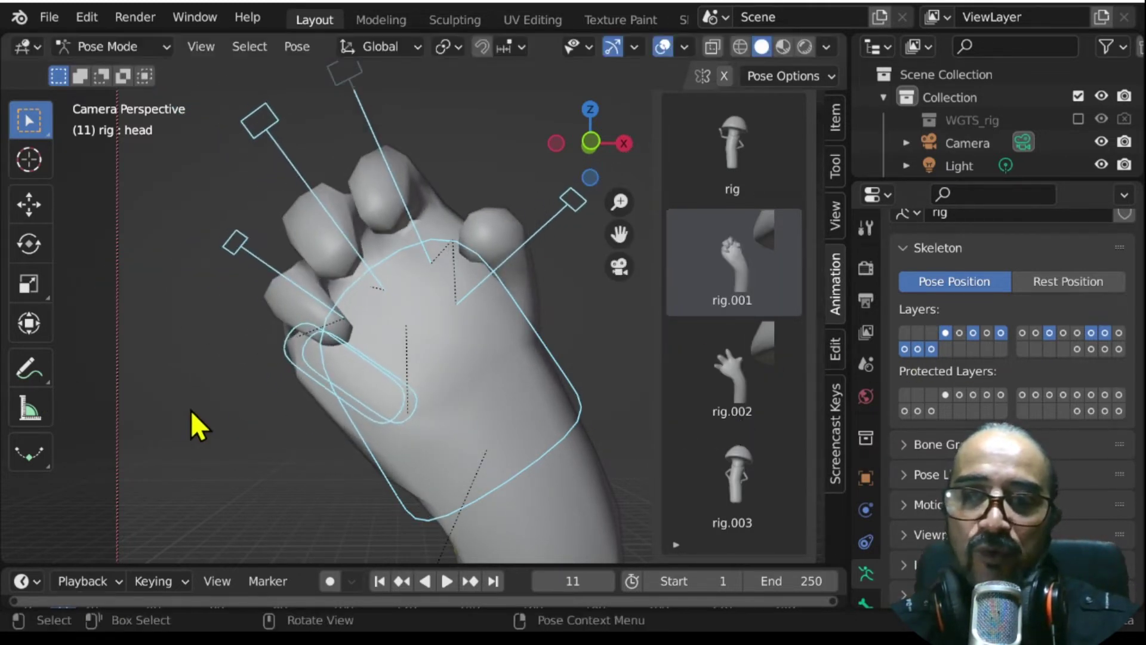
- Enlarge the timeline area so its frame numbers are visible
drag(518, 564, 525, 515)
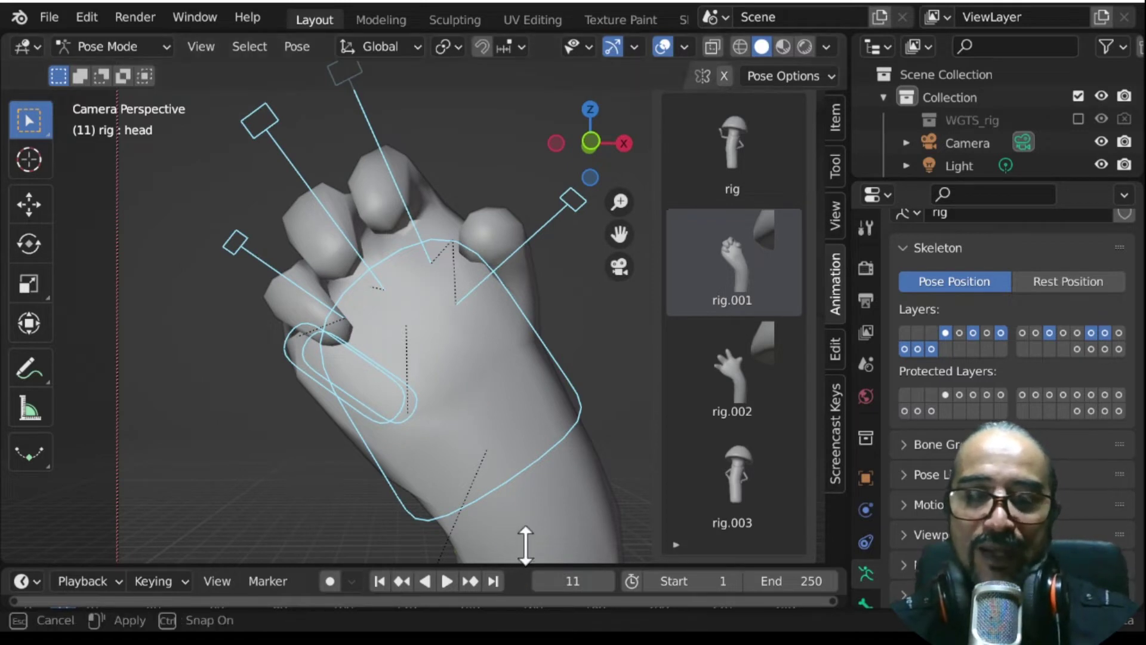
scroll(529, 364, down, 3)
scroll(490, 360, down, 1)
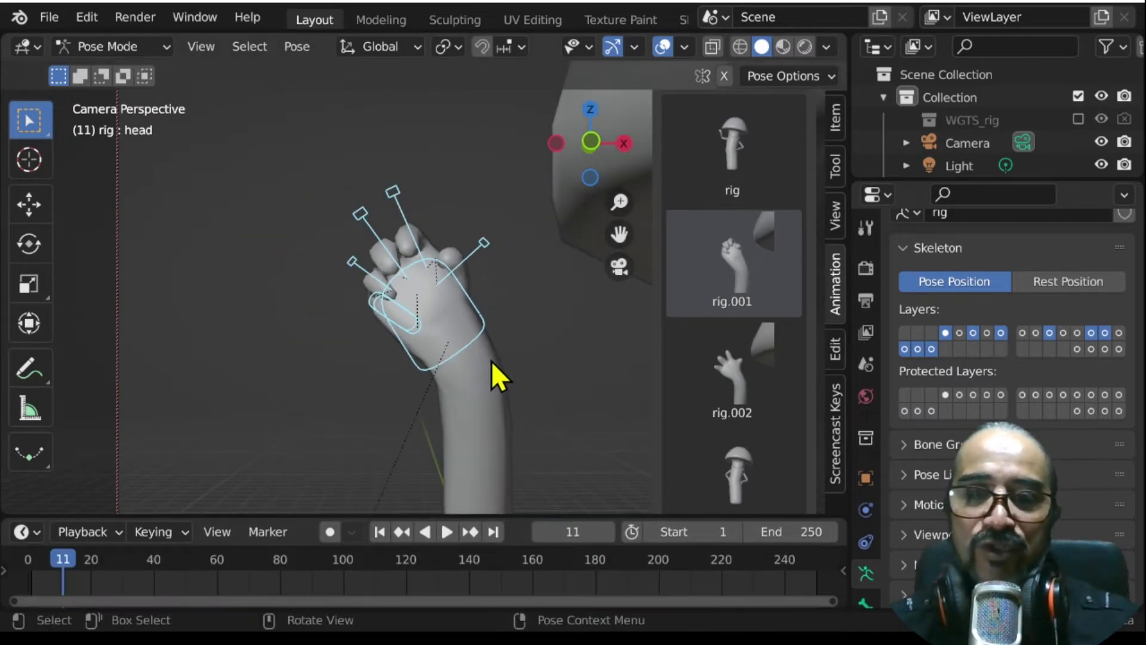
scroll(492, 360, down, 2)
scroll(501, 361, down, 1)
scroll(562, 383, down, 1)
scroll(453, 346, down, 1)
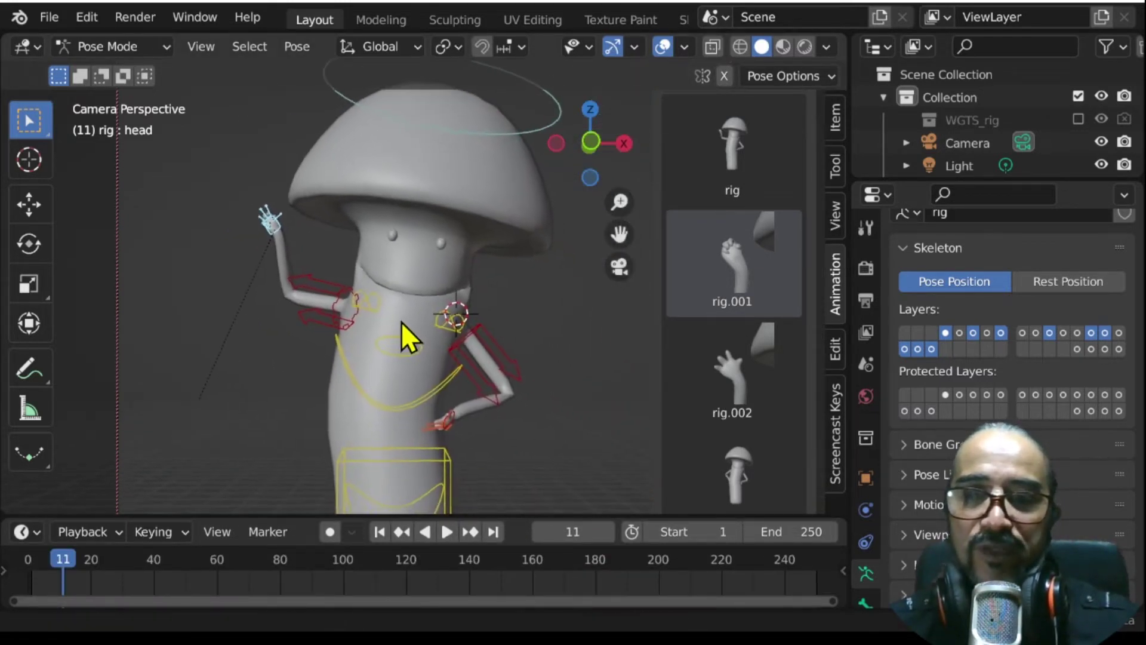
scroll(401, 321, down, 2)
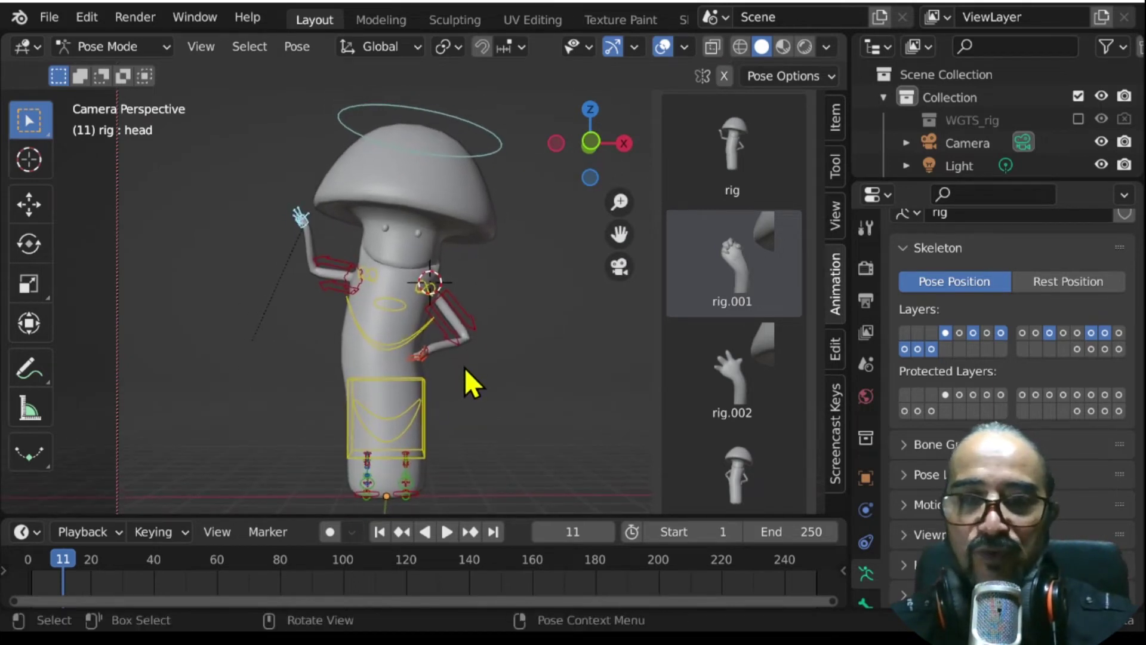
scroll(466, 370, up, 2)
- Orbit slightly and select the halo control above the head
mouse_move(475, 375)
middle_down()
mouse_move(521, 381)
mouse_move(493, 325)
middle_up()
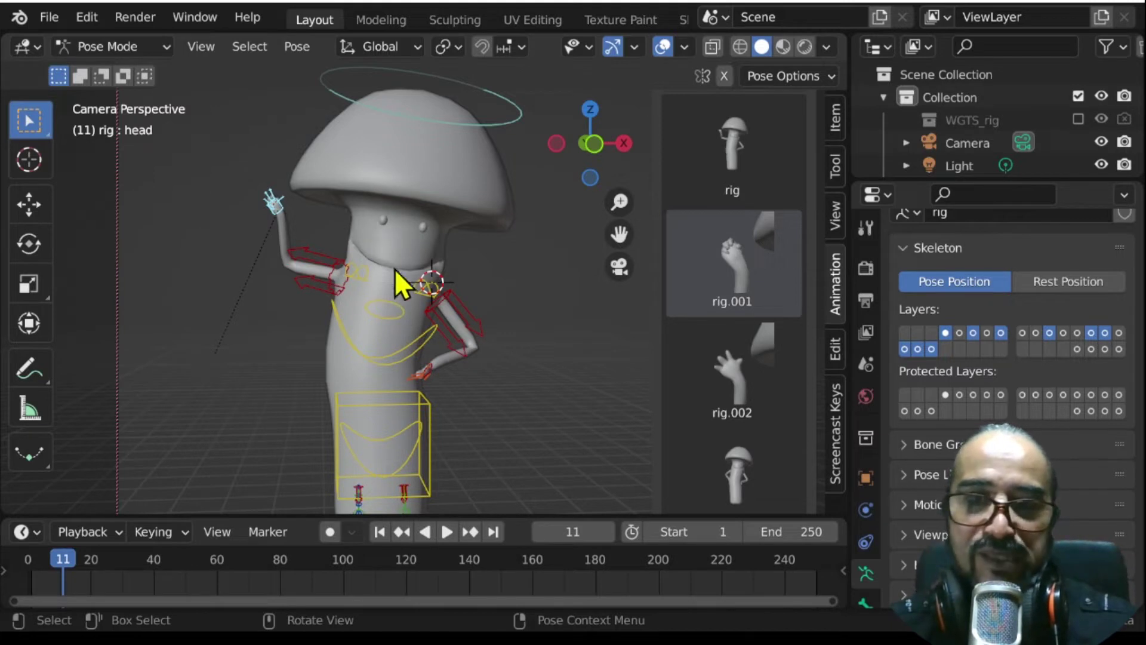
click(502, 120)
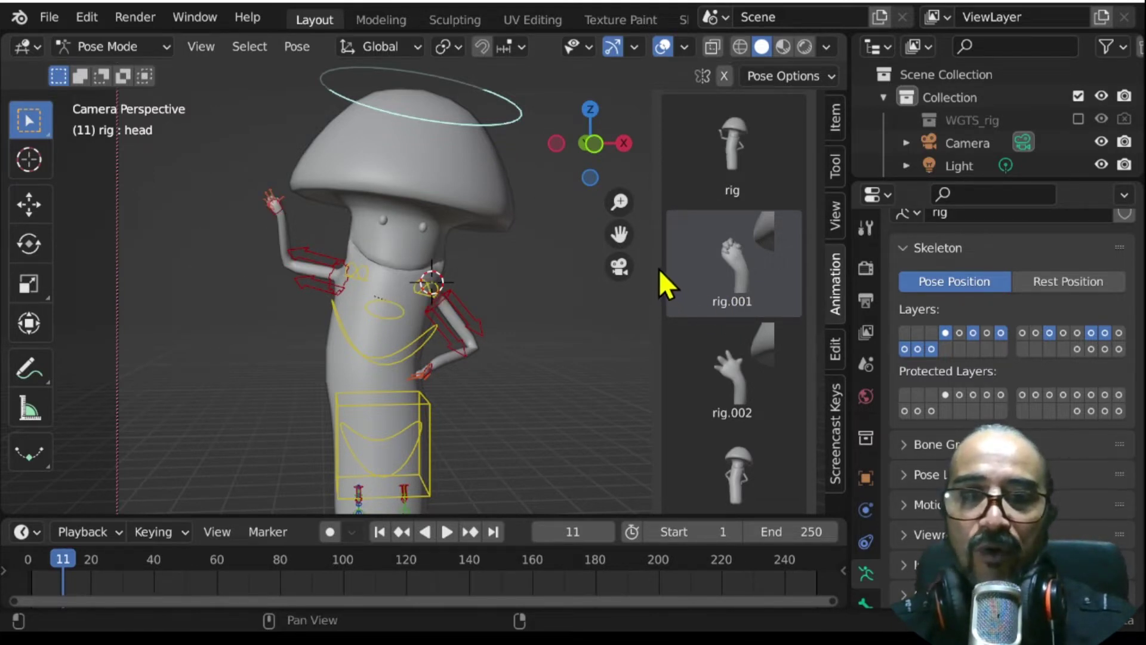
scroll(703, 302, up, 5)
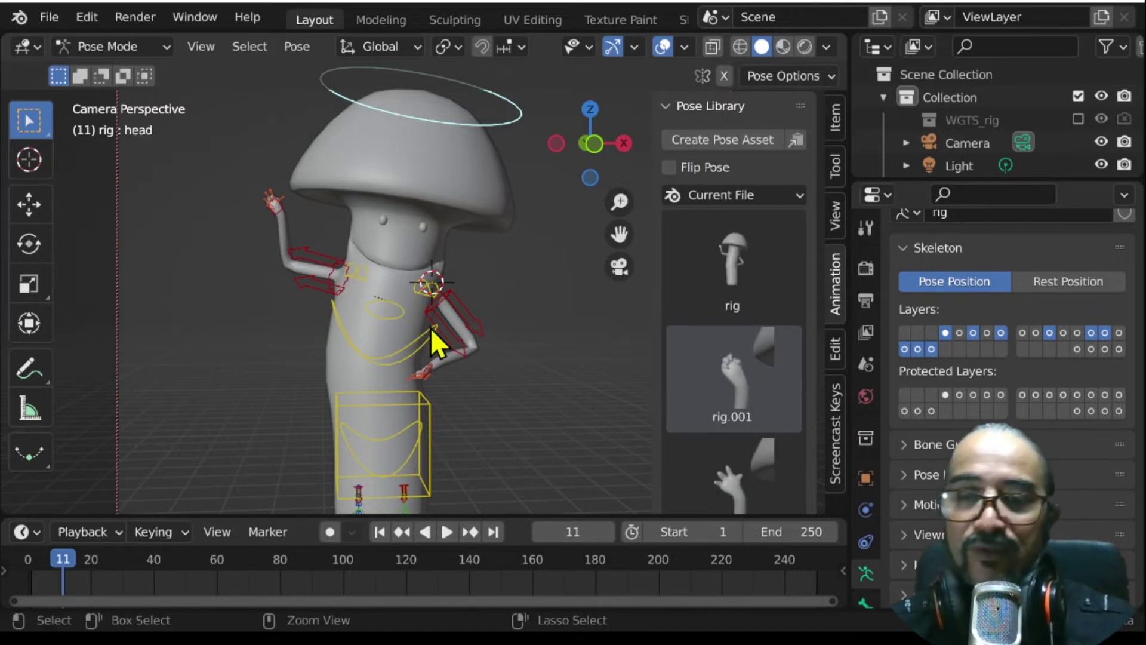
- Save the file and open another project from the recent files list
key(ctrl+s)
click(53, 16)
mouse_move(102, 87)
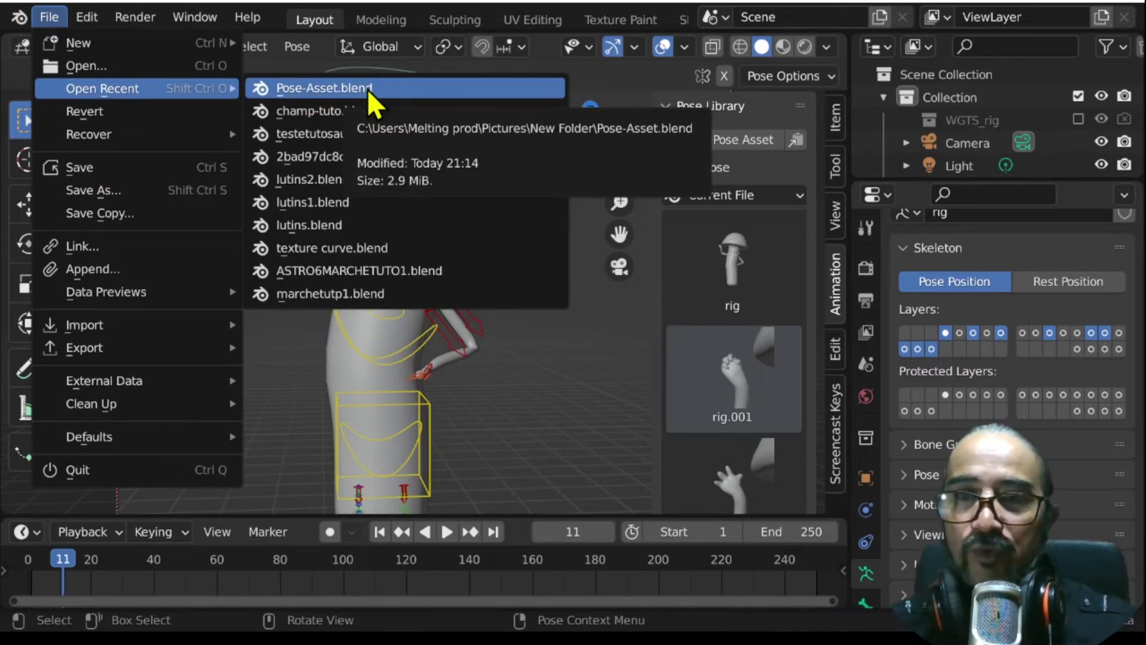
click(332, 113)
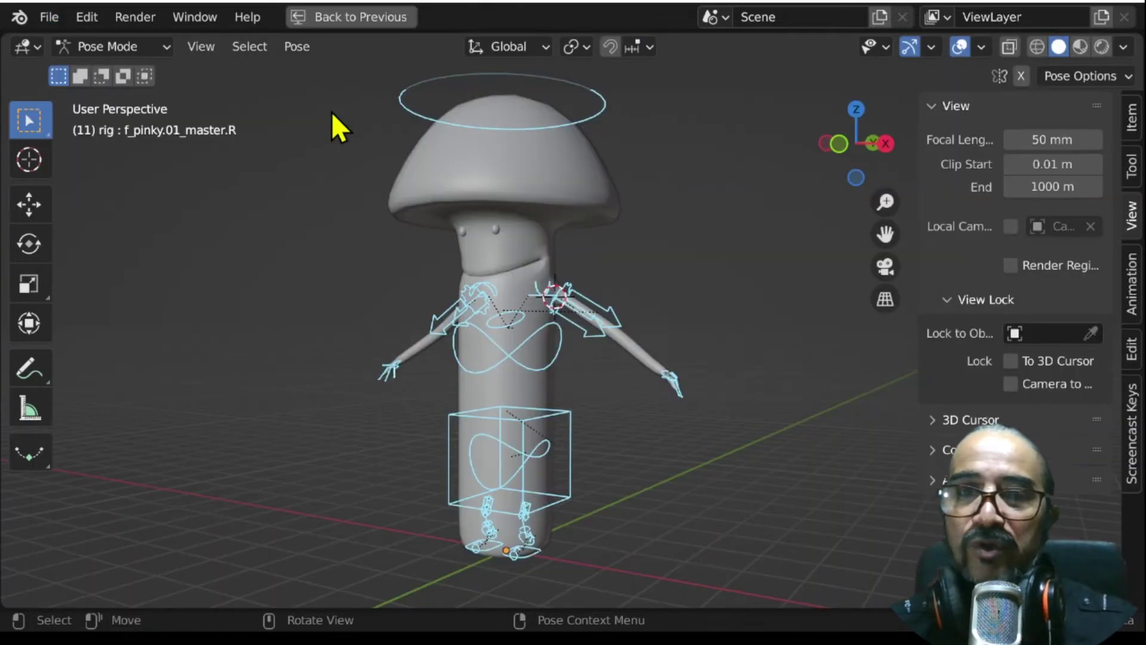
- Orbit around the T-posed mushroom rig, then restore the normal layout with Ctrl+Space
mouse_move(409, 398)
middle_down()
mouse_move(488, 397)
mouse_move(475, 394)
middle_up()
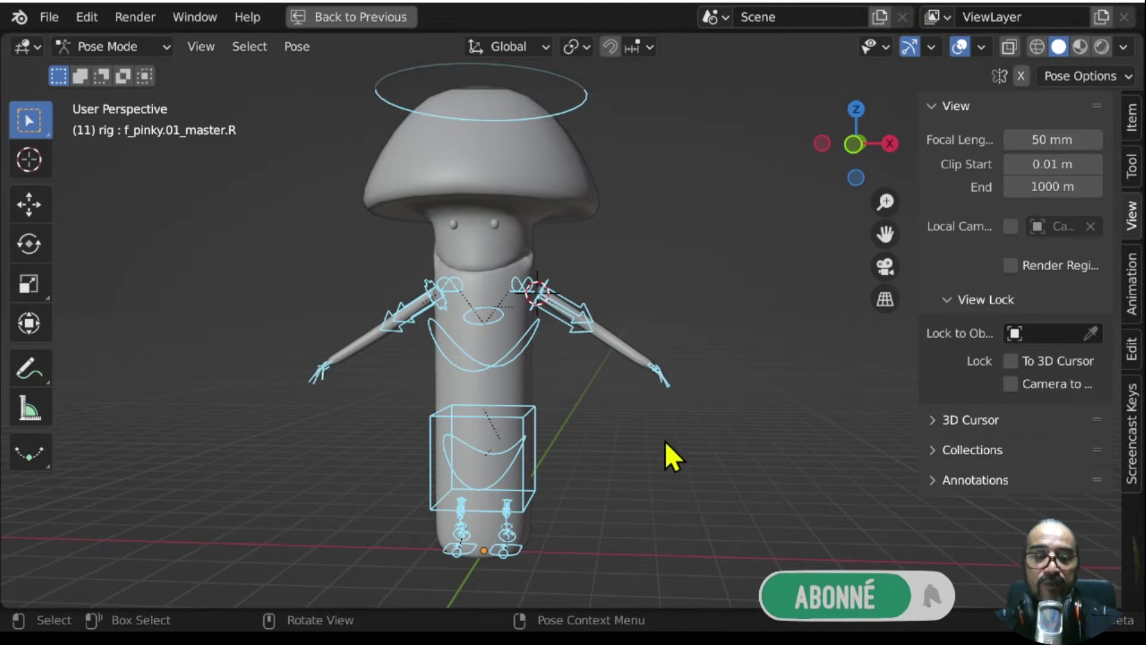
mouse_move(664, 440)
middle_down()
mouse_move(563, 486)
mouse_move(627, 460)
mouse_move(704, 486)
mouse_move(669, 479)
mouse_move(682, 396)
mouse_move(639, 353)
mouse_move(640, 364)
middle_up()
mouse_move(737, 403)
middle_down()
mouse_move(289, 416)
mouse_move(698, 435)
mouse_move(749, 418)
middle_up()
scroll(749, 418, up, 3)
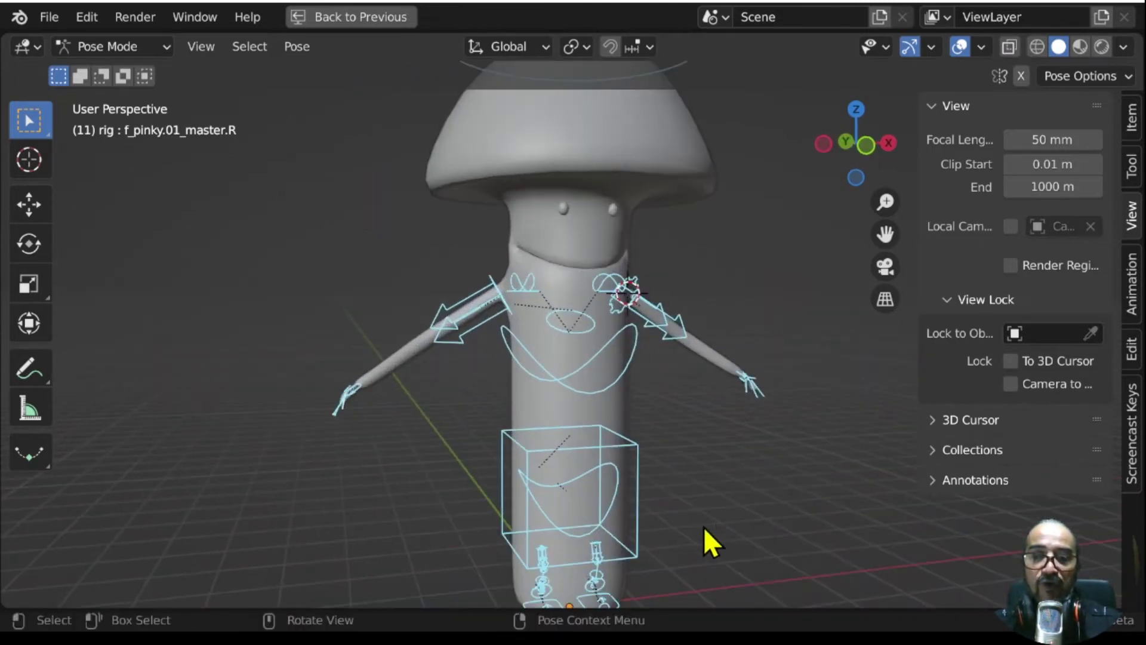
mouse_move(705, 529)
middle_down()
mouse_move(507, 519)
mouse_move(686, 525)
mouse_move(717, 447)
middle_up()
scroll(725, 418, down, 2)
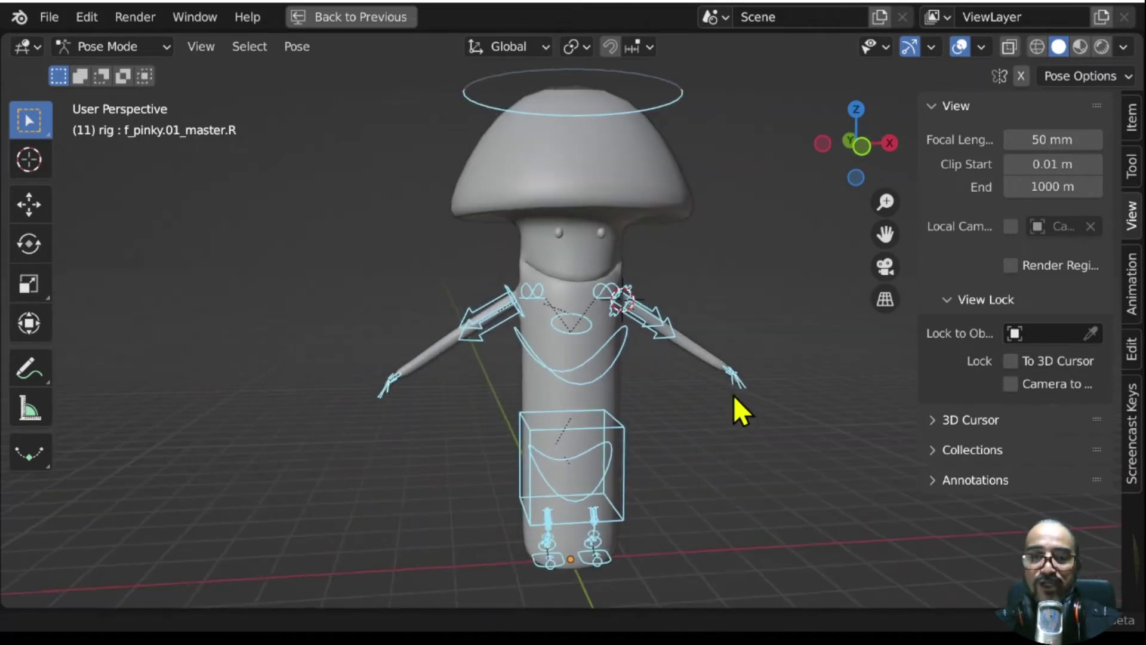
mouse_move(742, 494)
middle_down()
mouse_move(655, 486)
mouse_move(645, 501)
mouse_move(588, 491)
mouse_move(663, 491)
mouse_move(599, 501)
mouse_move(614, 411)
middle_up()
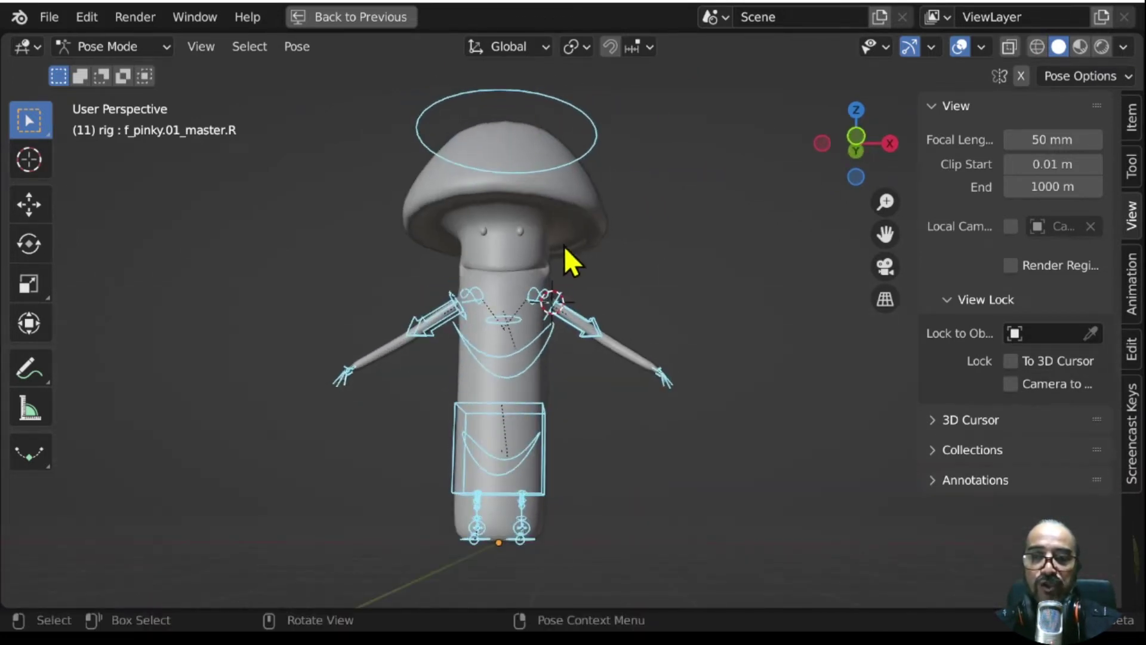
mouse_move(564, 246)
middle_down()
mouse_move(459, 354)
mouse_move(575, 430)
mouse_move(614, 396)
middle_up()
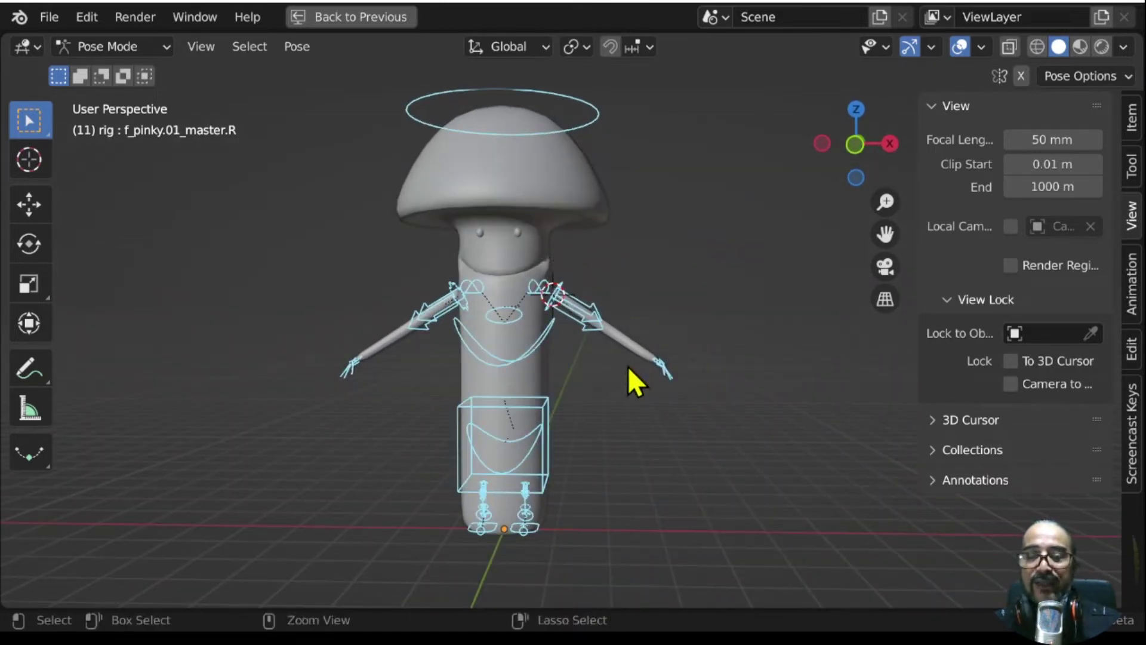
key(ctrl+space)
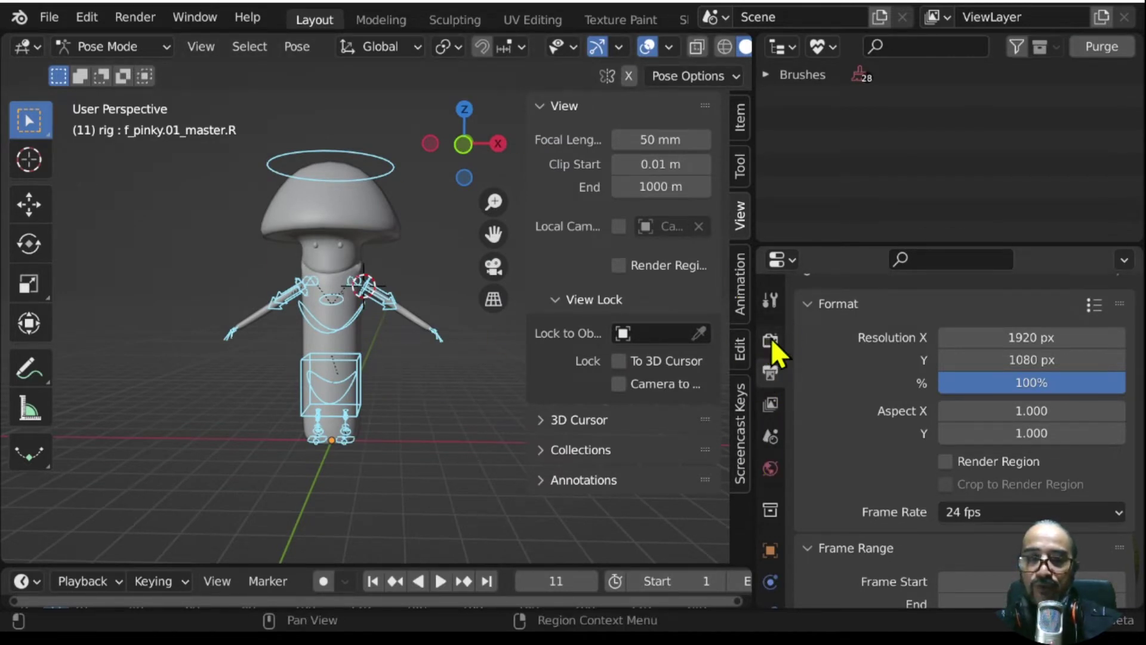
- Set output resolution Y to 1920 px and look through the scene camera
scroll(851, 365, up, 2)
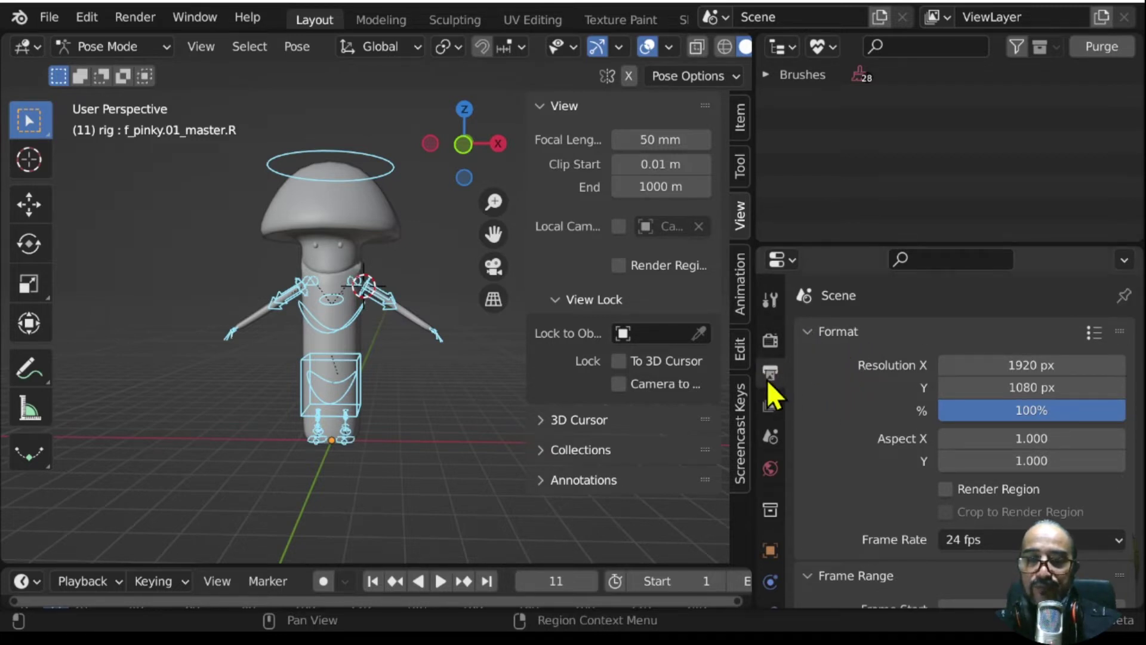
drag(799, 245, 800, 190)
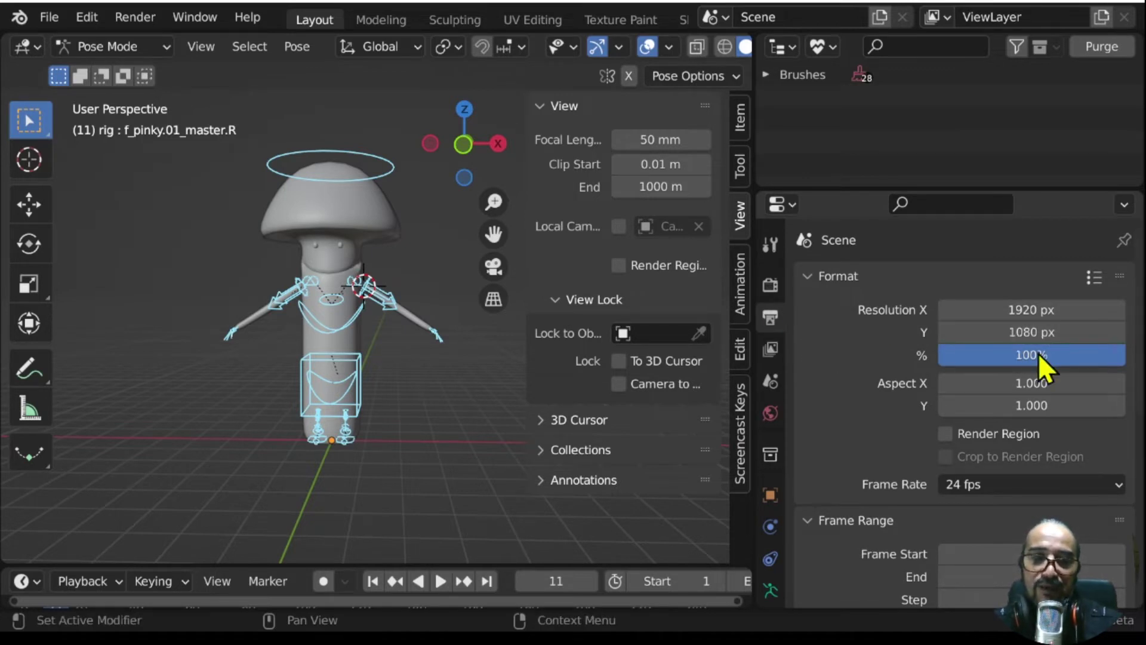
click(1032, 332)
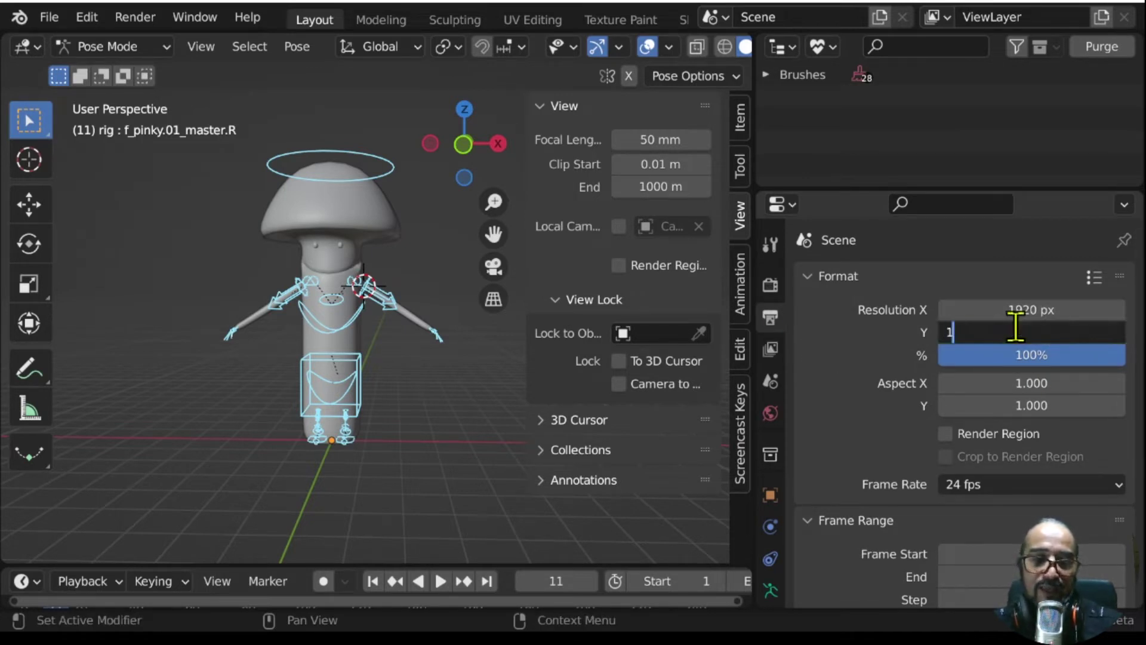
text(920)
key(Return)
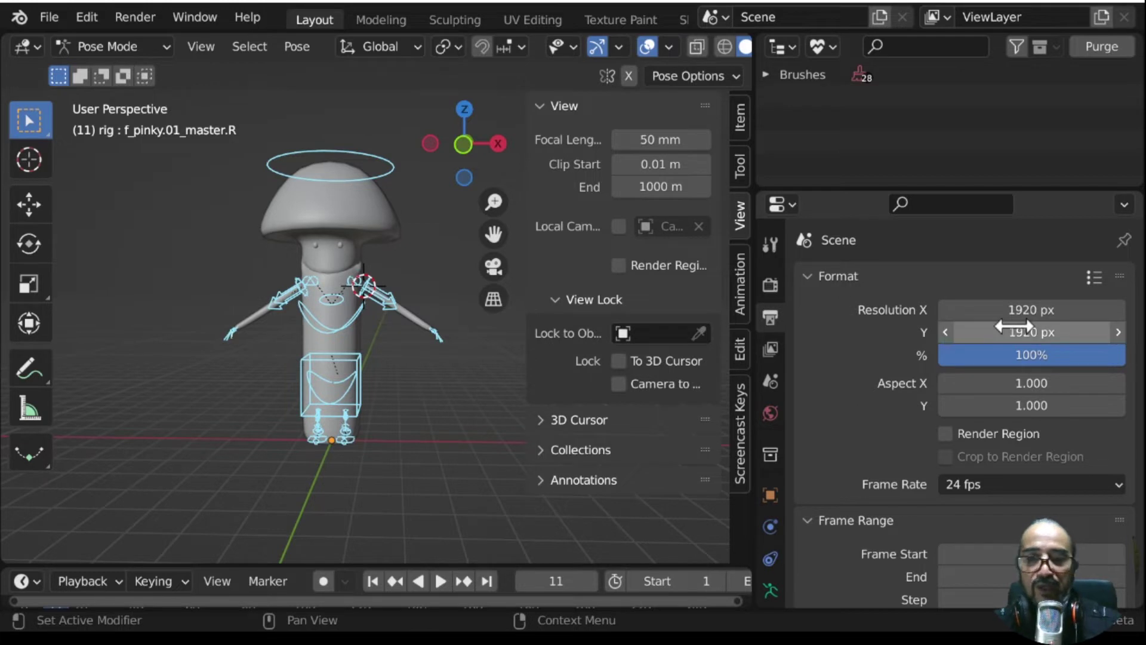
key(KP_0)
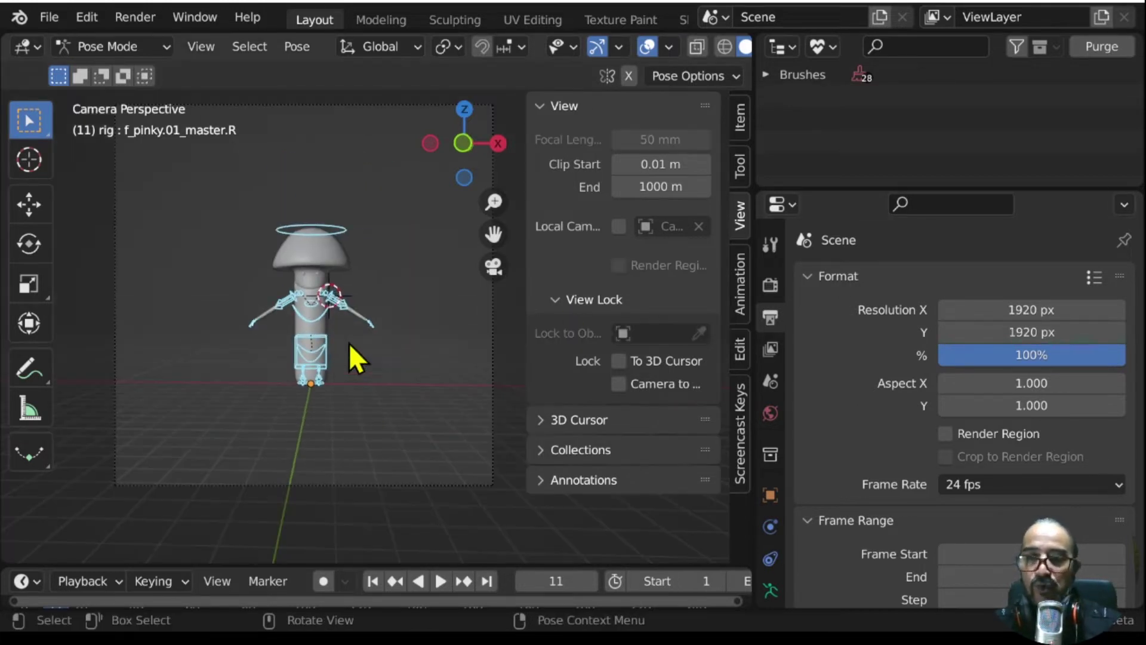
- Lock the camera to viewport navigation and return to camera view
scroll(288, 310, down, 2)
scroll(306, 327, down, 1)
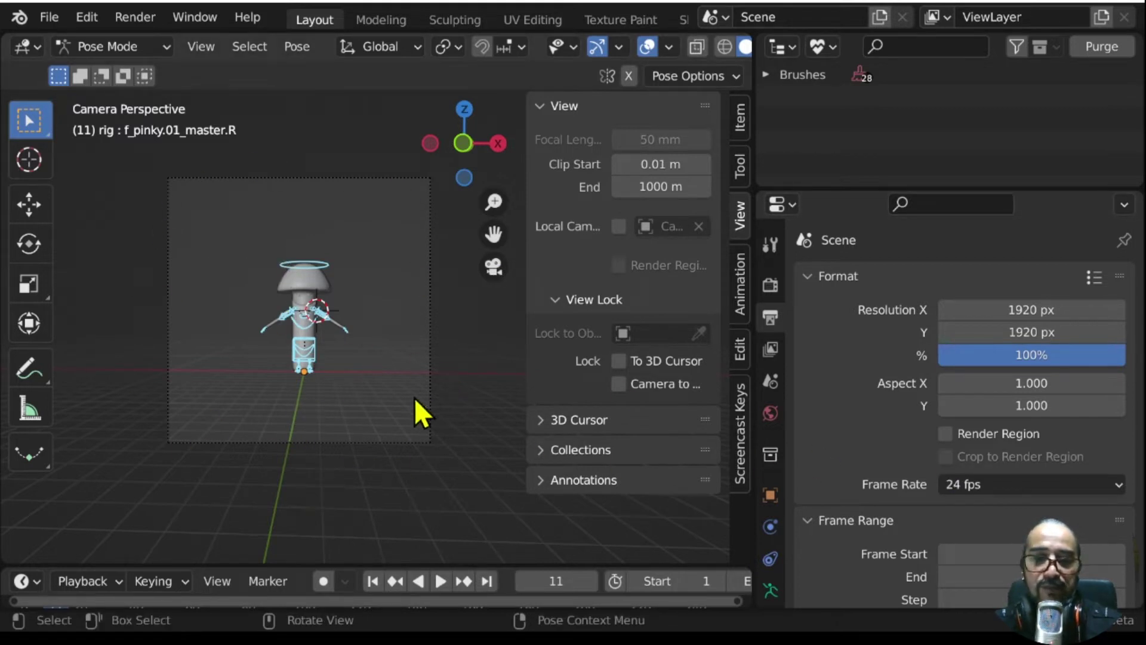
mouse_move(336, 422)
middle_down()
mouse_move(292, 399)
mouse_move(238, 406)
mouse_move(359, 412)
middle_up()
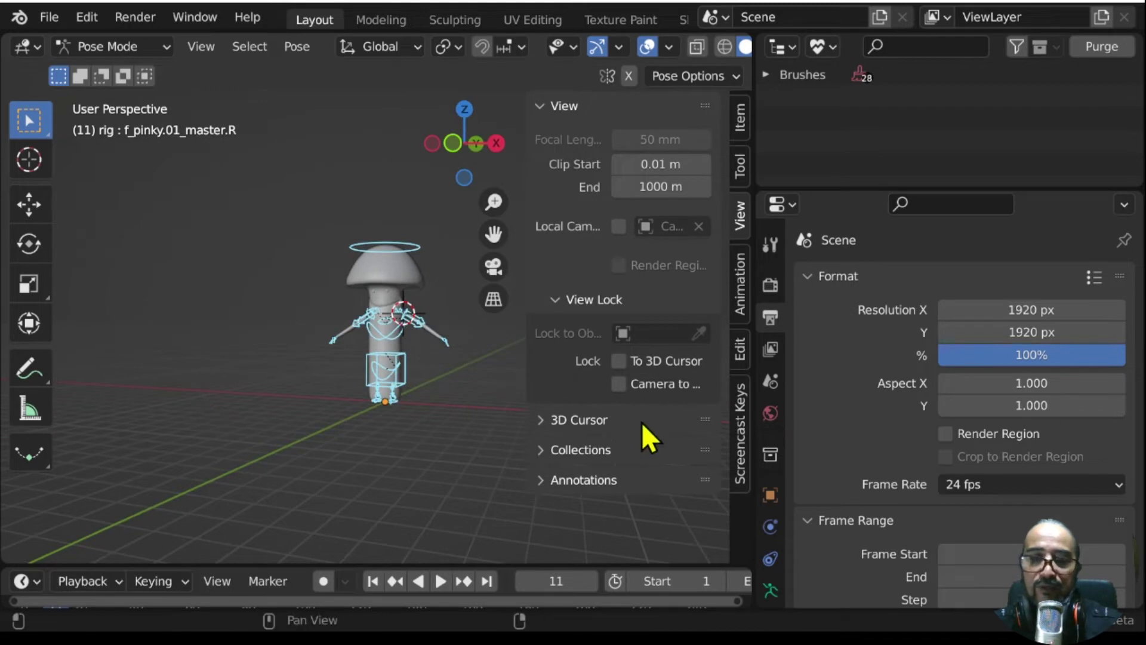
click(618, 384)
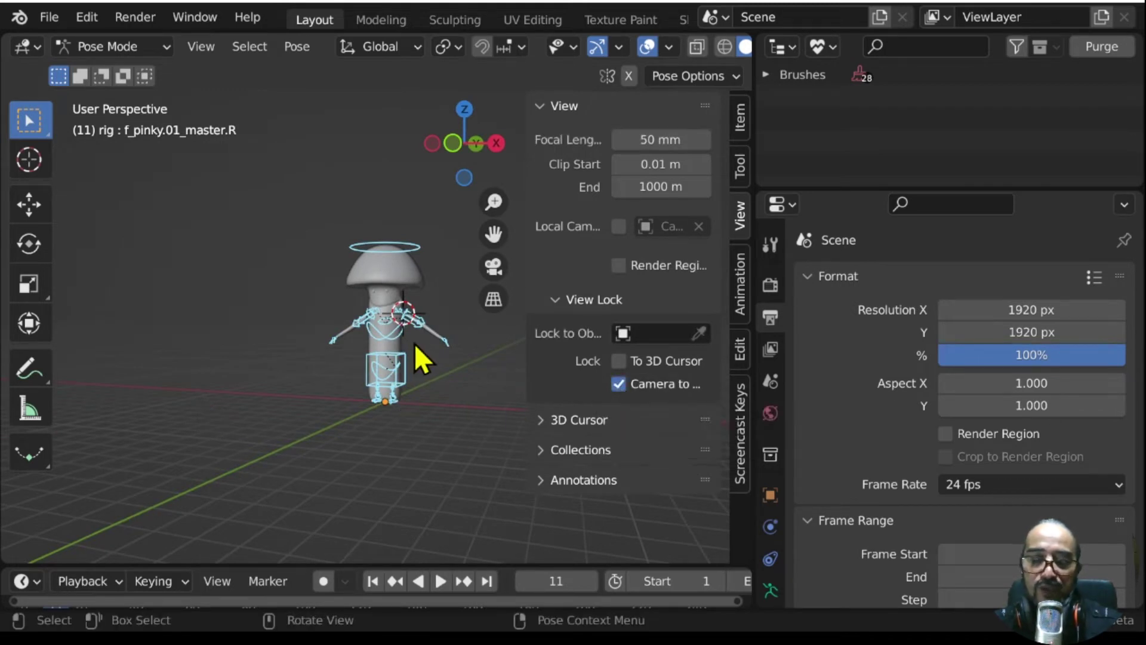
key(KP_0)
scroll(419, 345, up, 5)
- Navigate the locked camera to frame the mushroom rig up close
mouse_move(212, 292)
middle_down()
mouse_move(282, 309)
mouse_move(253, 340)
middle_up()
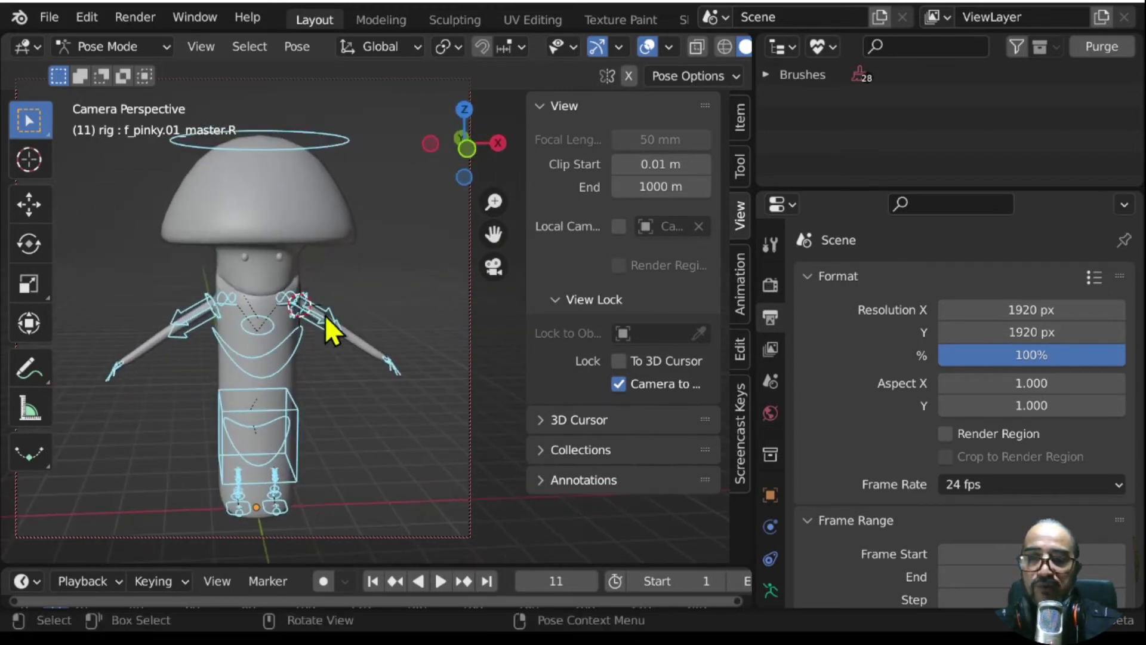
middle_drag(325, 315, 268, 344)
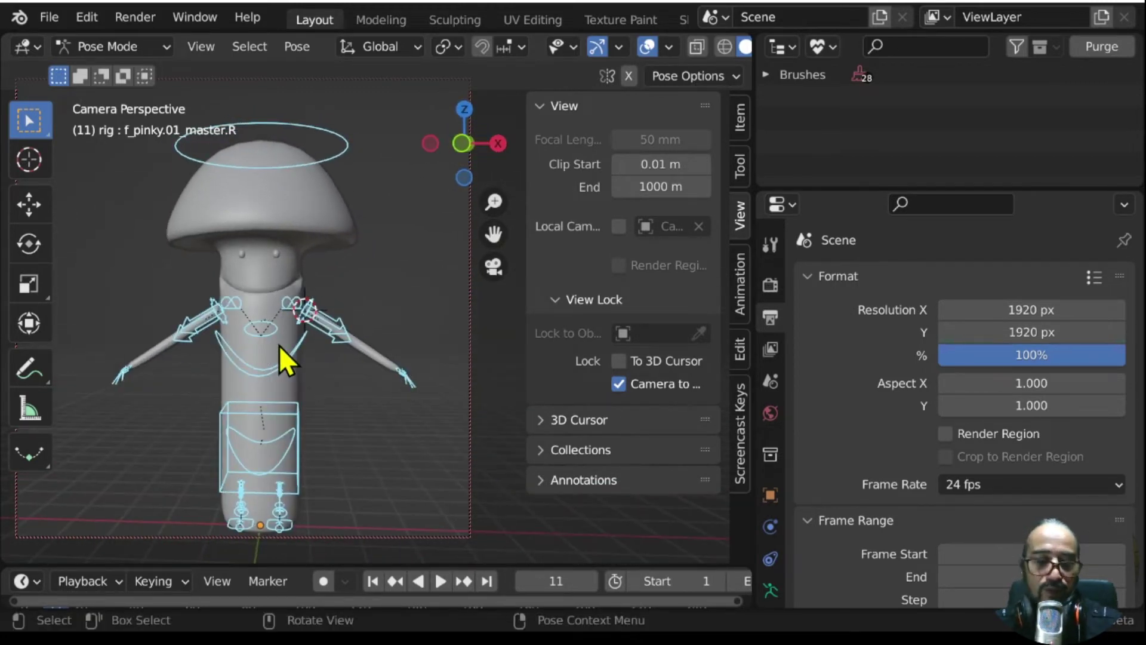
key(KP_1)
key(KP_0)
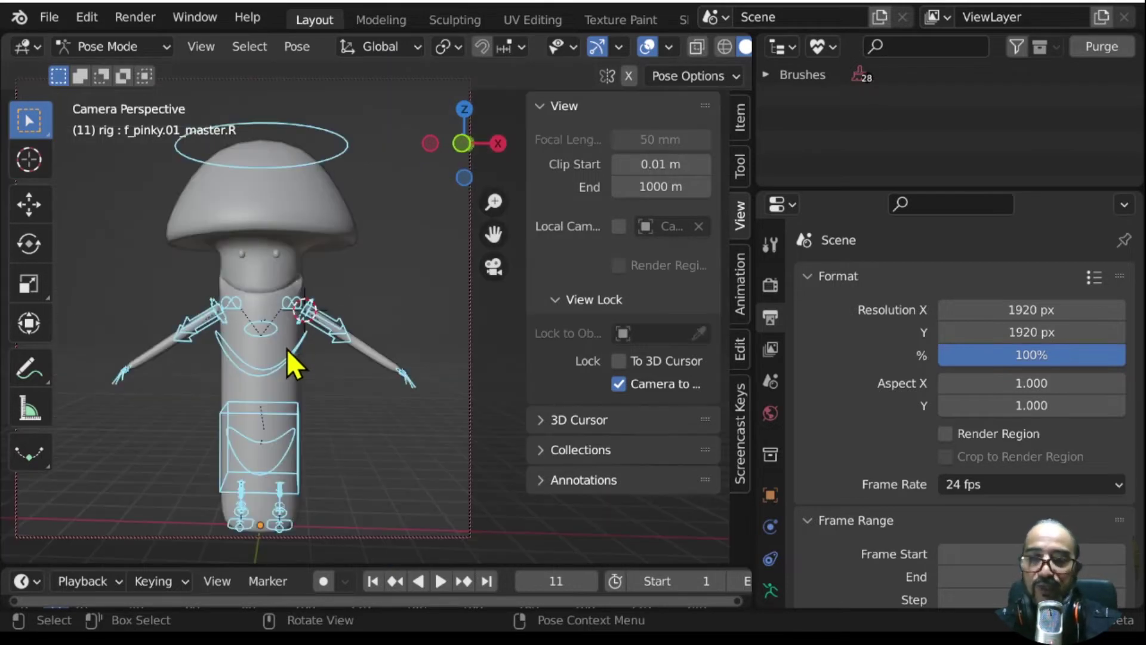
mouse_move(295, 355)
middle_down()
mouse_move(248, 324)
mouse_move(267, 335)
middle_up()
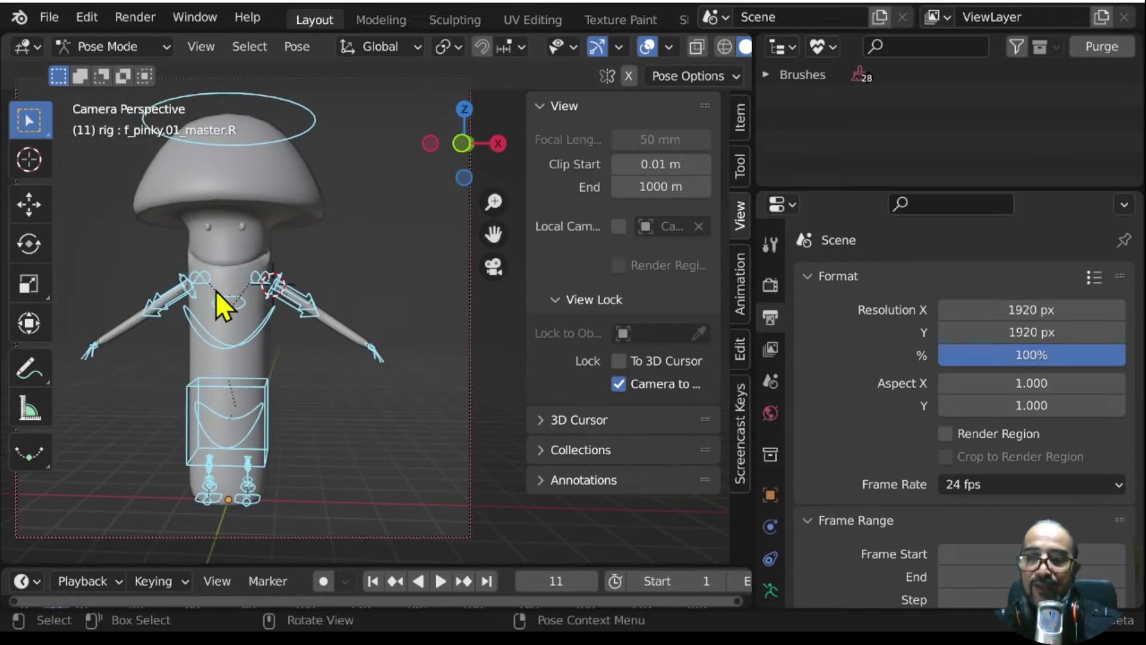
- Hide the toolbar, collapse the View panel and switch the rig to Object Mode
key(t)
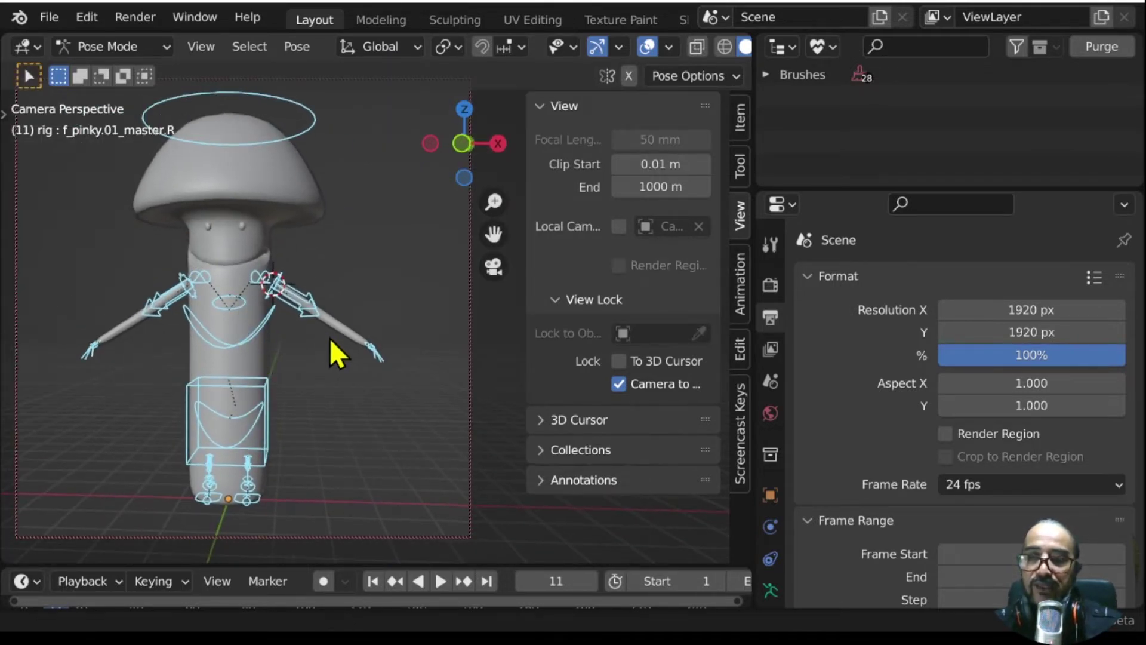
middle_drag(333, 350, 329, 334)
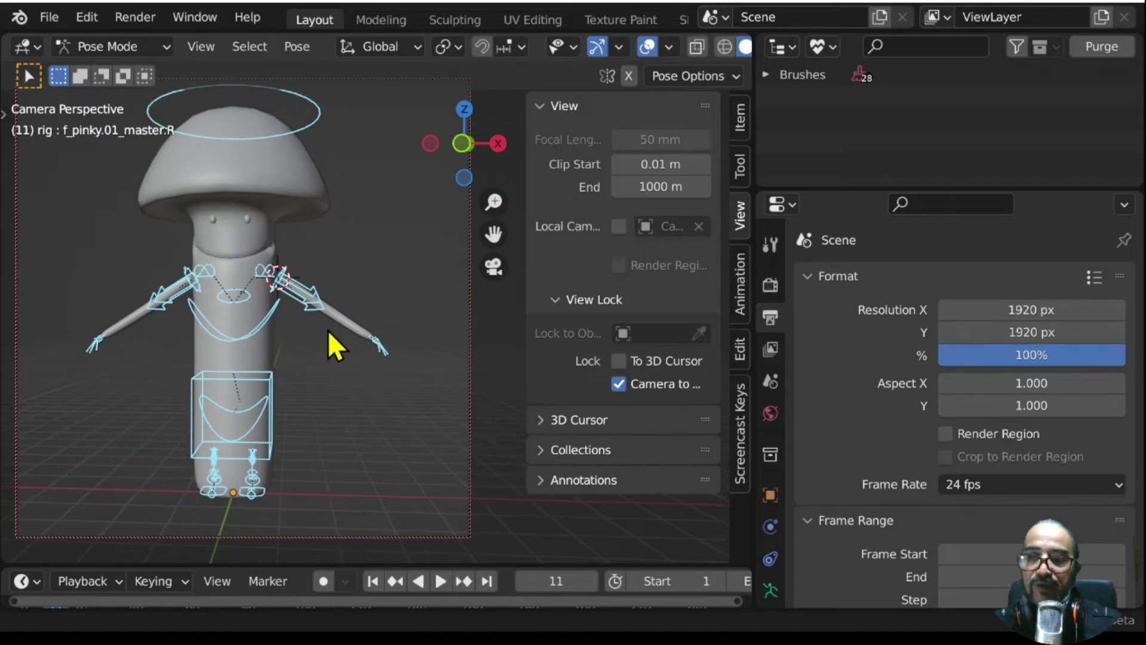
click(541, 106)
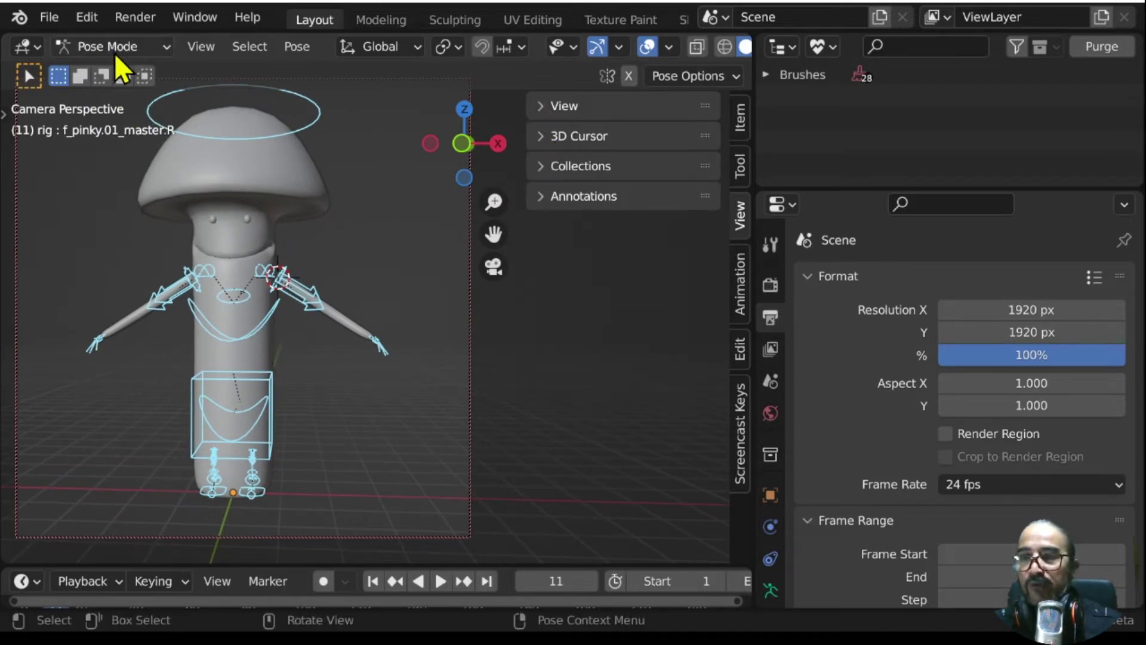
key(ctrl+Tab)
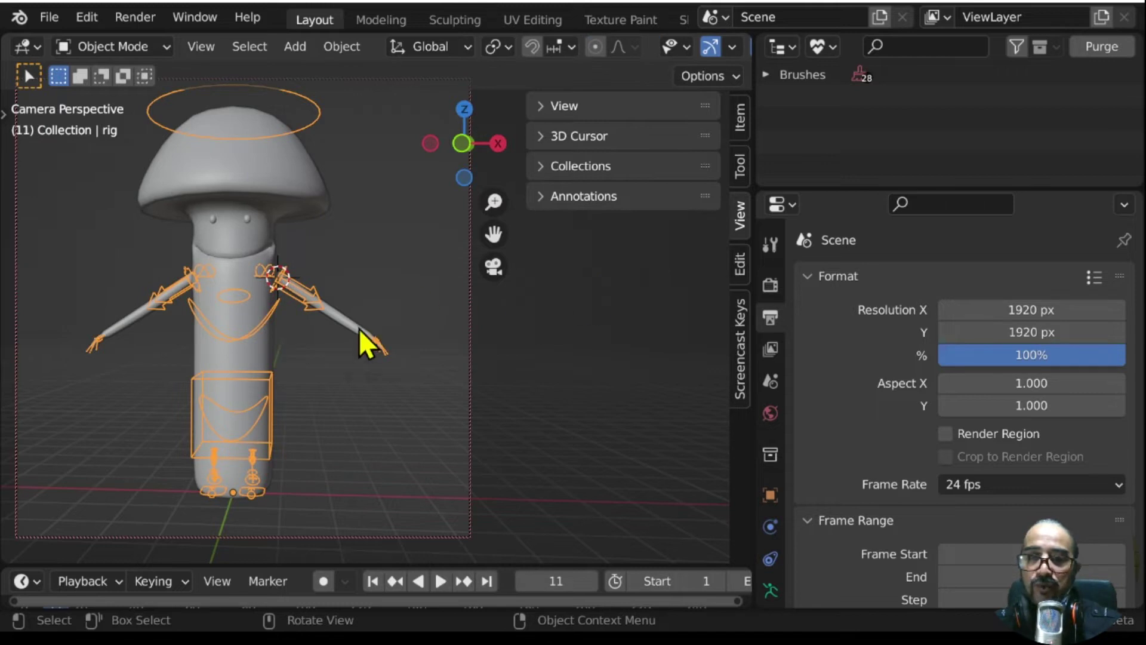
mouse_move(361, 343)
middle_down()
mouse_move(333, 384)
mouse_move(350, 384)
mouse_move(241, 302)
middle_up()
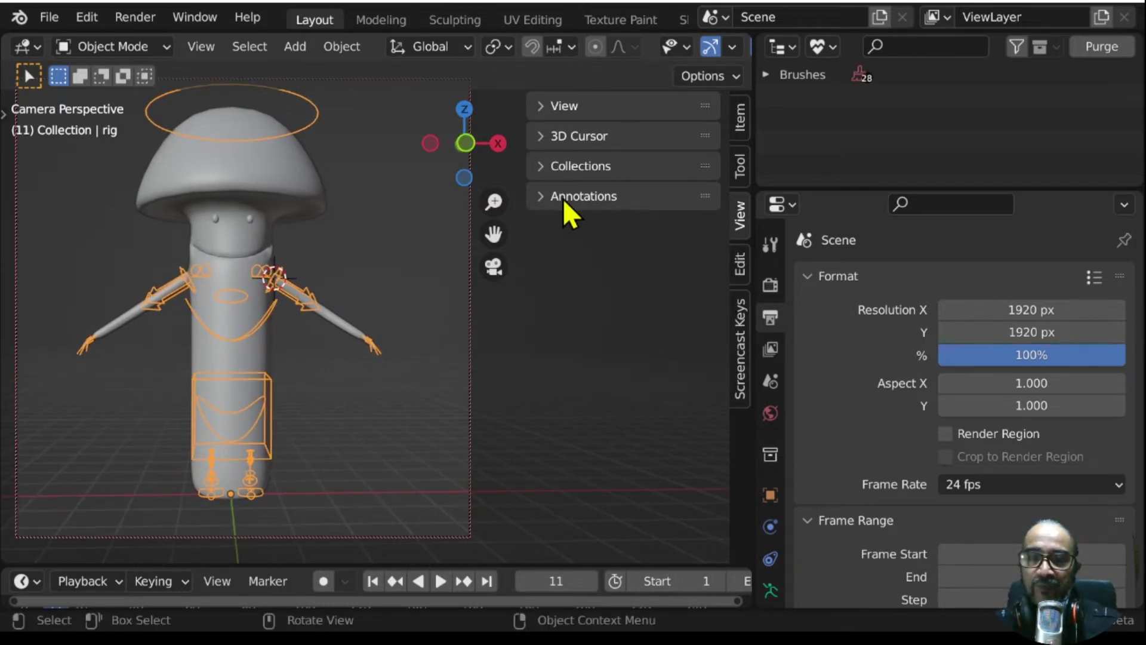
- Return the rig to Pose Mode, show the Pose Library, deselect bones and widen the viewport
click(126, 47)
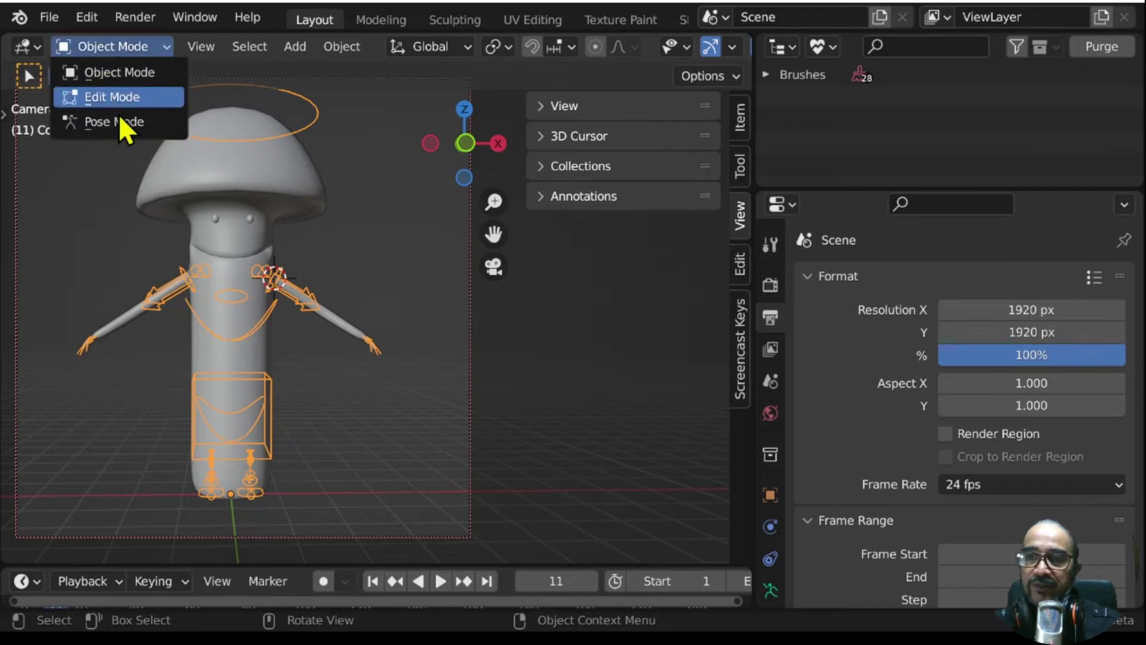
click(133, 124)
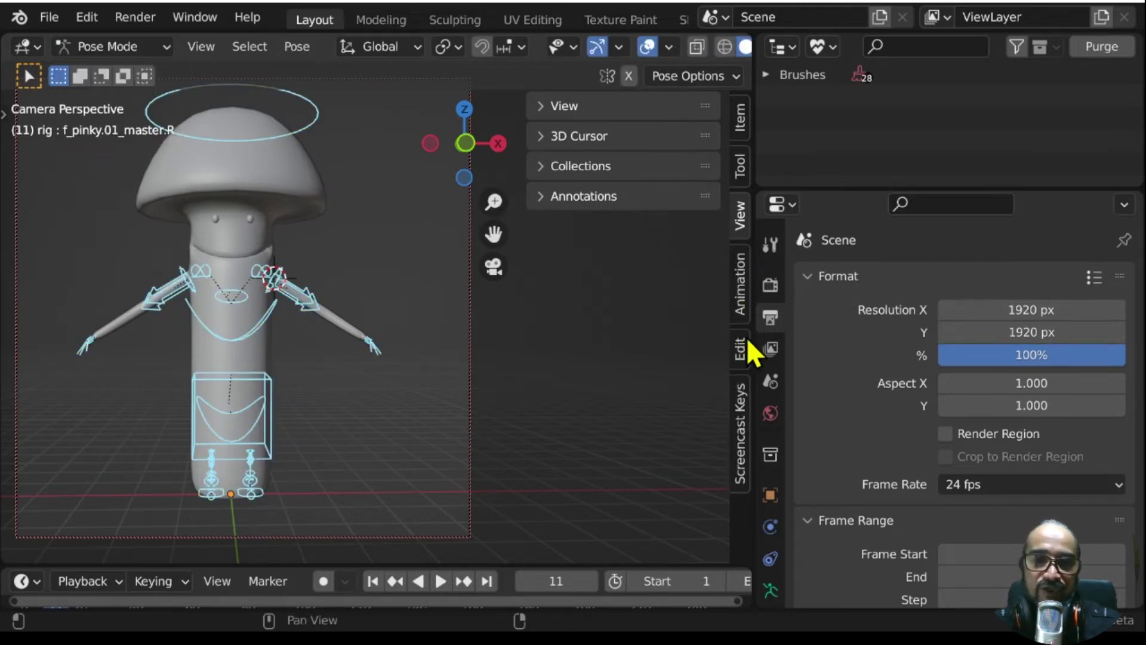
click(739, 291)
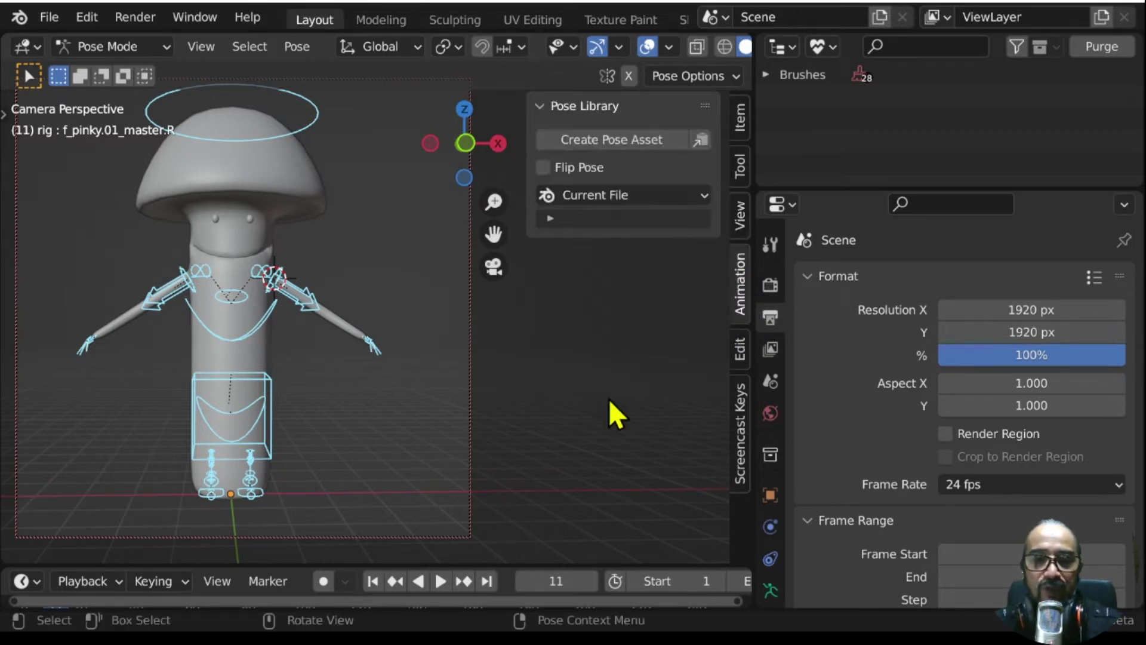
click(524, 158)
drag(529, 154, 539, 154)
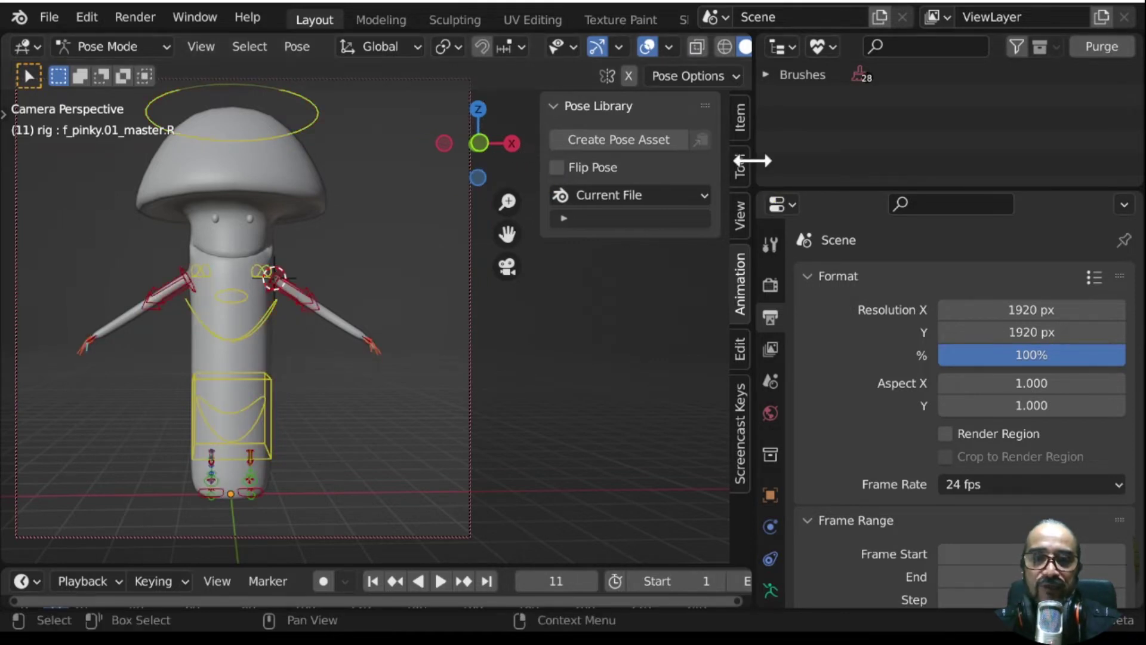
drag(750, 161, 870, 158)
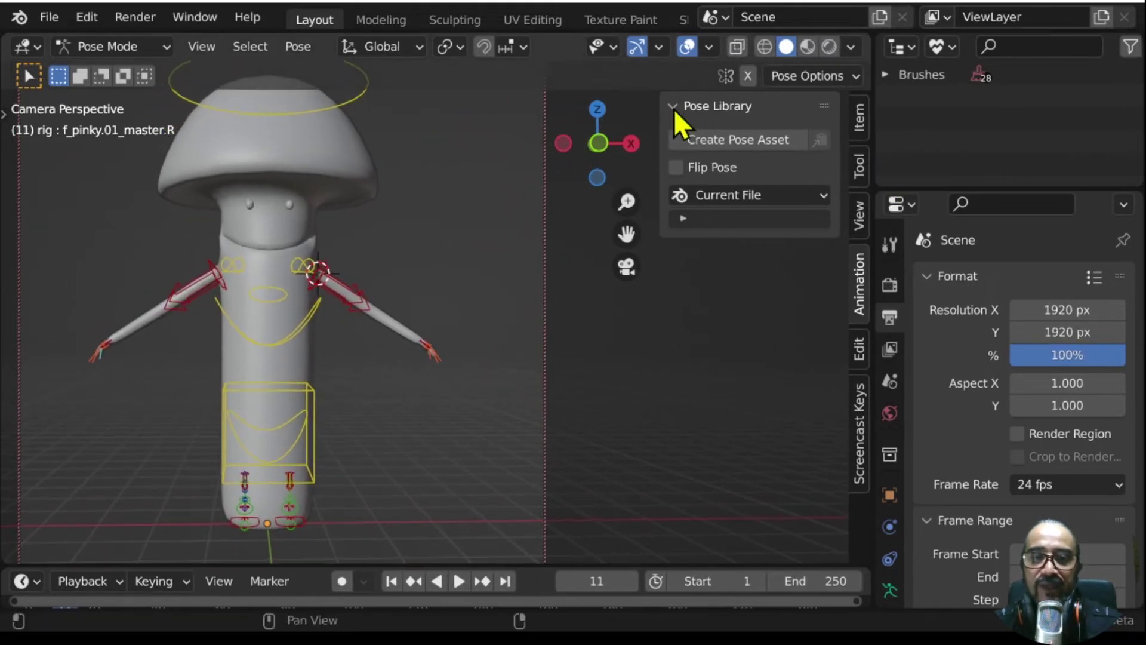
- Move hand_ik.L lower and outward and rotate it to lower the left arm
middle_drag(391, 358, 436, 292)
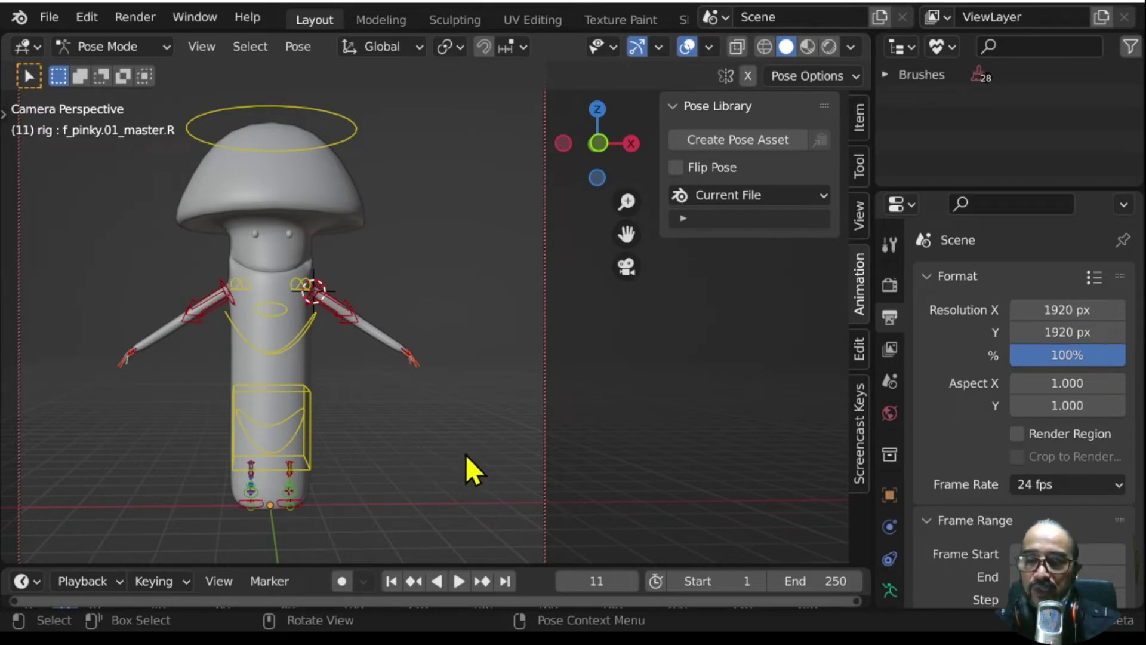
key(a)
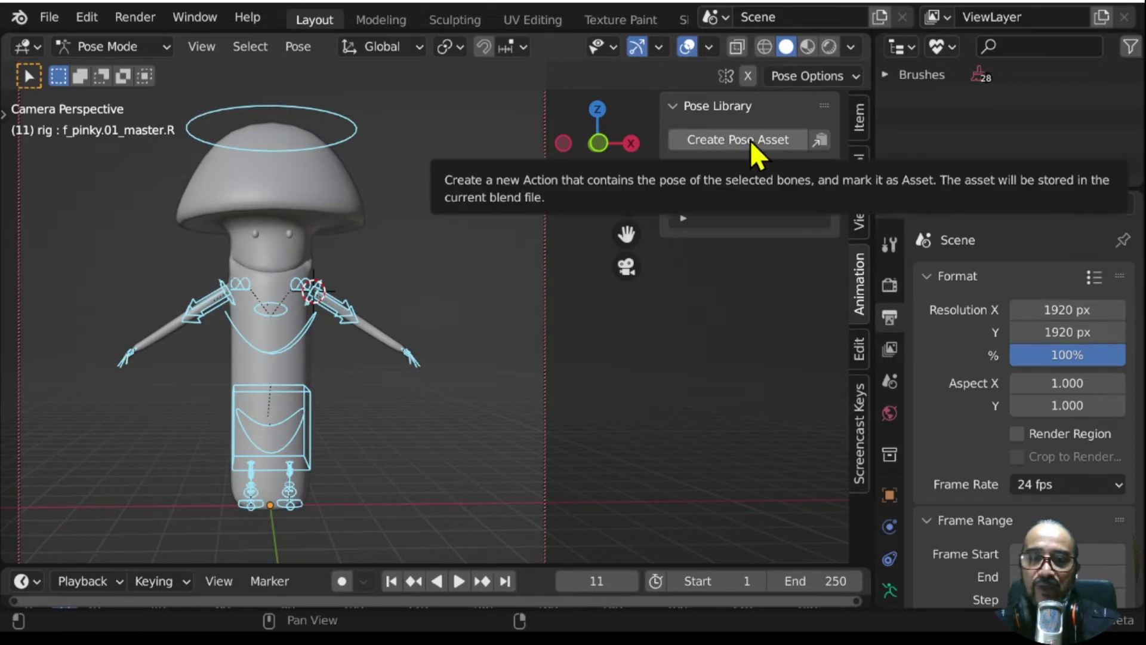
click(415, 350)
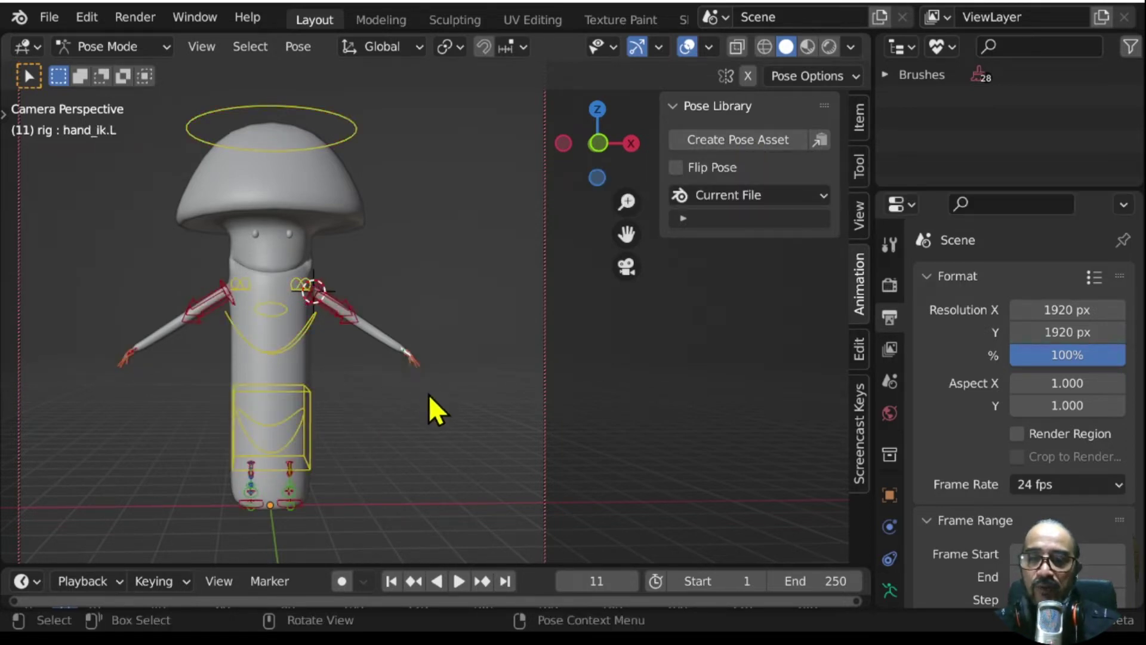
key(g)
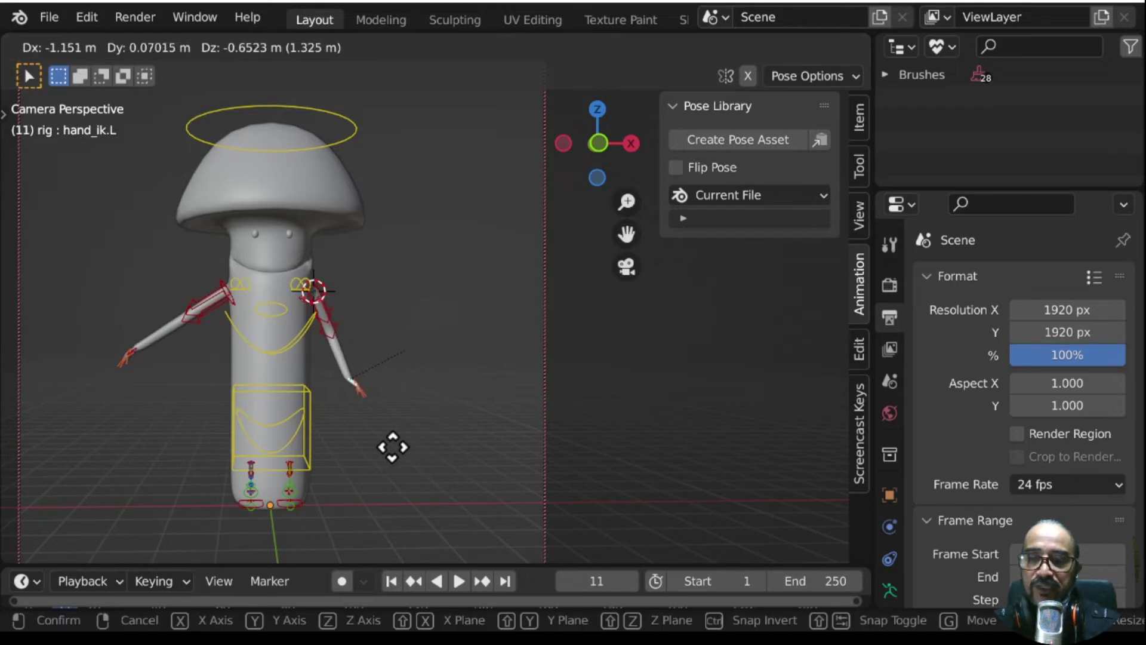
click(389, 449)
key(r)
click(368, 475)
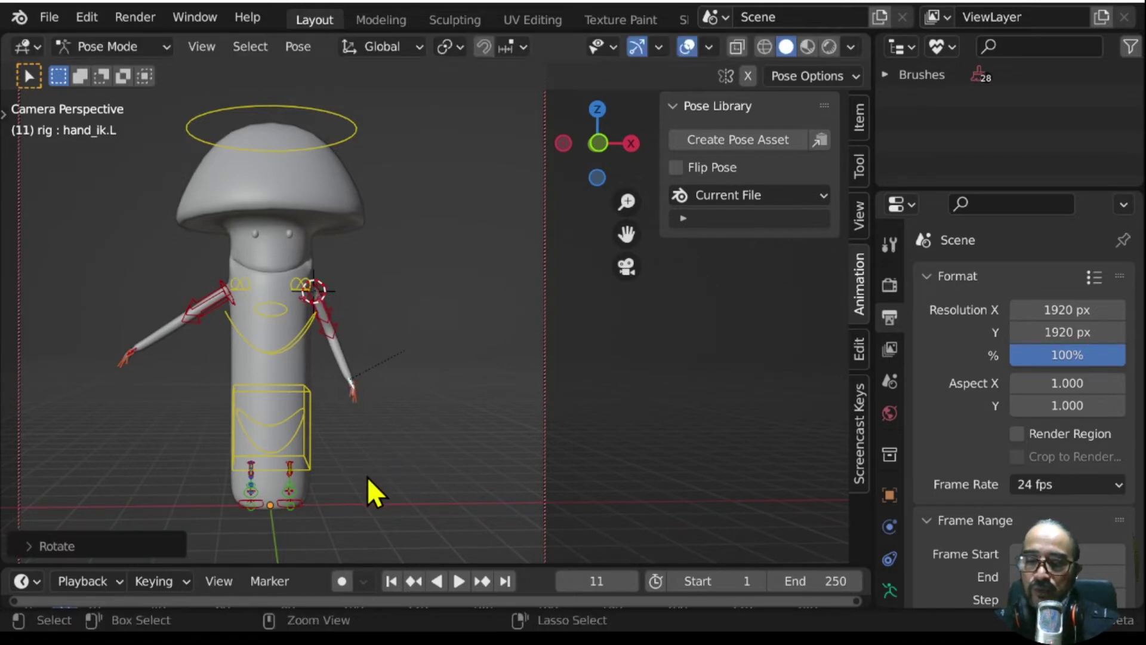
- Copy the pose and paste it flipped onto the right arm
key(ctrl+c)
key(ctrl+shift+v)
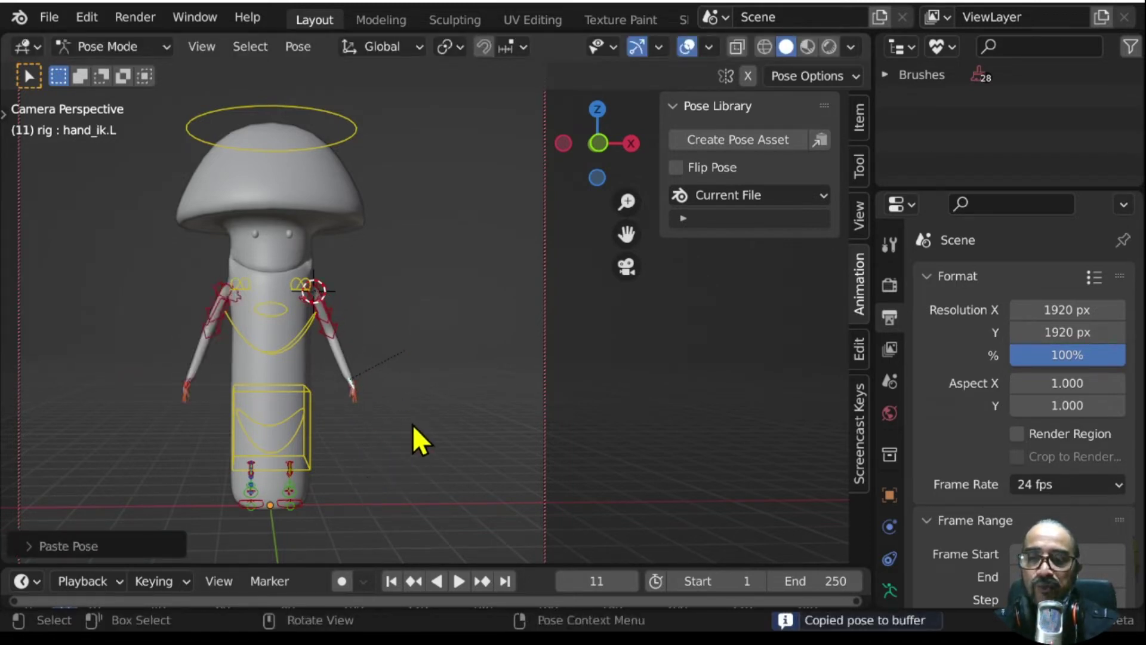
mouse_move(412, 433)
middle_down()
mouse_move(187, 450)
mouse_move(402, 463)
middle_up()
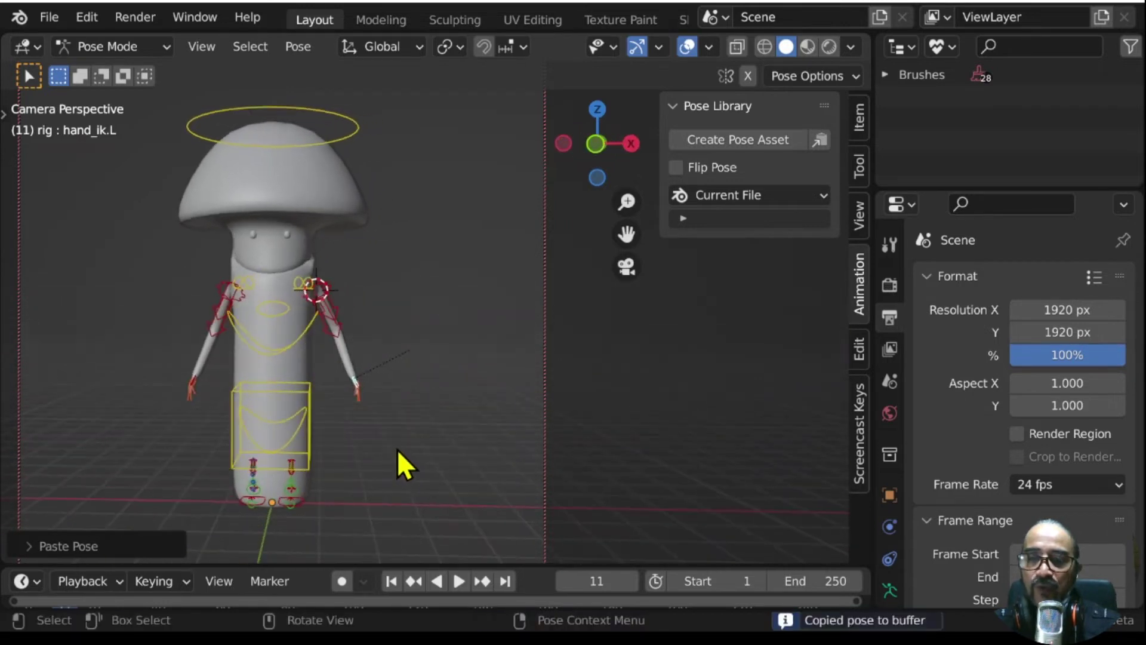
scroll(402, 463, up, 3)
mouse_move(257, 435)
middle_down()
mouse_move(412, 456)
mouse_move(243, 440)
mouse_move(263, 435)
middle_up()
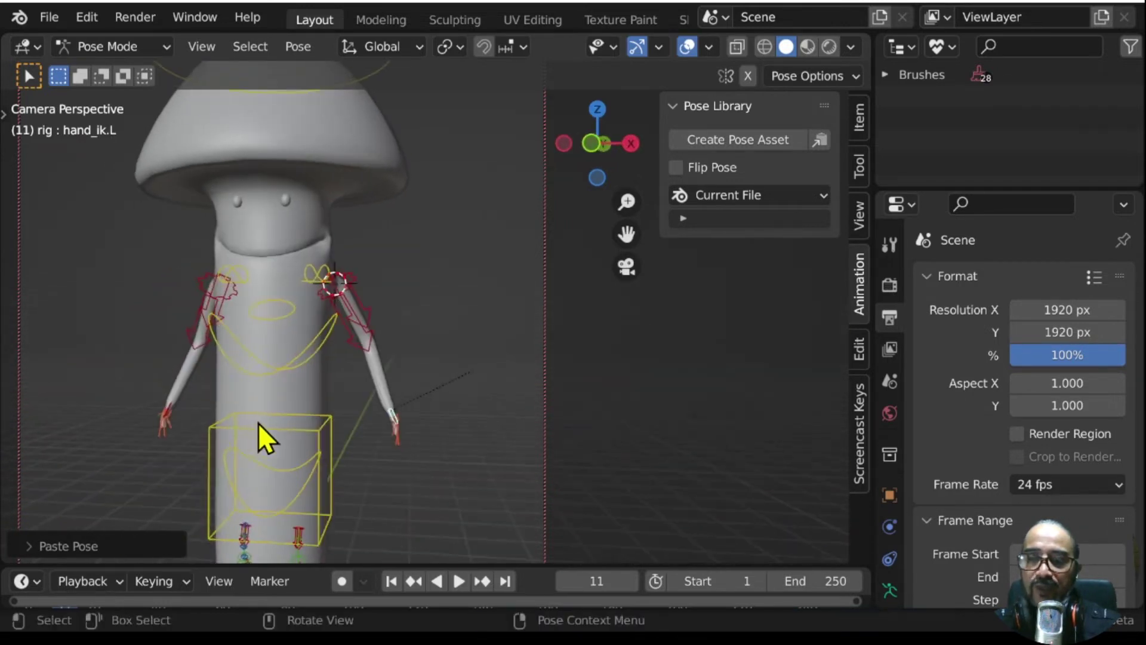
scroll(263, 435, down, 3)
- Select all bones and save the lowered-arms pose as pose asset 'rig'
key(a)
mouse_move(371, 377)
middle_down()
mouse_move(307, 423)
mouse_move(396, 432)
middle_up()
scroll(343, 424, up, 2)
scroll(345, 420, up, 2)
scroll(363, 410, up, 1)
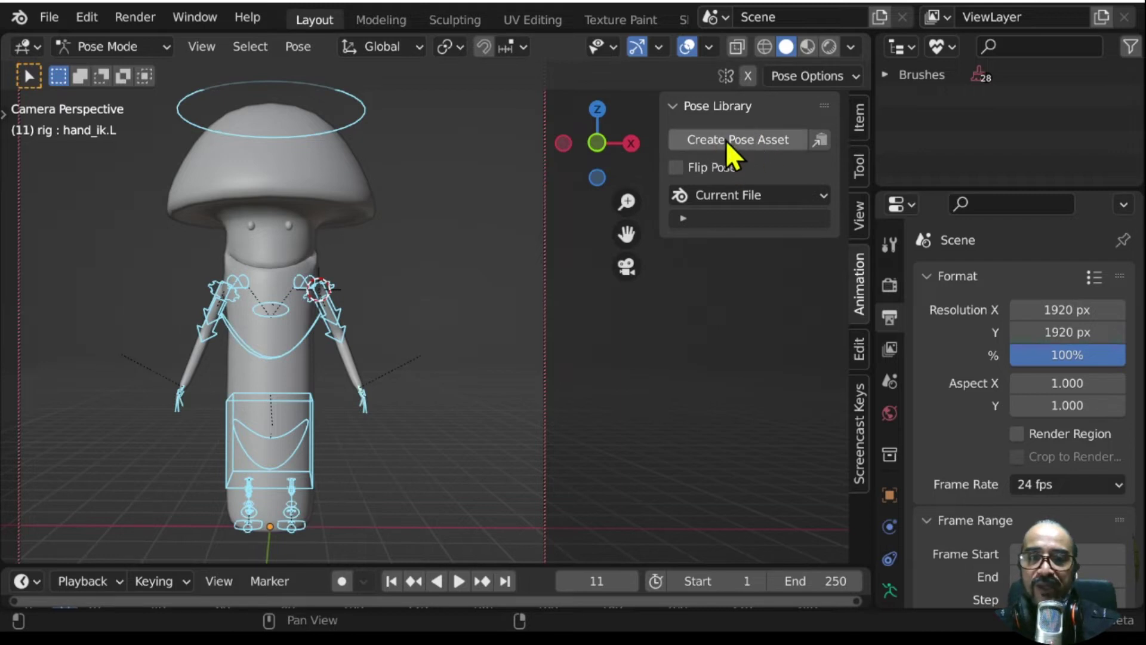
click(743, 136)
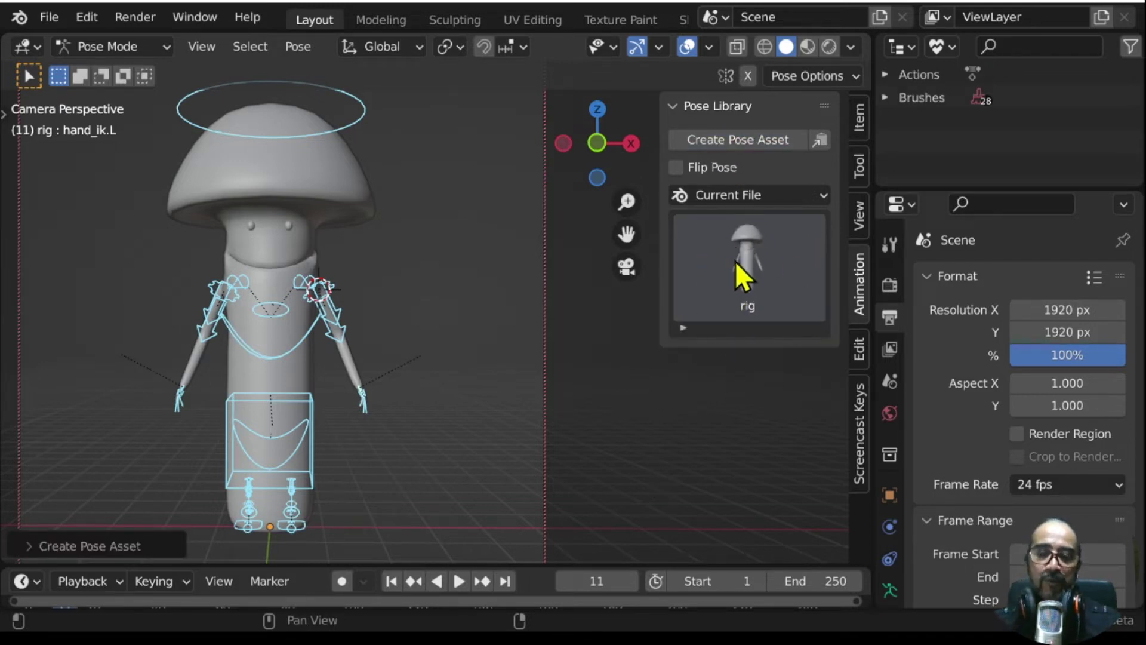
- Rotate and move hand_ik.R to raise the right hand overhead
click(185, 388)
key(a)
key(s)
key(r)
key(r)
click(174, 374)
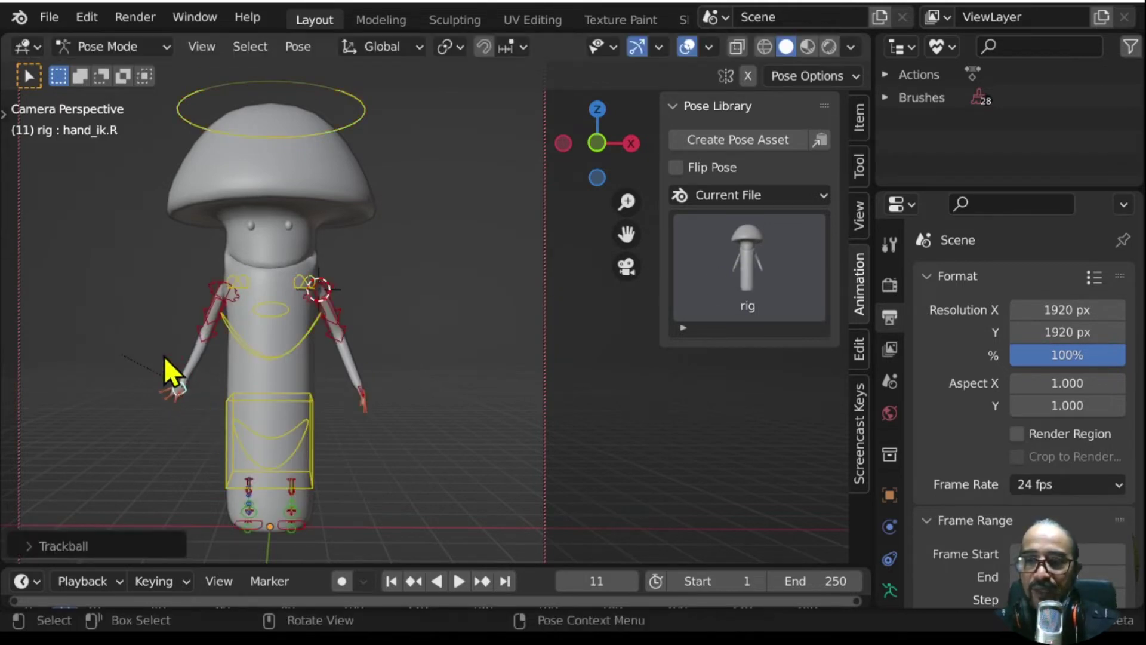
key(g)
key(r)
key(r)
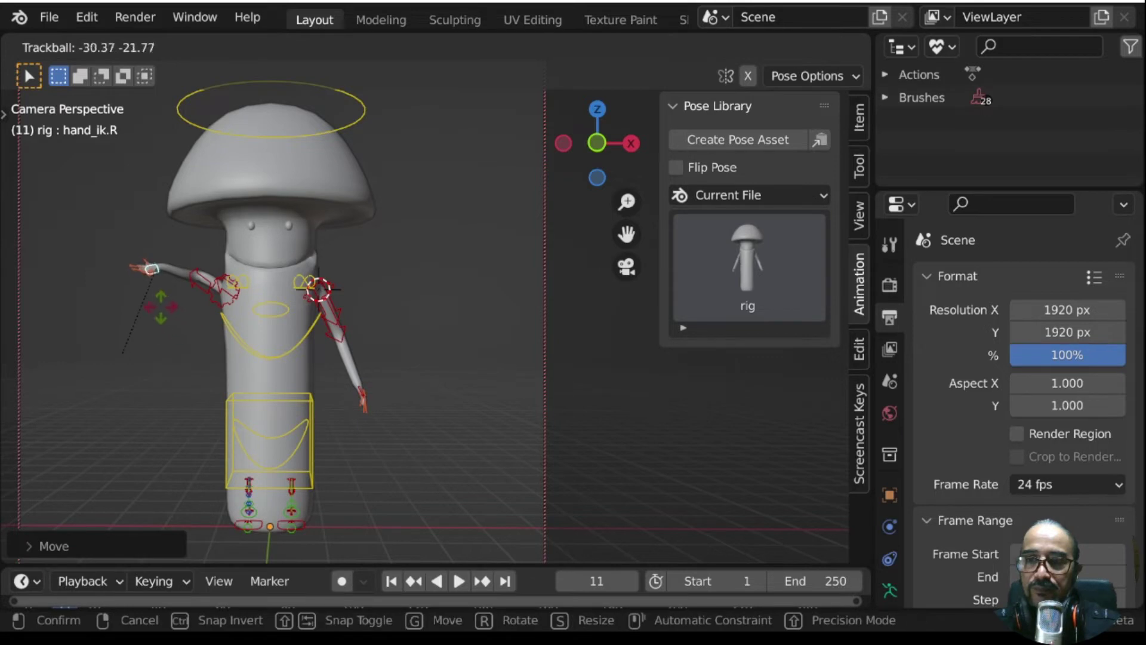
click(149, 338)
key(r)
click(125, 450)
key(g)
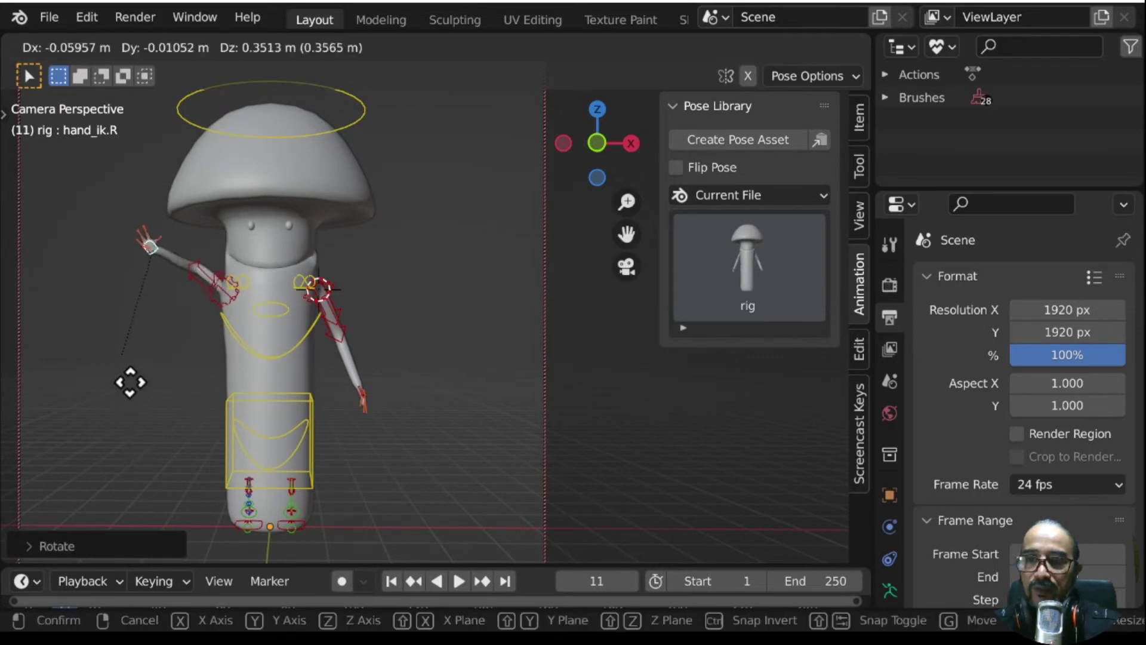
click(170, 289)
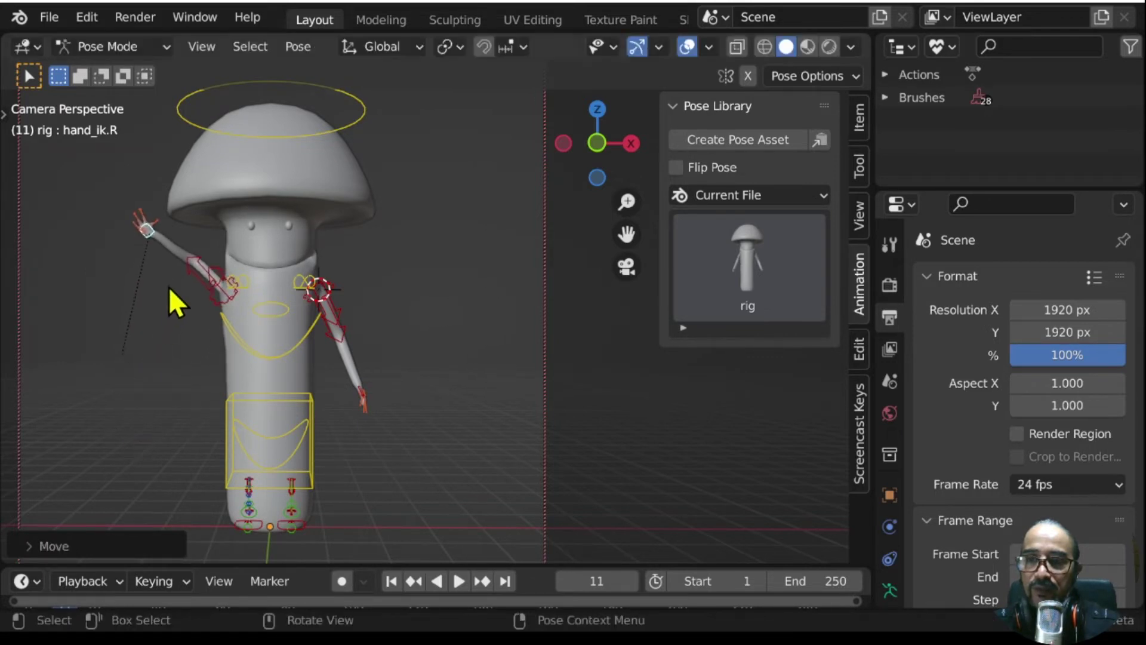
- Rotate the right upper arm and fine-tune the raised hand's position
click(200, 263)
key(r)
key(r)
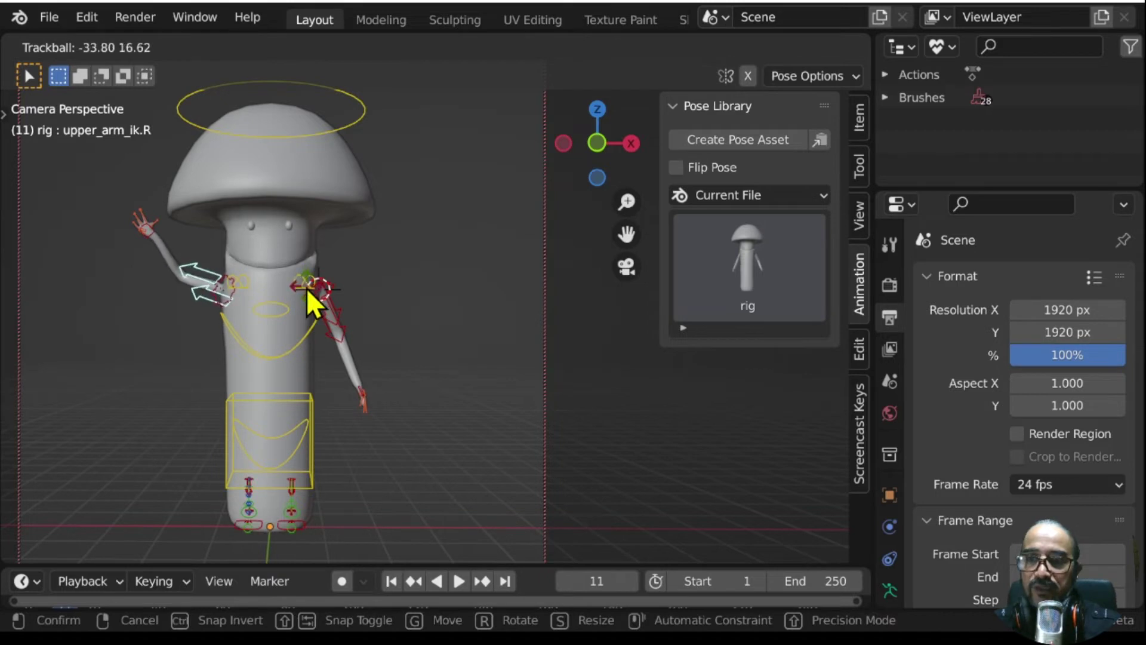
click(306, 288)
click(151, 239)
key(r)
key(r)
click(171, 293)
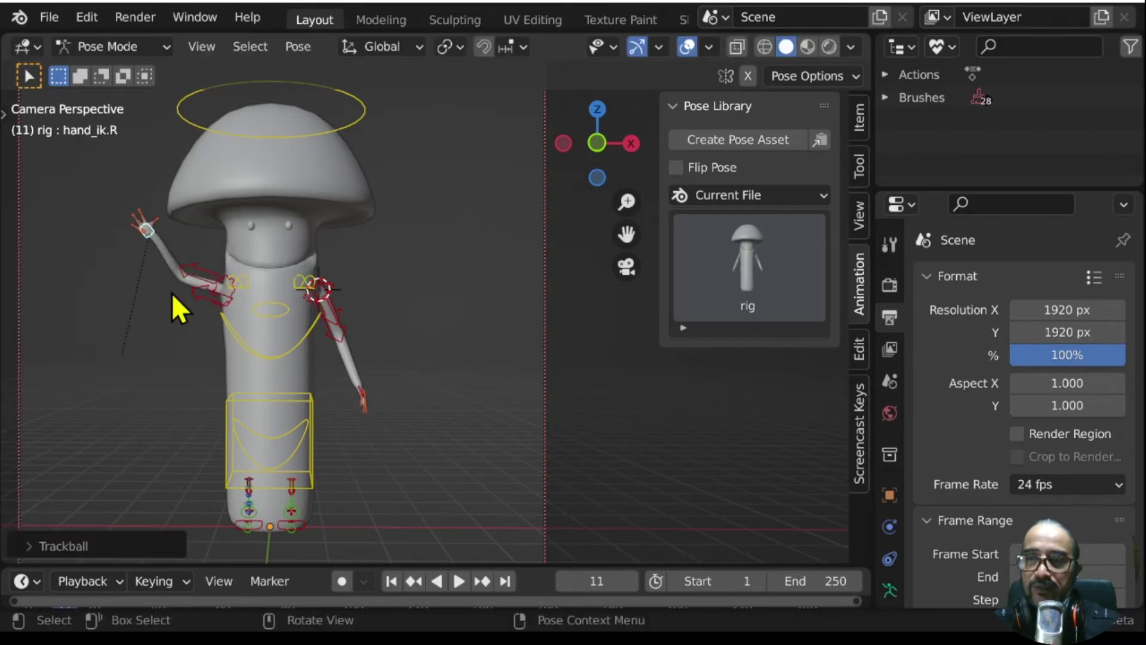
key(g)
click(159, 291)
shift+click(197, 268)
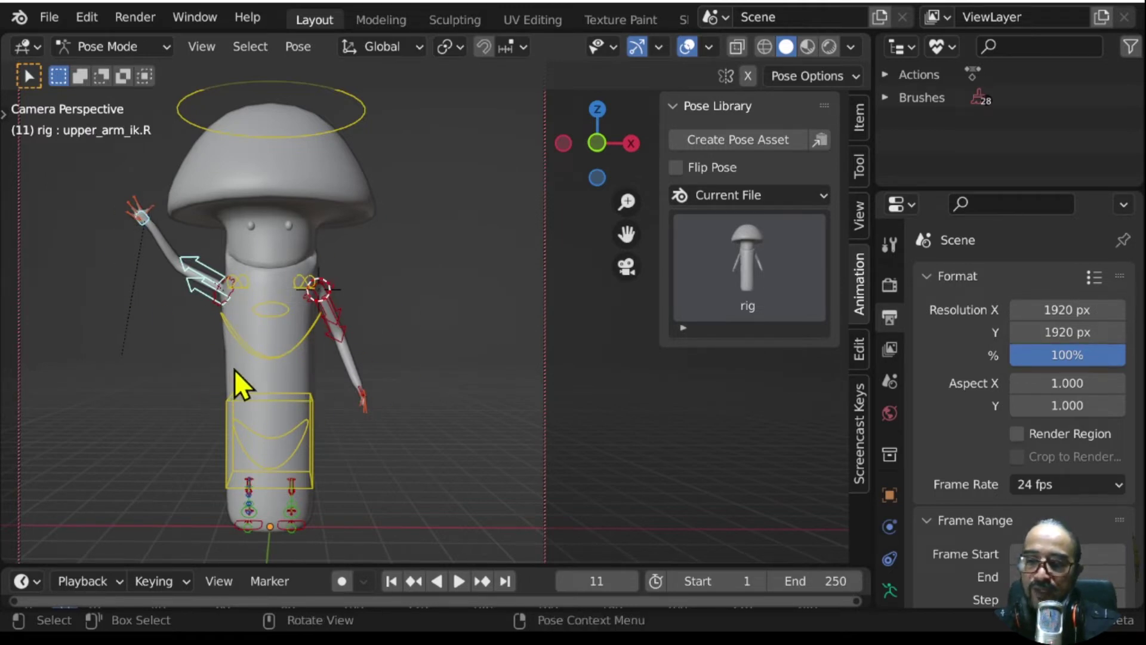
- Copy the raised-arm pose and paste it flipped onto the left arm
key(ctrl+c)
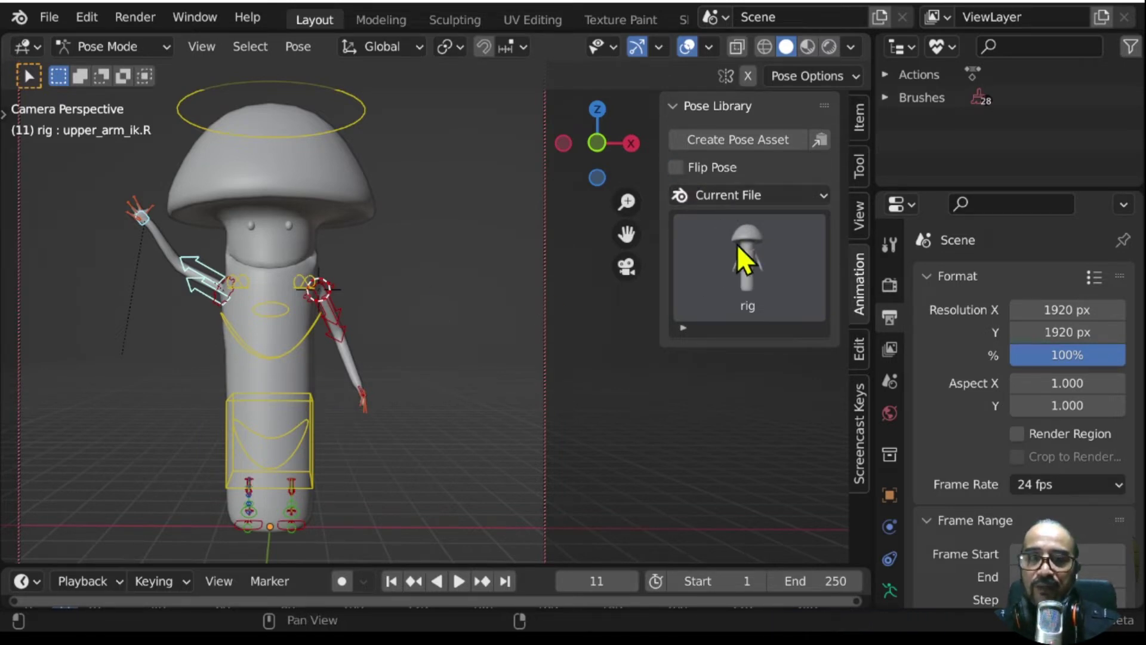
key(ctrl+c)
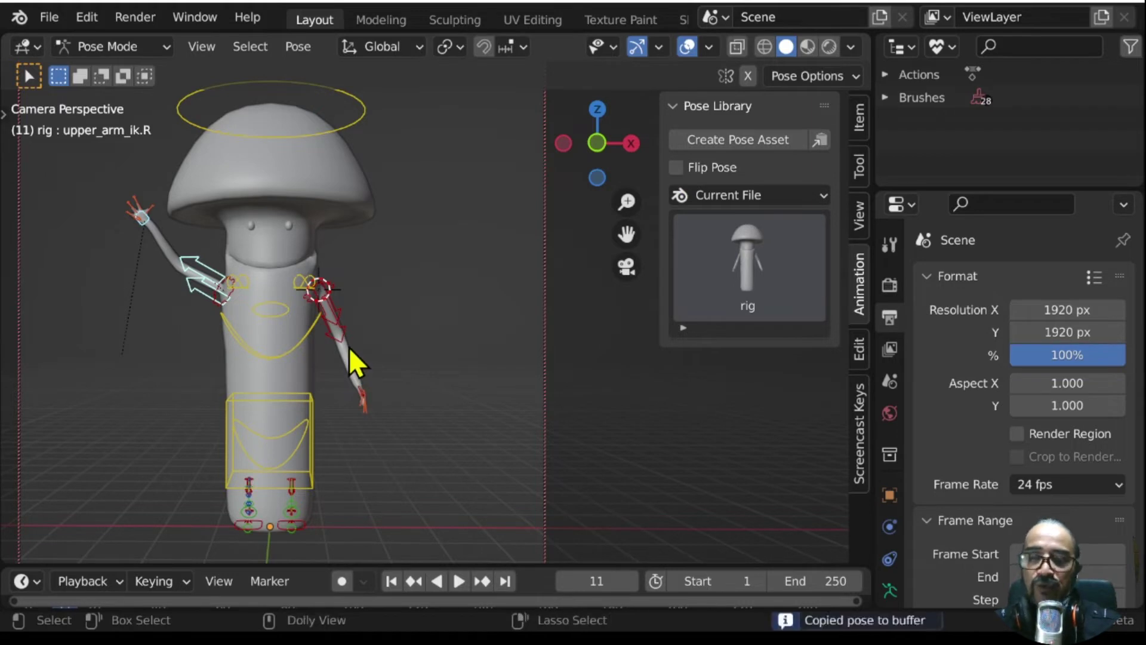
key(ctrl+shift+v)
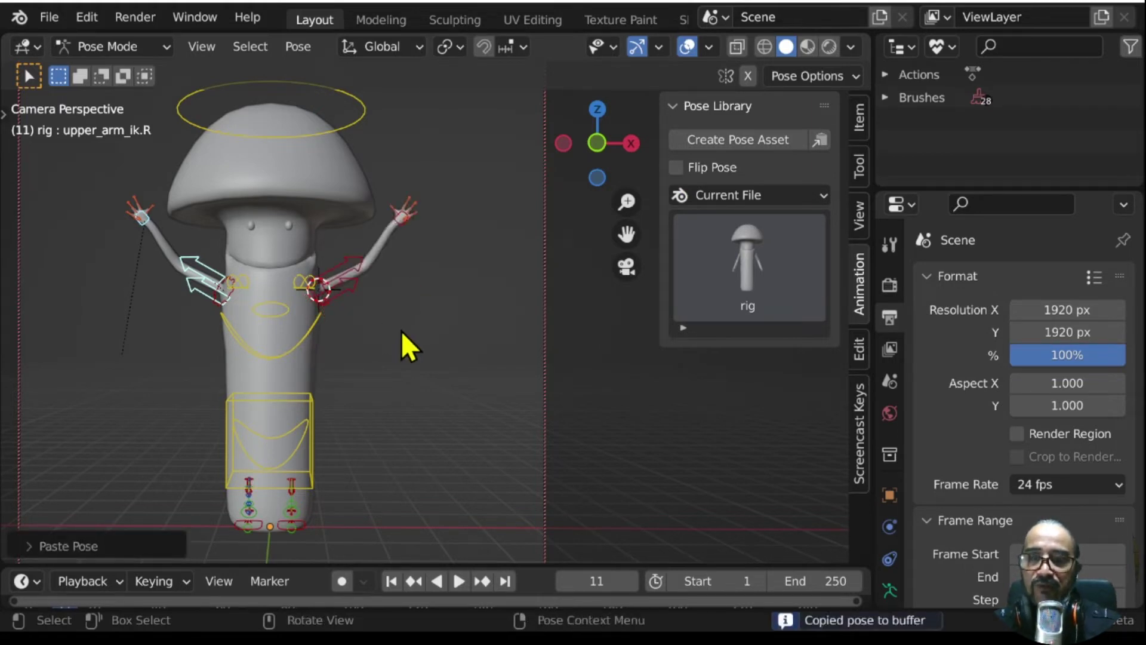
click(400, 225)
shift+middle_drag(275, 371, 301, 367)
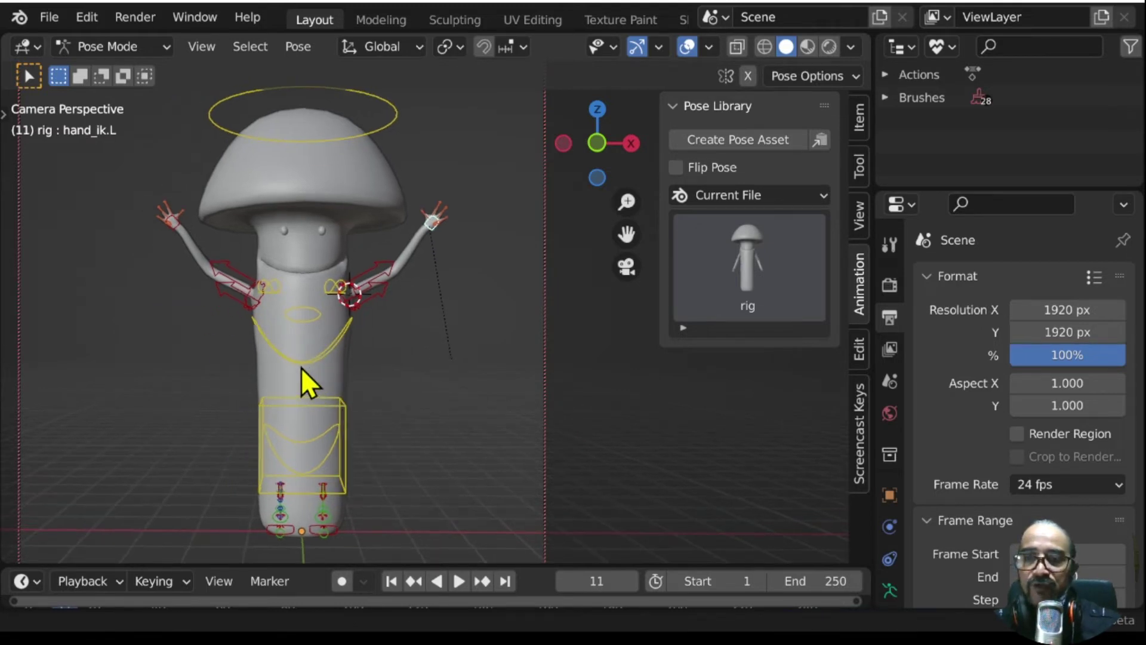
- Save the selected arm controls as pose asset rig.001, then deselect and apply the rig pose
click(230, 292)
shift+click(368, 263)
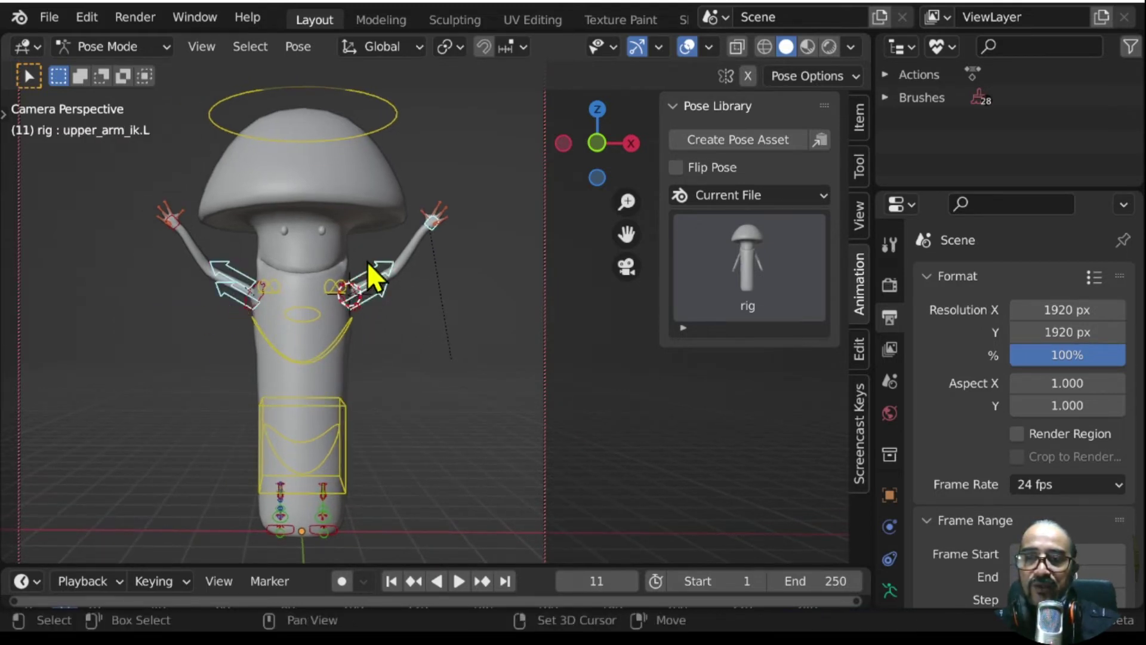
shift+click(177, 228)
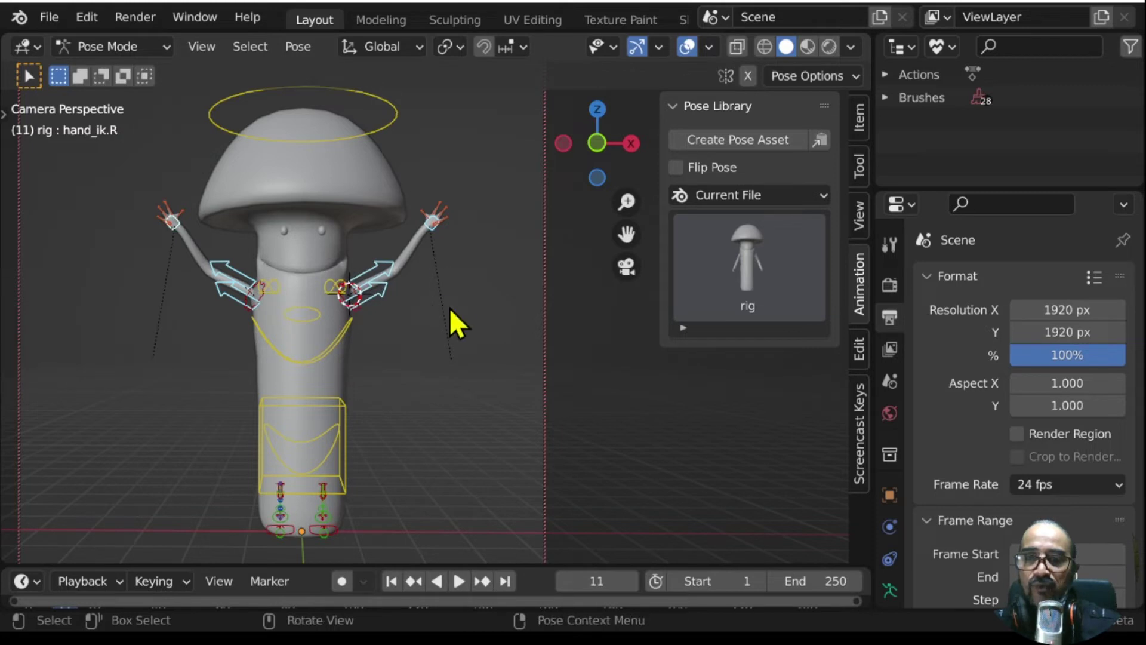
key(g)
key(Escape)
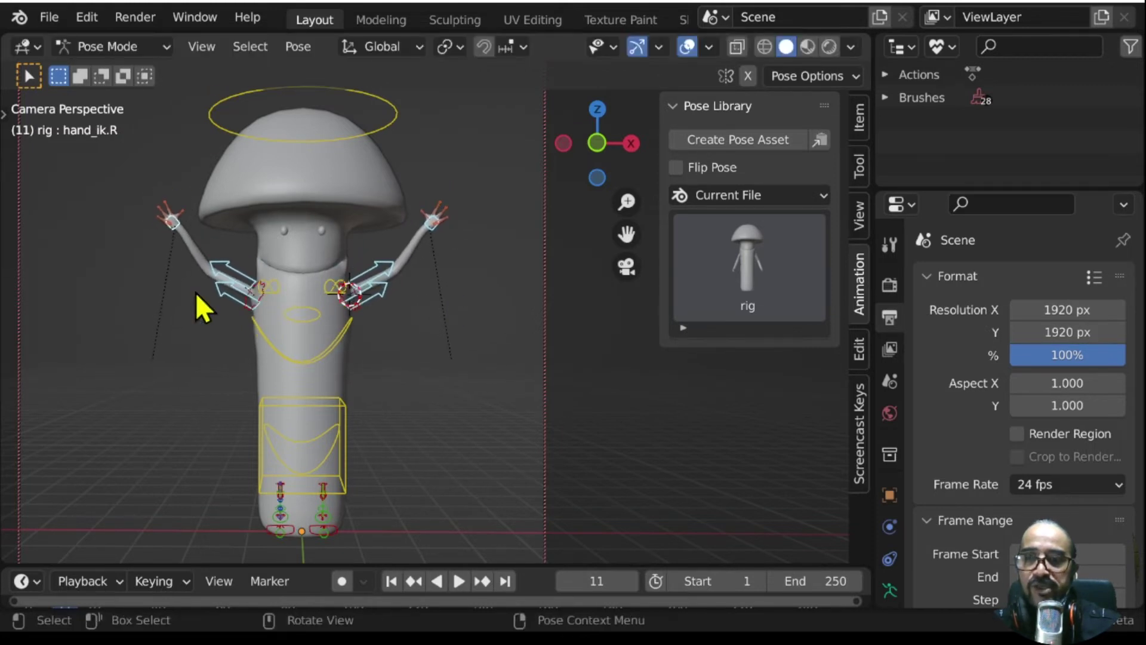
click(753, 139)
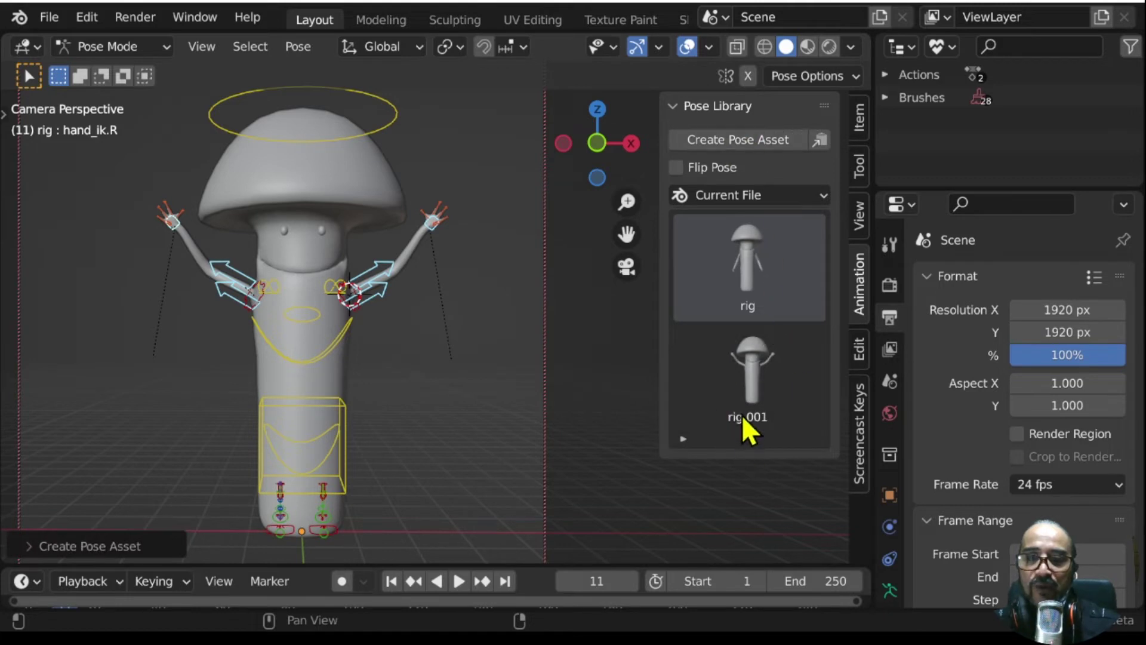
click(424, 375)
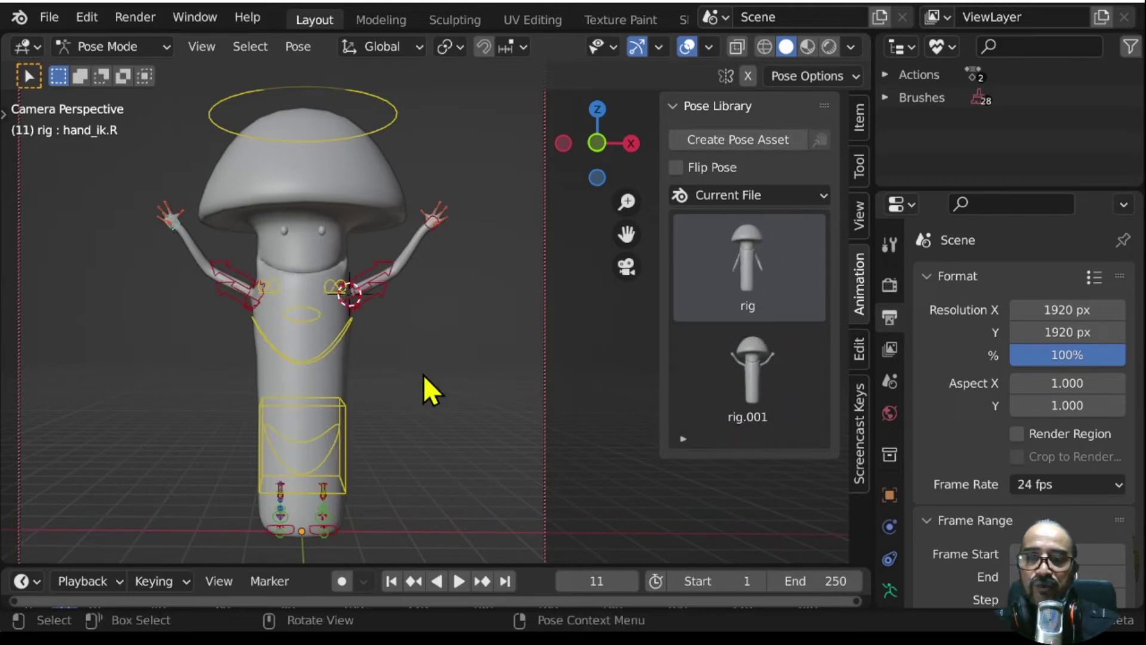
click(758, 248)
- Apply the raised-arms rig.001 pose and narrow the Pose Library sidebar slightly
click(741, 397)
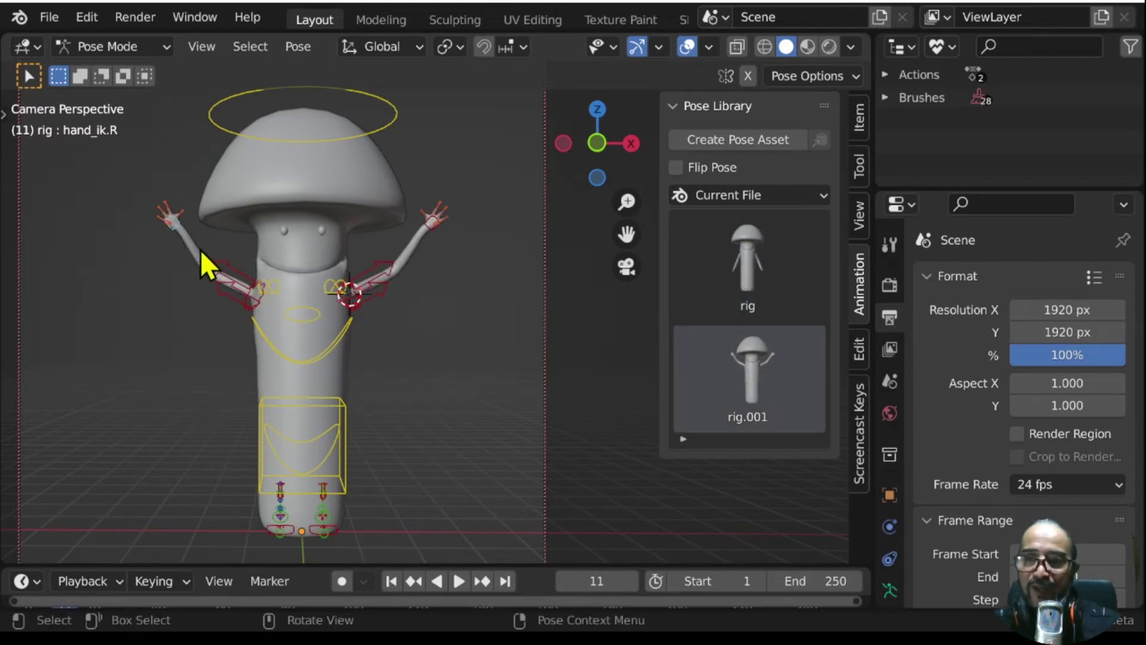
scroll(223, 252, up, 2)
scroll(216, 249, up, 2)
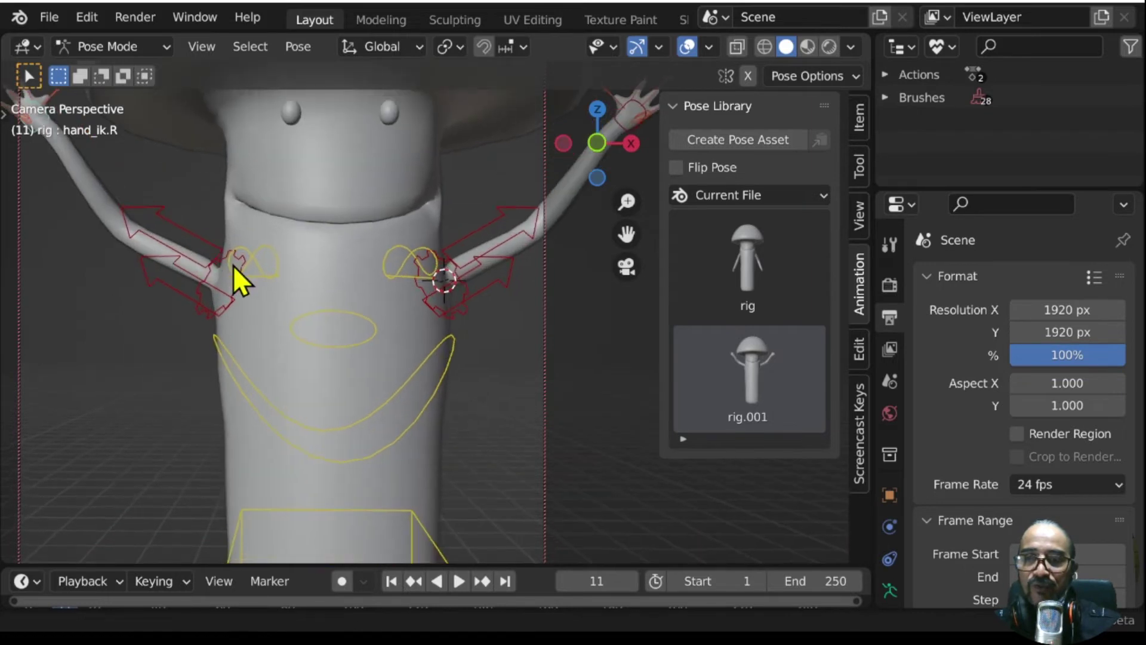
scroll(232, 265, up, 2)
scroll(300, 395, up, 2)
scroll(345, 418, up, 1)
scroll(285, 373, up, 1)
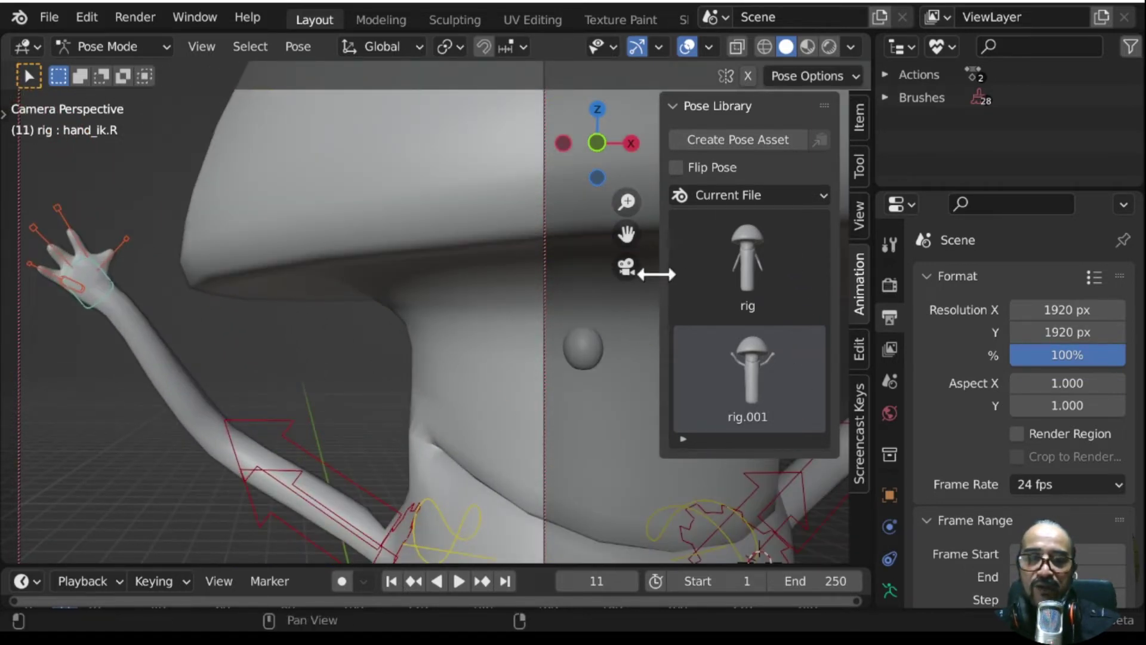
mouse_move(660, 276)
mouse_down()
mouse_move(694, 275)
mouse_move(299, 280)
mouse_move(775, 276)
mouse_move(243, 289)
mouse_move(356, 302)
mouse_move(750, 299)
mouse_move(654, 298)
mouse_move(669, 298)
mouse_up()
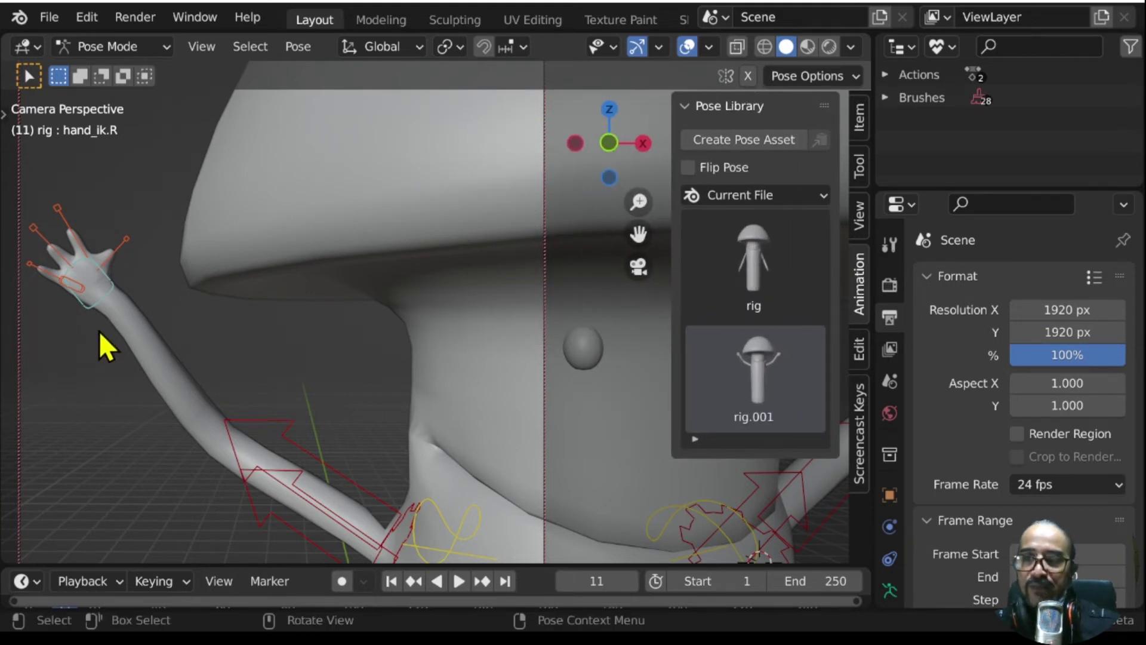
- Select the raised hand's thumb, finger and palm controls
mouse_move(99, 331)
middle_down()
mouse_move(286, 337)
mouse_move(293, 311)
middle_up()
drag(300, 176, 49, 378)
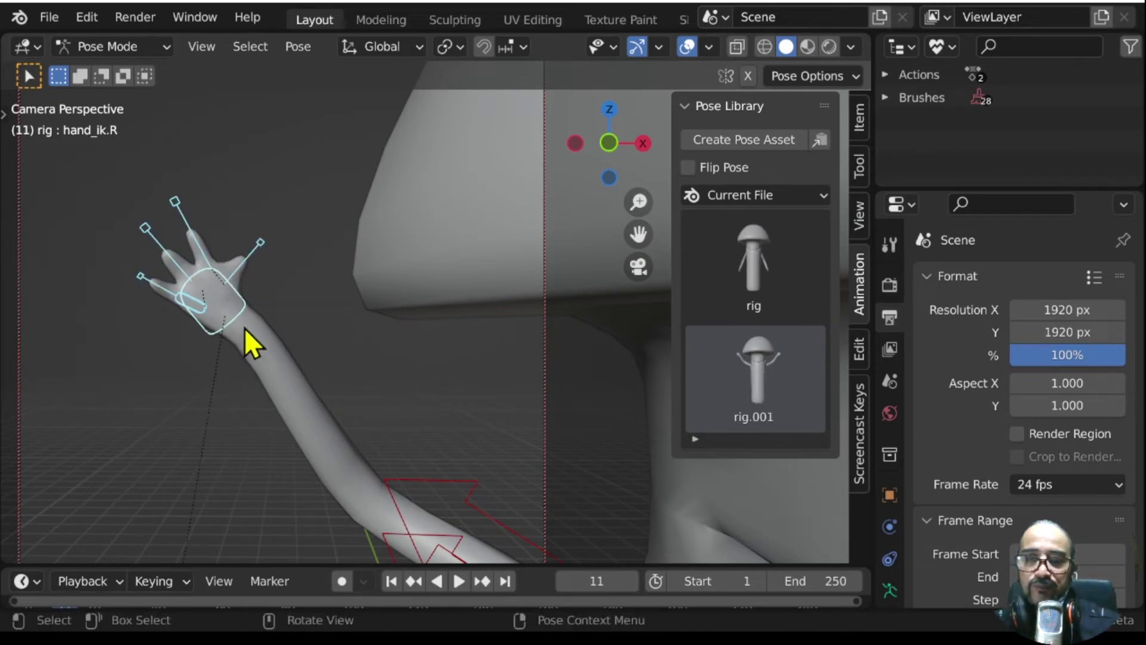
scroll(349, 388, down, 6)
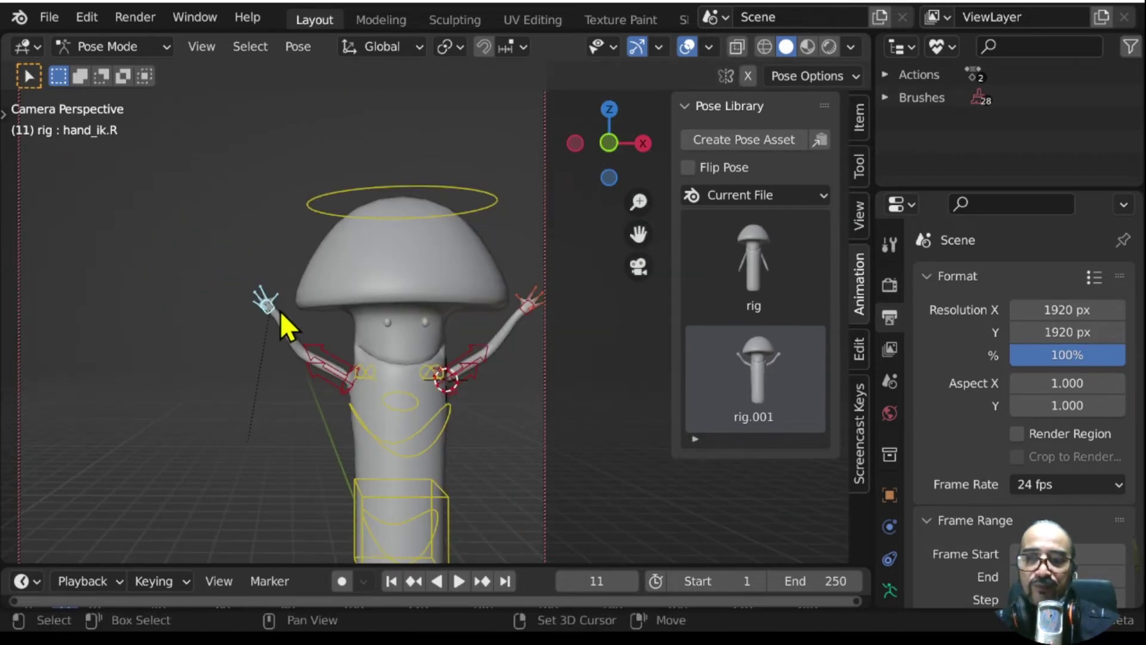
scroll(277, 317, up, 2)
scroll(263, 313, up, 3)
scroll(248, 311, up, 3)
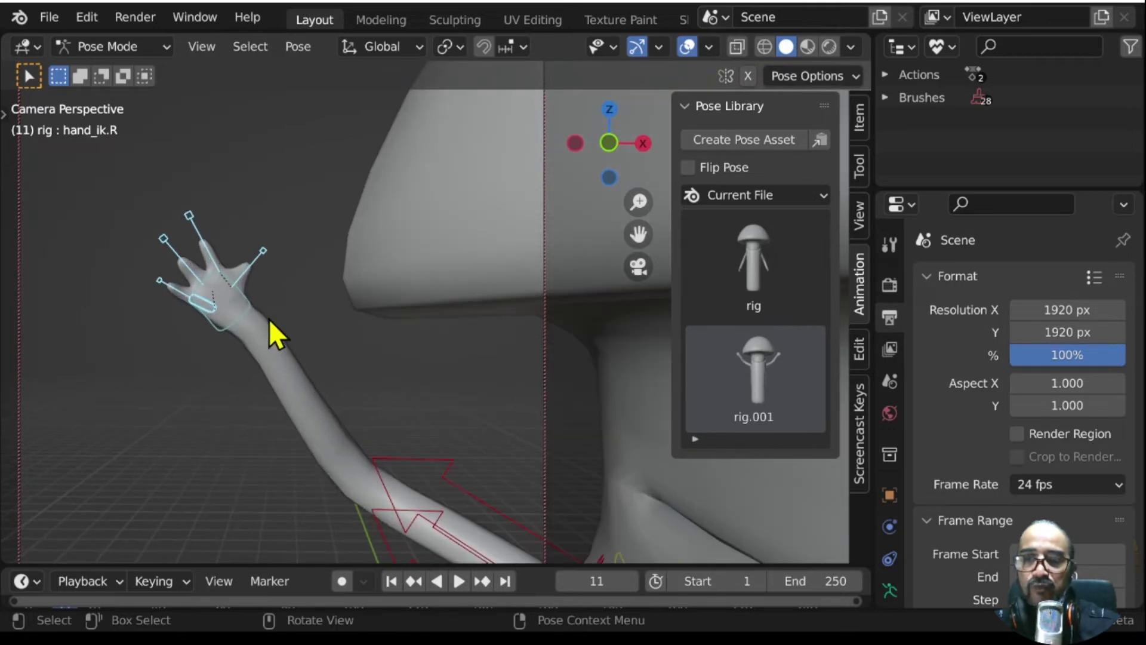
middle_drag(269, 319, 451, 300)
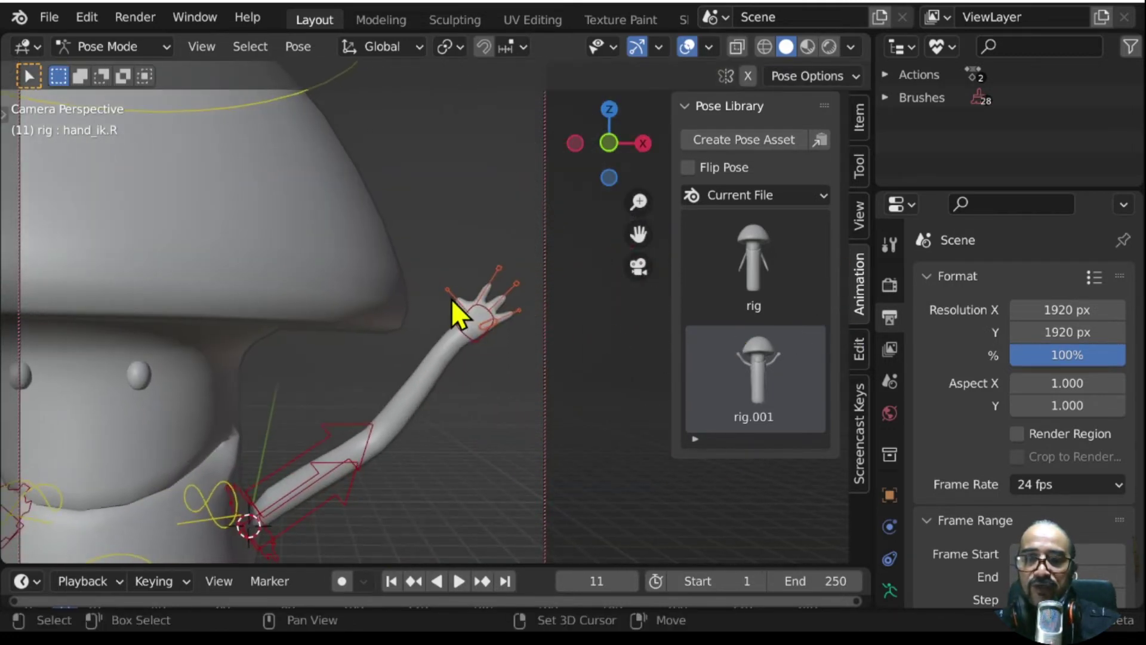
click(451, 298)
shift+click(498, 270)
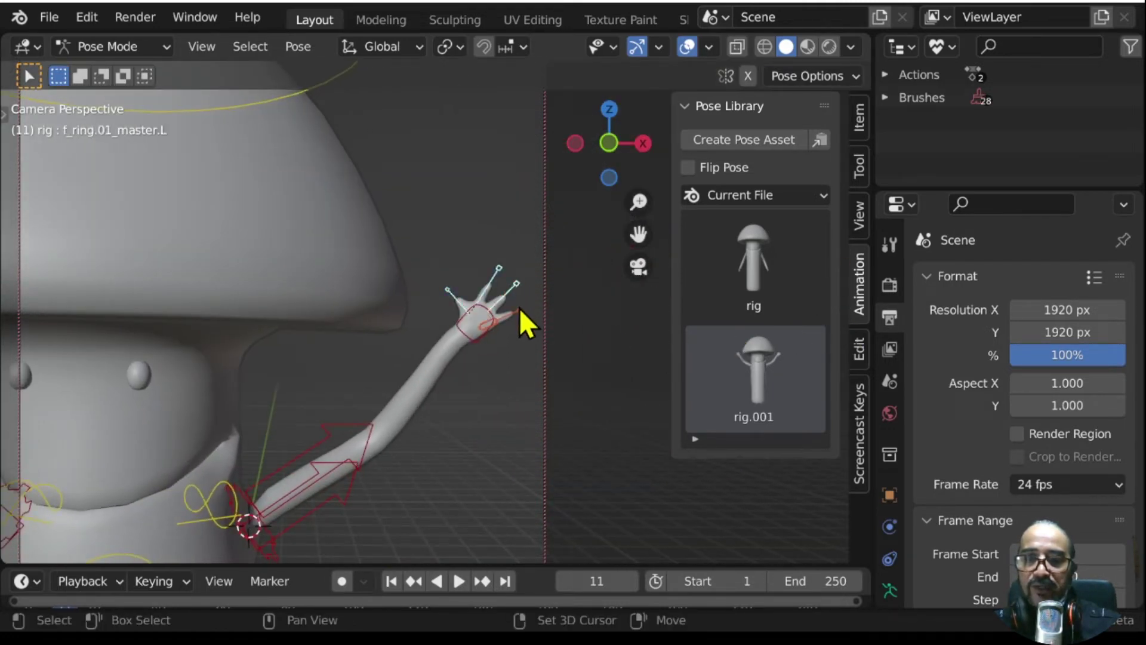
shift+click(520, 308)
shift+click(505, 328)
middle_drag(506, 328, 518, 337)
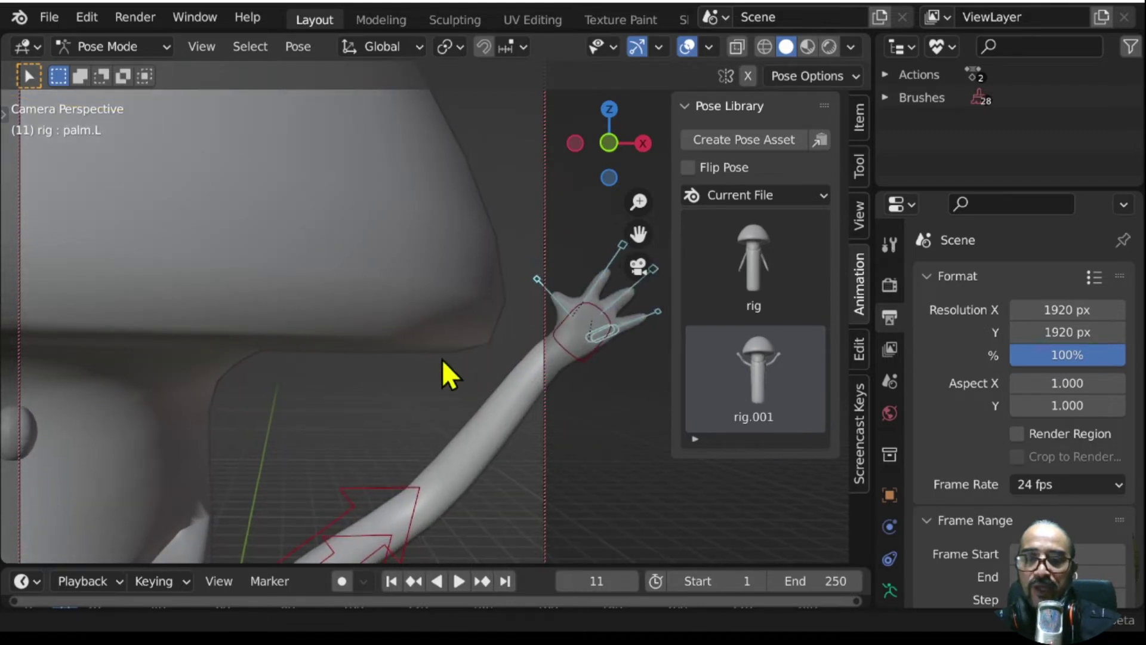
middle_drag(442, 360, 481, 375)
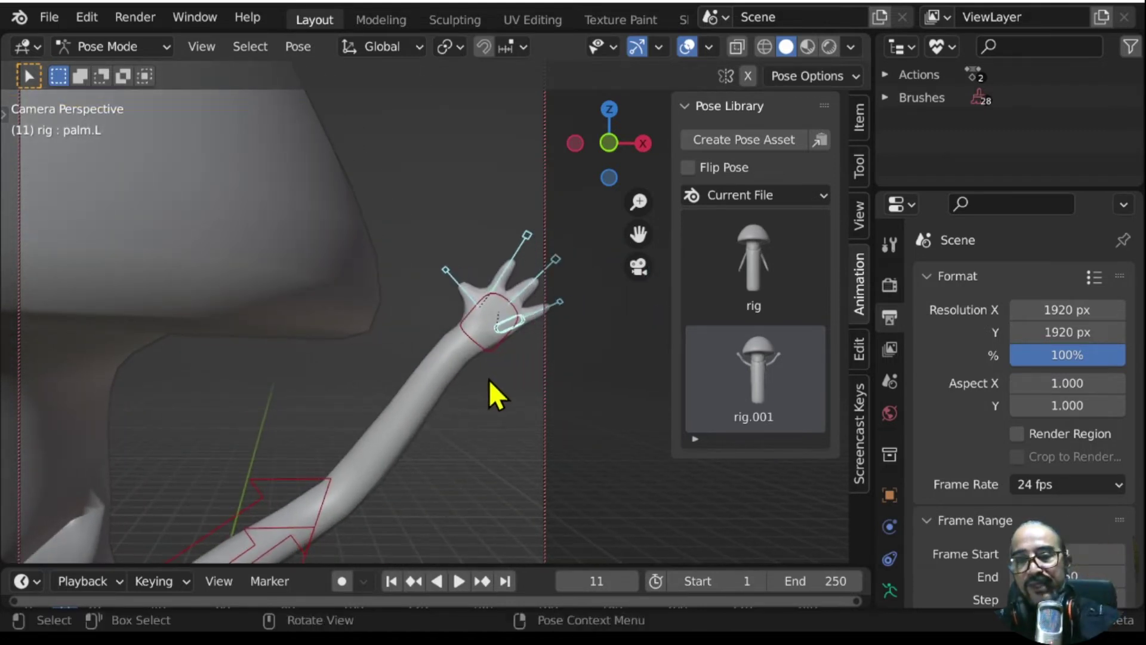
- Save the open raised hand as pose asset rig.002 and select the thumb and index controls
scroll(364, 377, down, 3)
mouse_move(364, 378)
shift+middle_down()
mouse_move(221, 356)
mouse_move(550, 368)
shift+middle_up()
scroll(328, 356, up, 3)
scroll(285, 348, up, 2)
scroll(285, 349, up, 2)
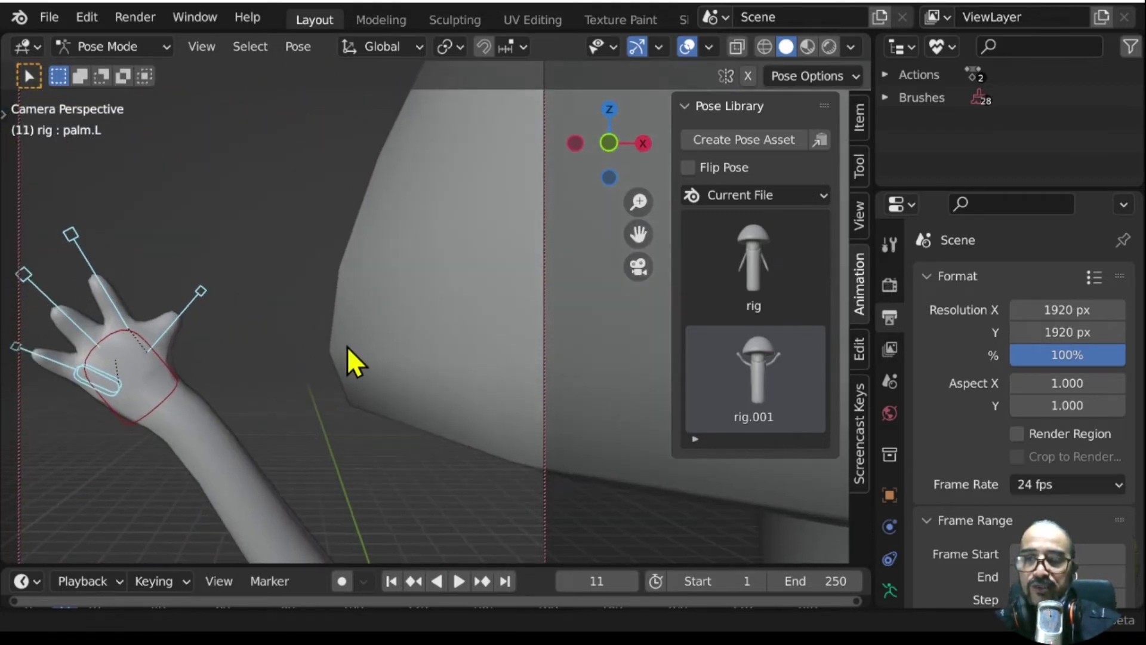
mouse_move(346, 346)
middle_down()
mouse_move(389, 346)
mouse_move(338, 377)
mouse_move(335, 362)
mouse_move(377, 388)
mouse_move(429, 320)
middle_up()
scroll(426, 357, up, 2)
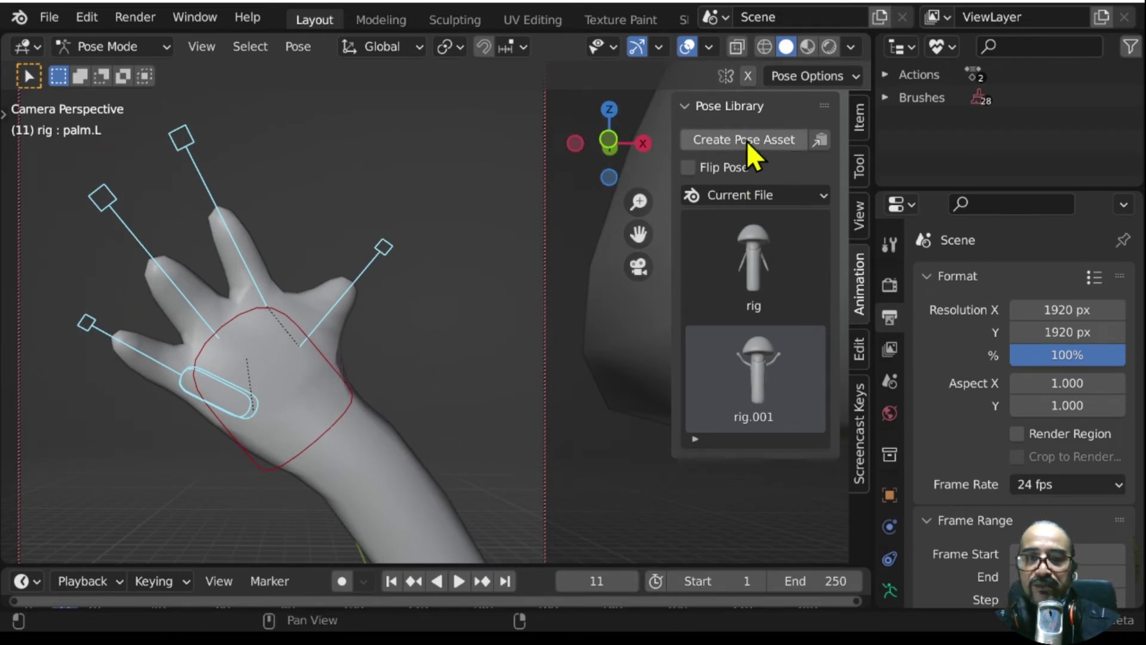
click(765, 144)
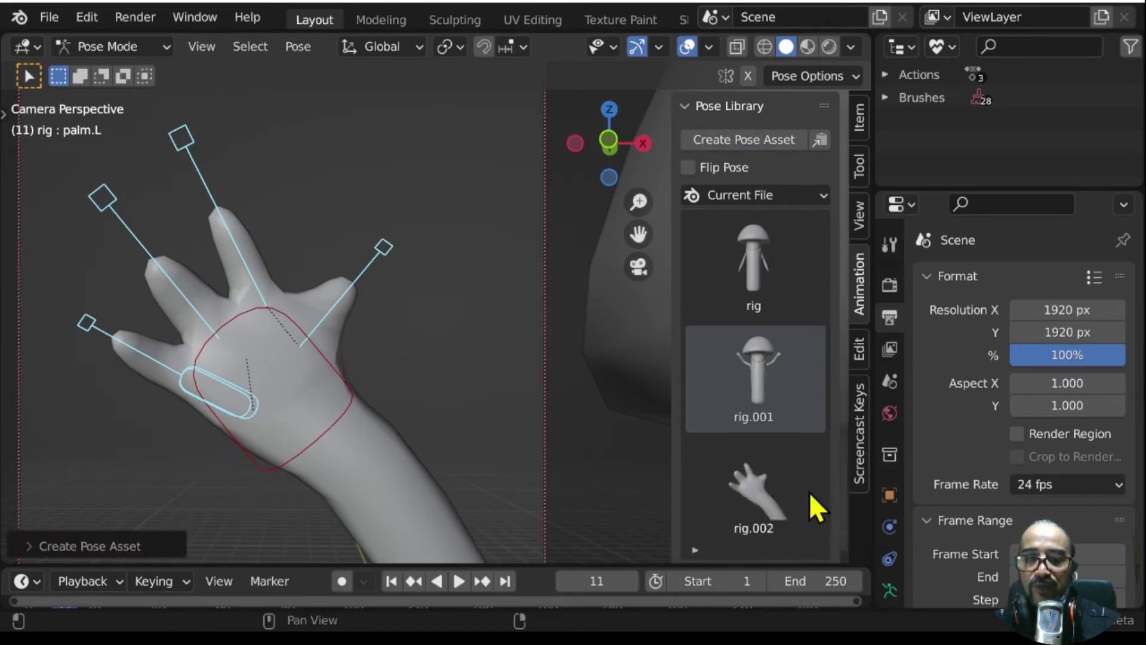
click(347, 265)
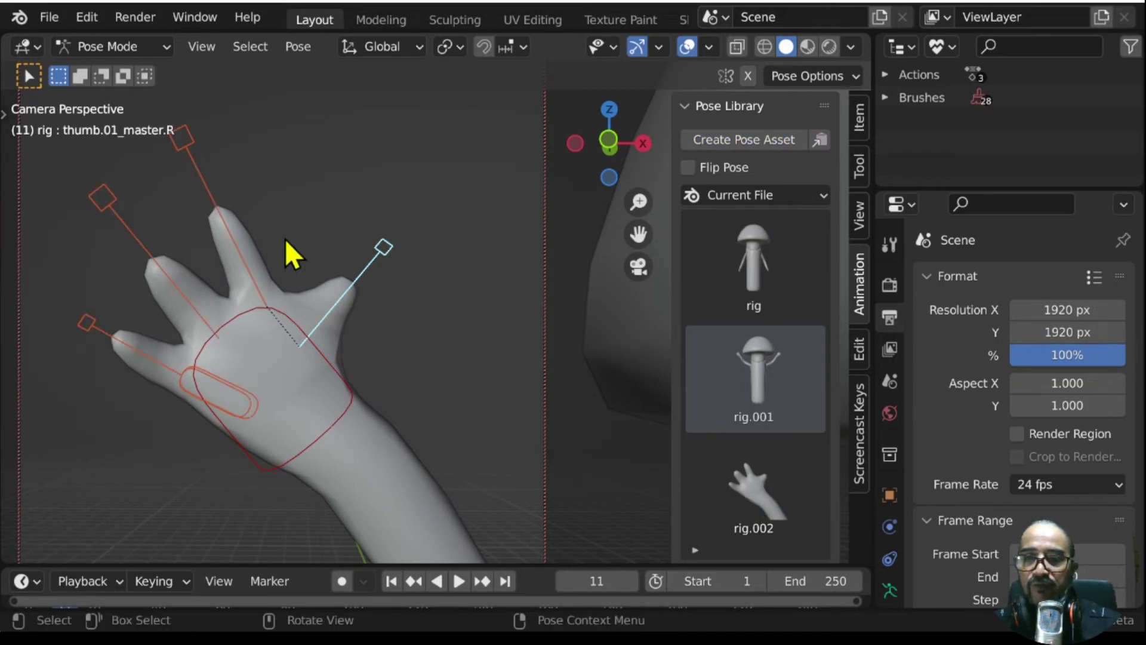
shift+click(209, 197)
- Curl the ring and pinky fingers by scaling, then rotate and slightly shift palm.R
shift+click(127, 344)
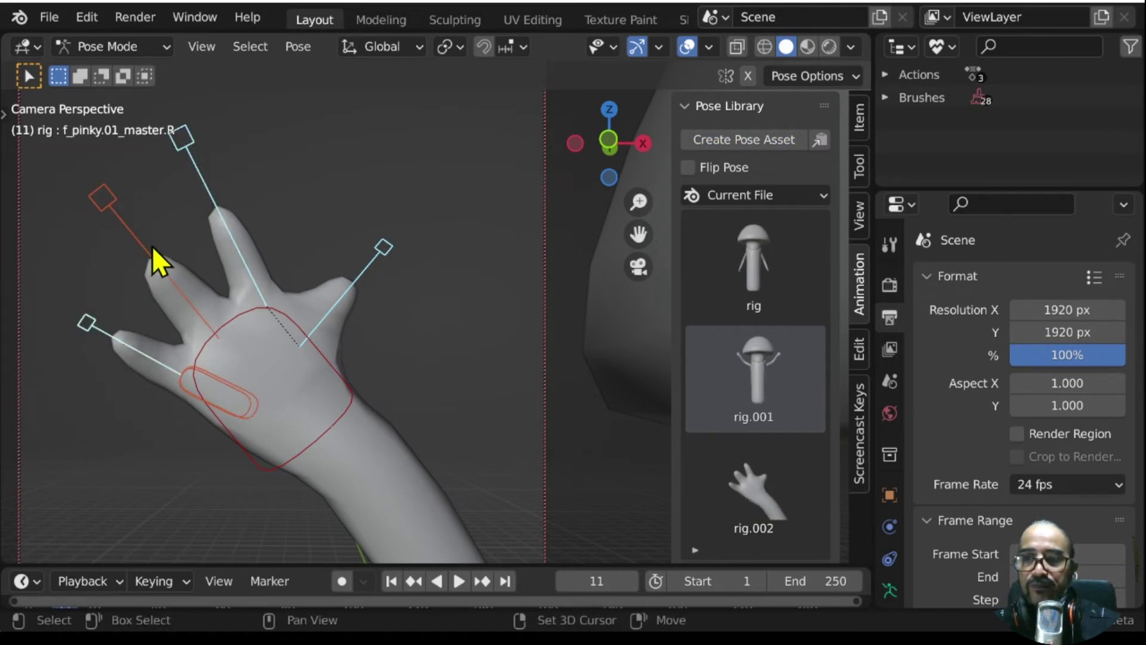
shift+click(153, 254)
key(s)
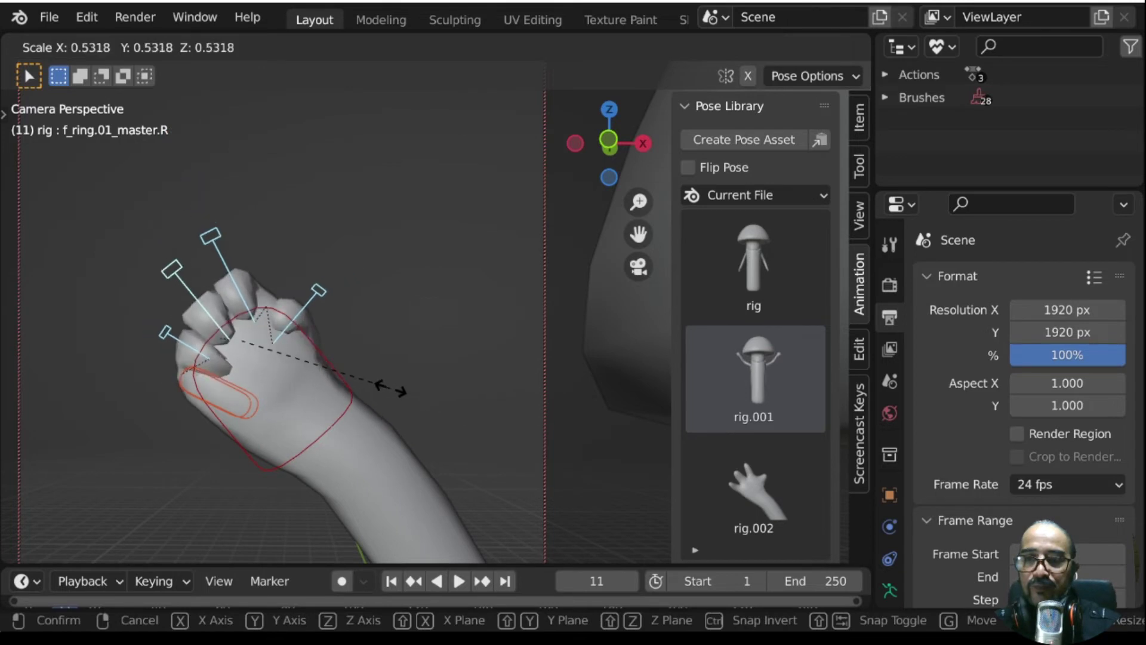
click(409, 399)
click(251, 417)
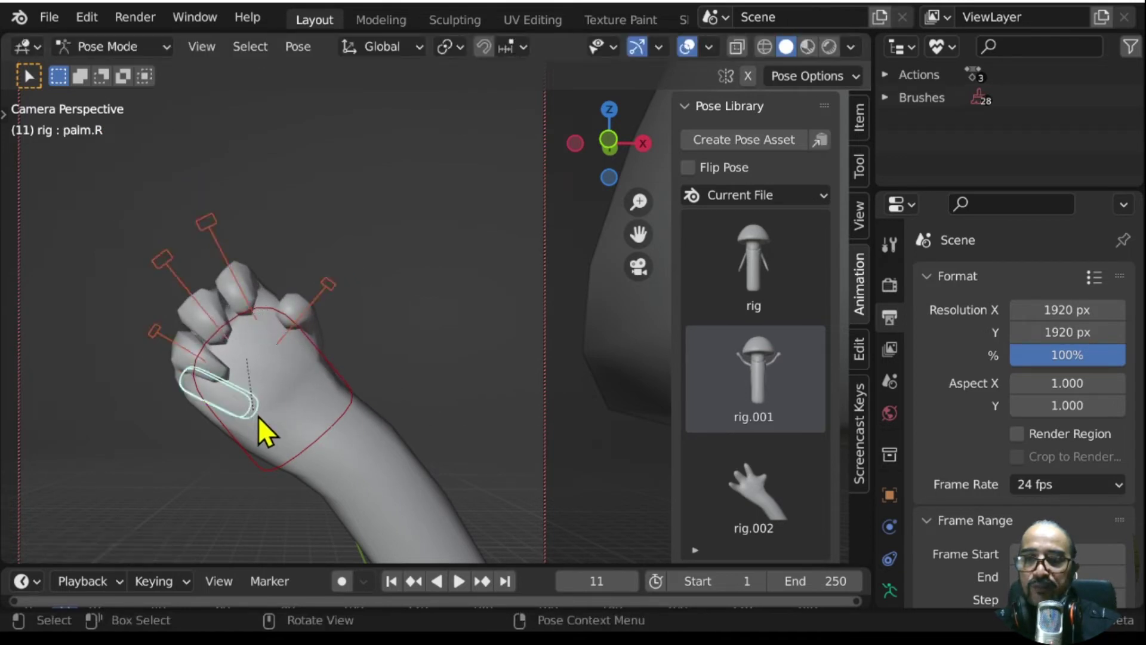
key(r)
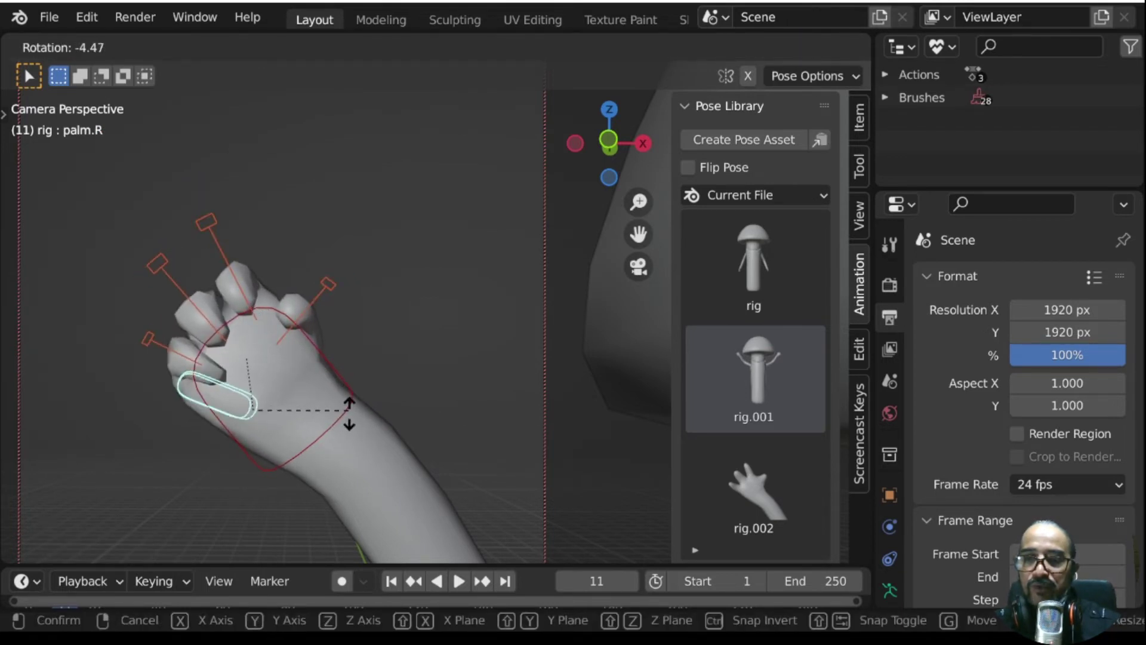
click(339, 443)
key(g)
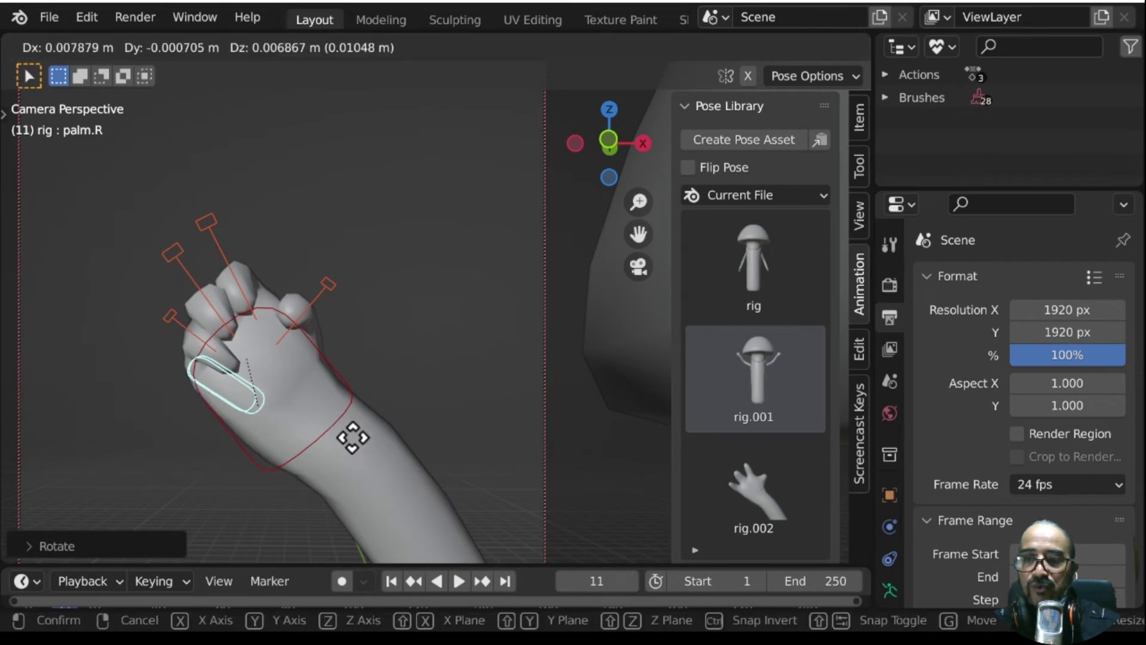
click(351, 438)
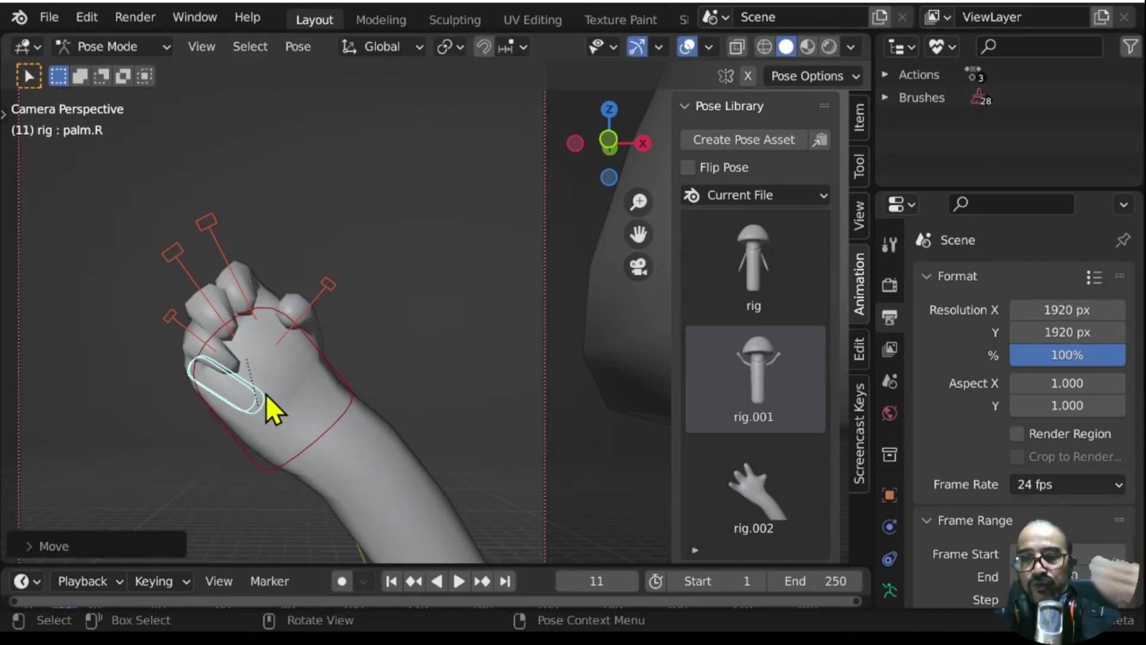
- Select the right hand's finger and thumb controls and copy the fist pose
shift+click(188, 336)
shift+click(202, 255)
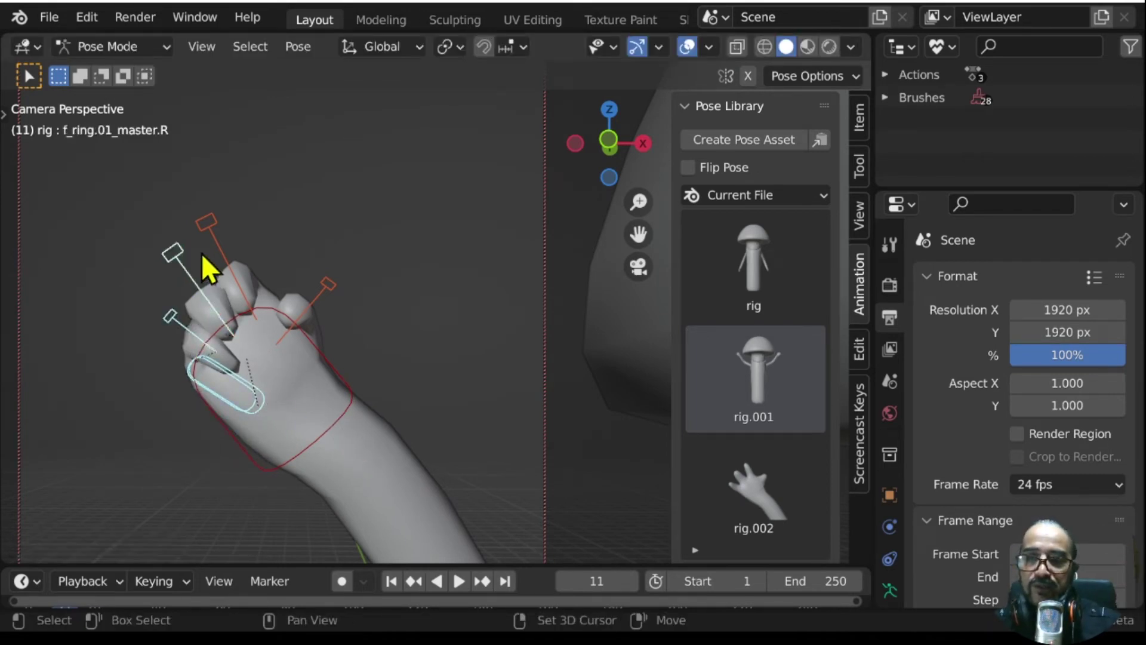
shift+click(224, 263)
shift+click(320, 297)
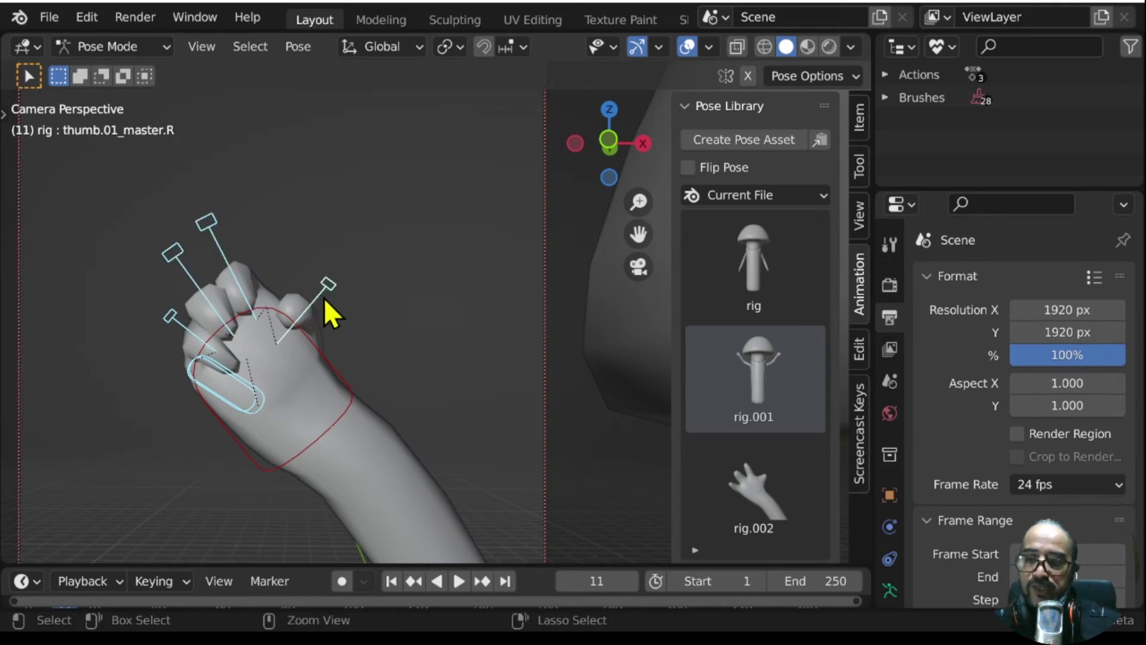
key(ctrl+c)
- Paste the copied fist pose mirrored onto the left hand
key(ctrl+v)
mouse_move(324, 297)
ctrl+middle_down()
mouse_move(390, 410)
mouse_move(256, 294)
ctrl+middle_up()
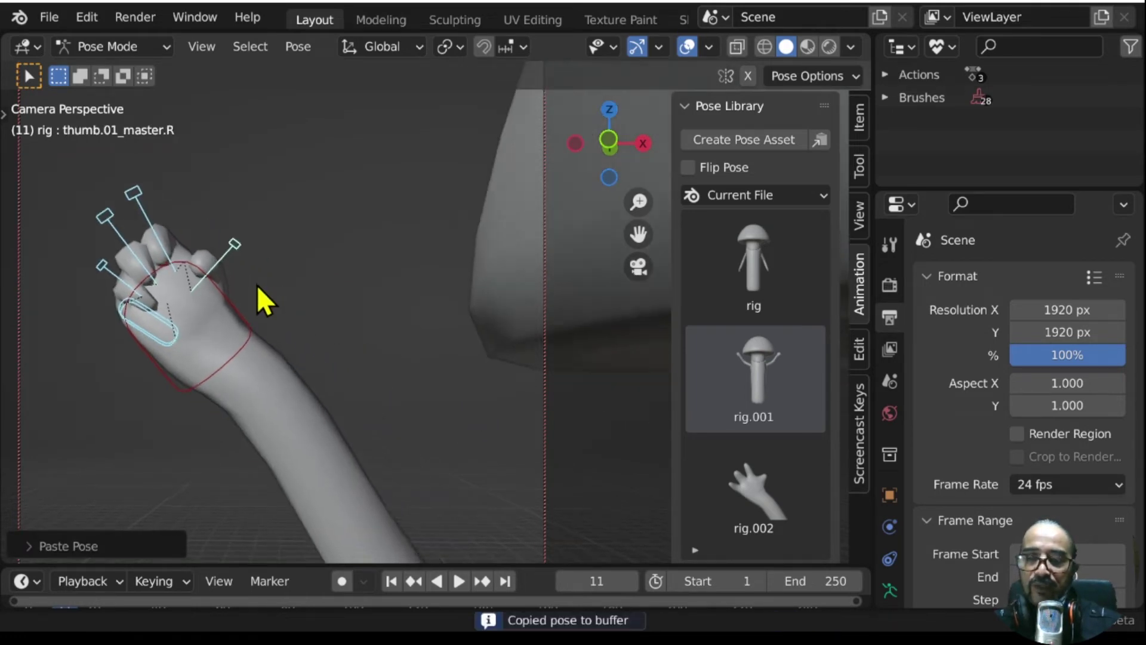
scroll(256, 294, up, 3)
scroll(970, 281, down, 5)
scroll(323, 374, down, 3)
scroll(370, 388, down, 3)
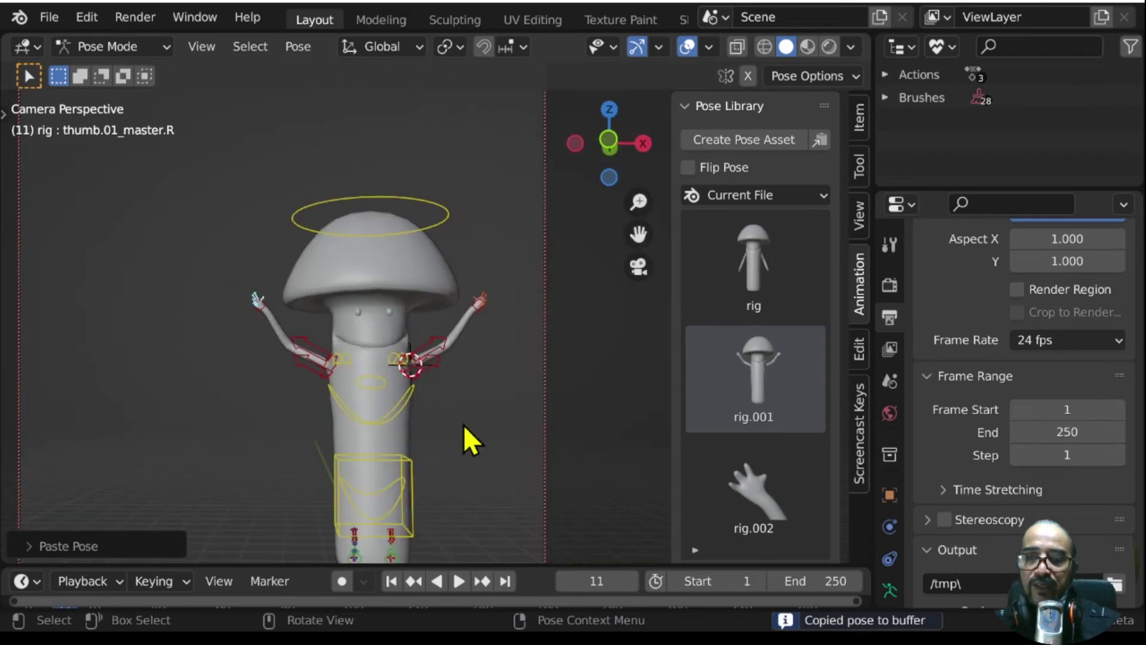
shift+middle_drag(469, 441, 351, 418)
scroll(351, 418, up, 3)
scroll(427, 321, up, 3)
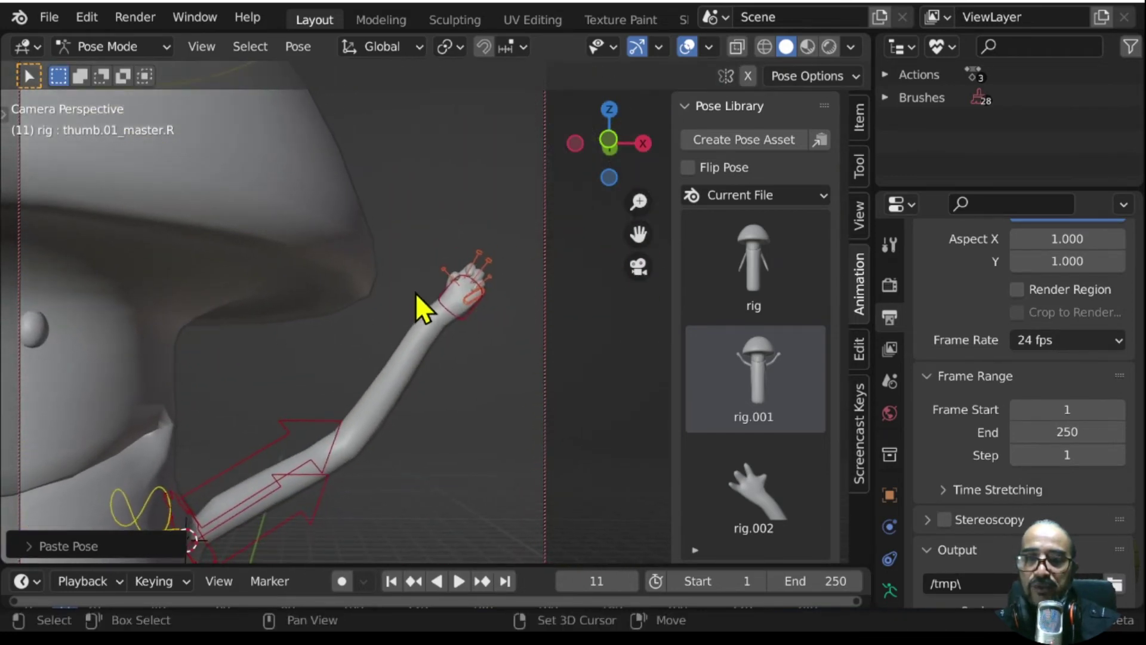
- Select the left hand's finger and palm controls and frame the hand close up
click(443, 270)
shift+click(479, 253)
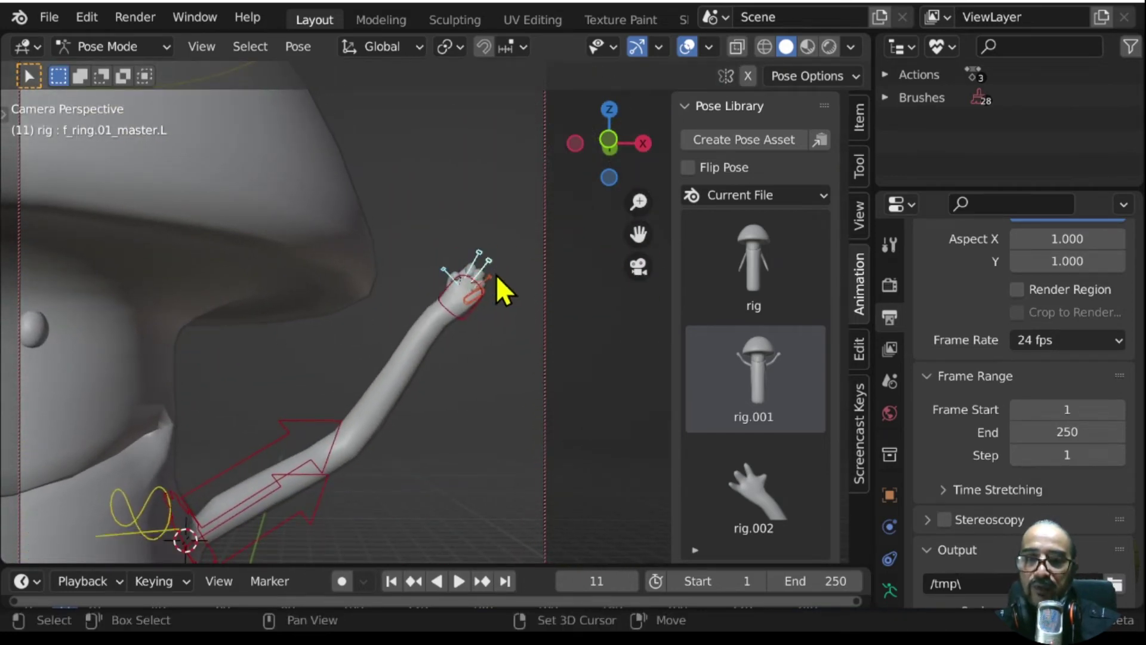
shift+click(489, 277)
scroll(511, 329, up, 2)
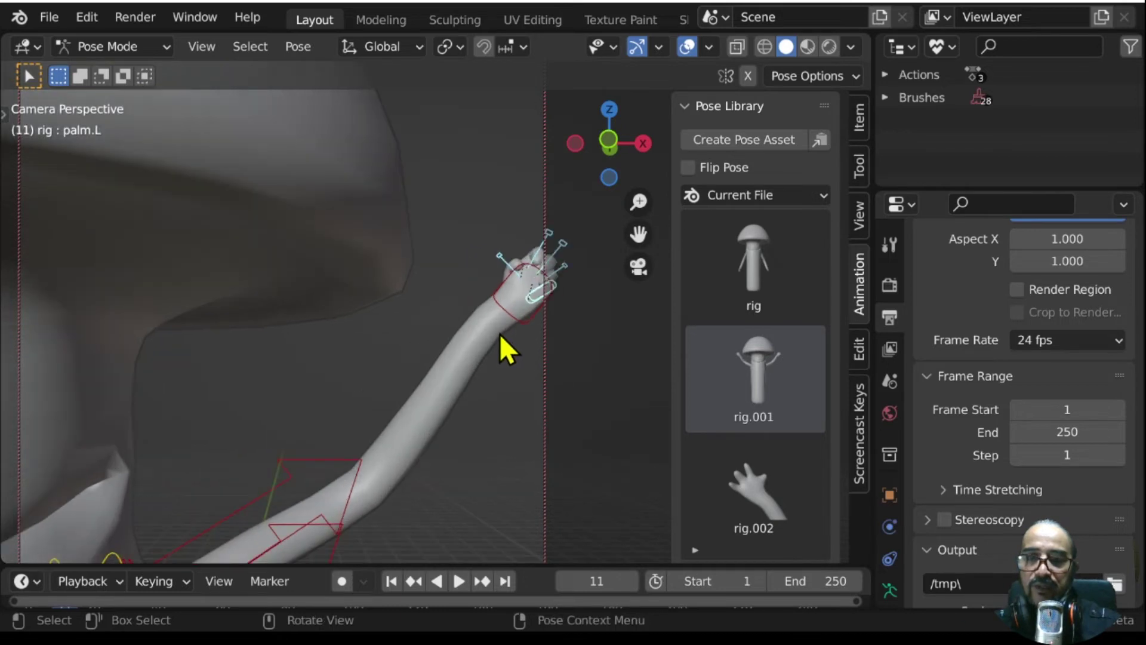
scroll(499, 333, down, 3)
scroll(325, 388, down, 2)
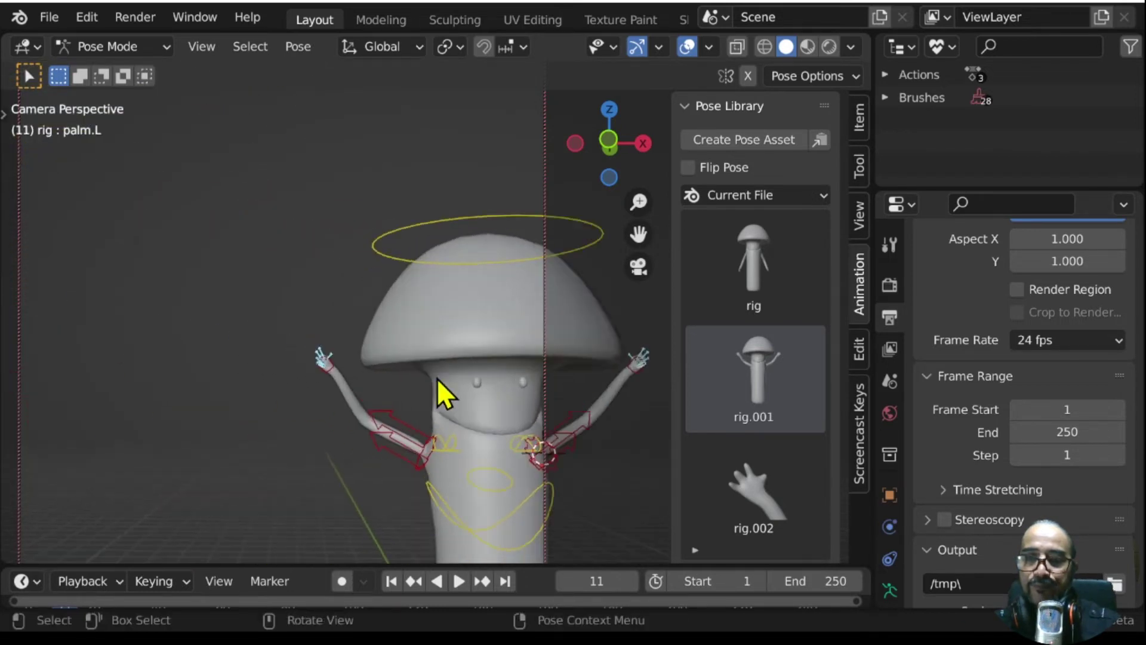
scroll(412, 430, up, 3)
shift+middle_drag(394, 456, 230, 258)
scroll(366, 417, up, 2)
scroll(401, 445, up, 1)
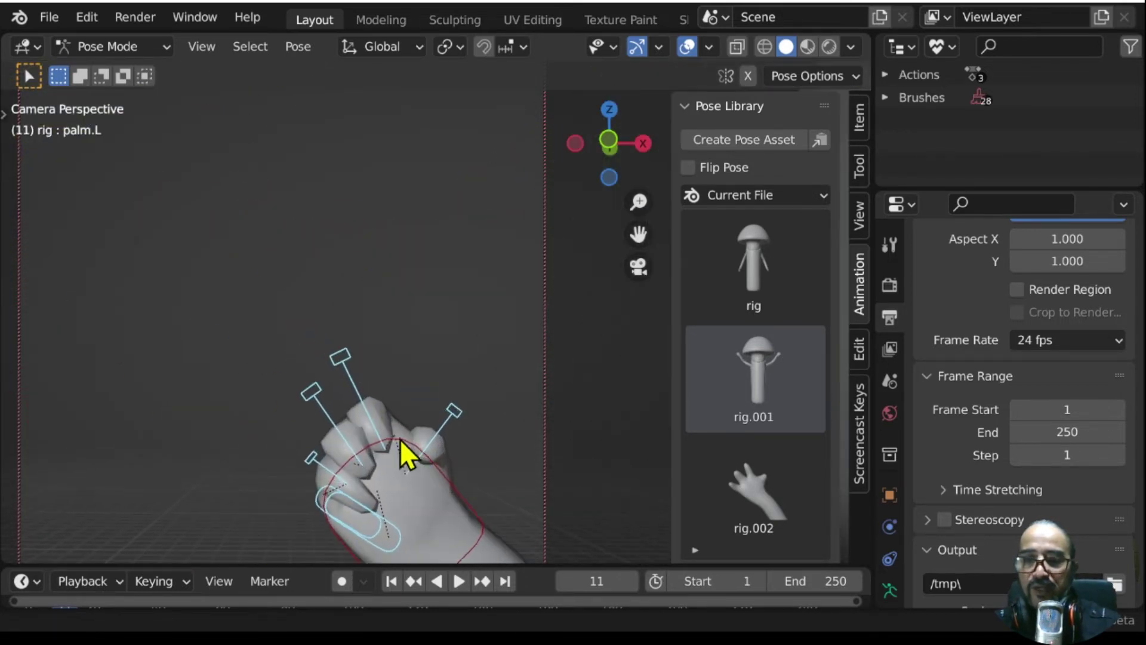
shift+middle_drag(401, 454, 173, 180)
scroll(309, 396, up, 2)
scroll(345, 413, up, 1)
scroll(391, 450, up, 1)
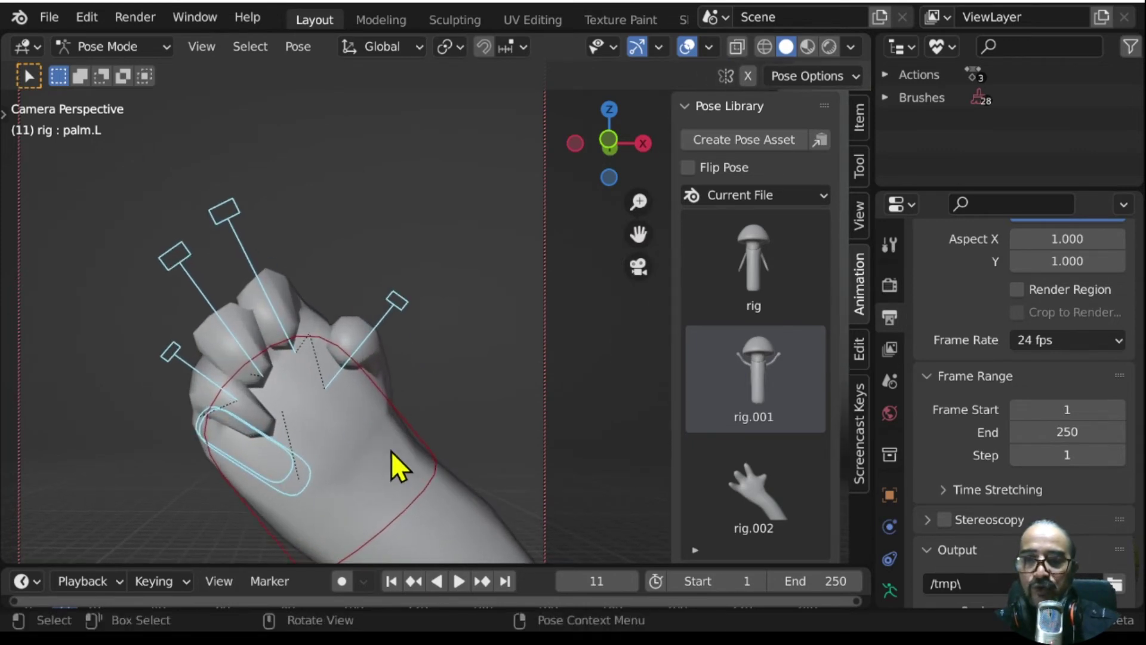
shift+middle_drag(416, 489, 351, 366)
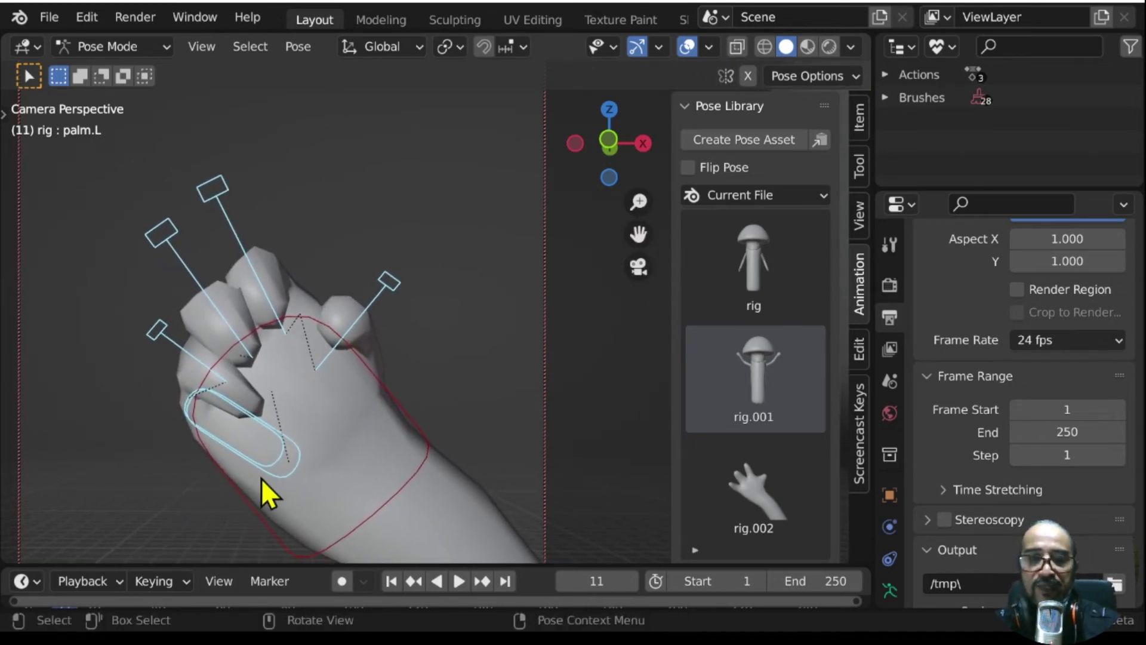
scroll(289, 422, down, 1)
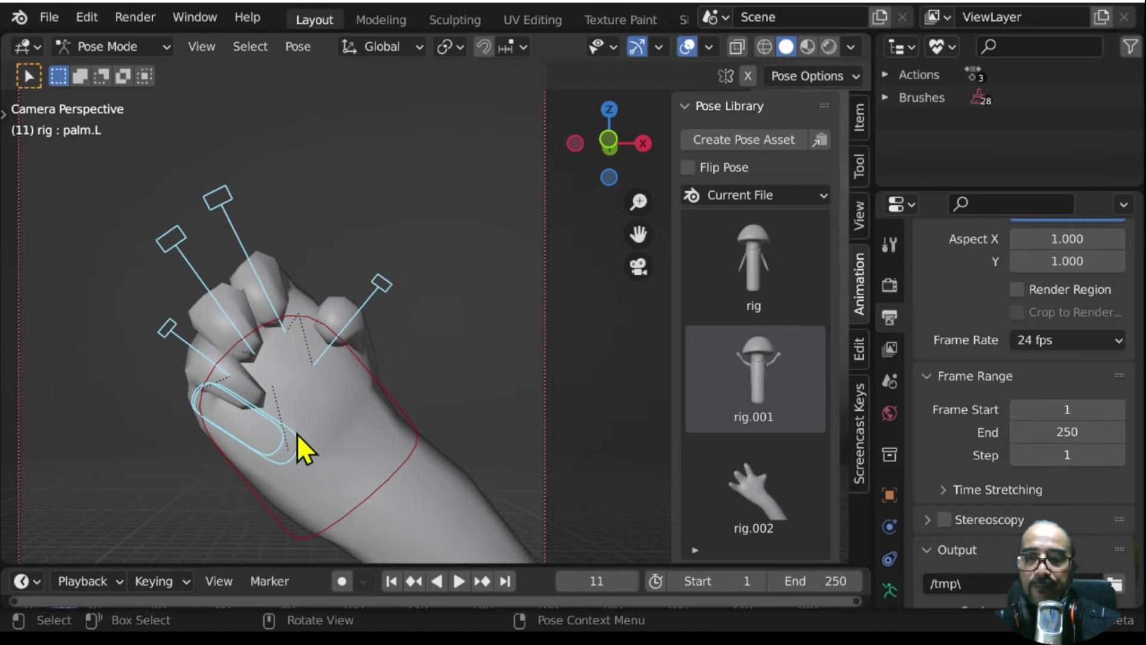
shift+middle_drag(289, 473, 174, 263)
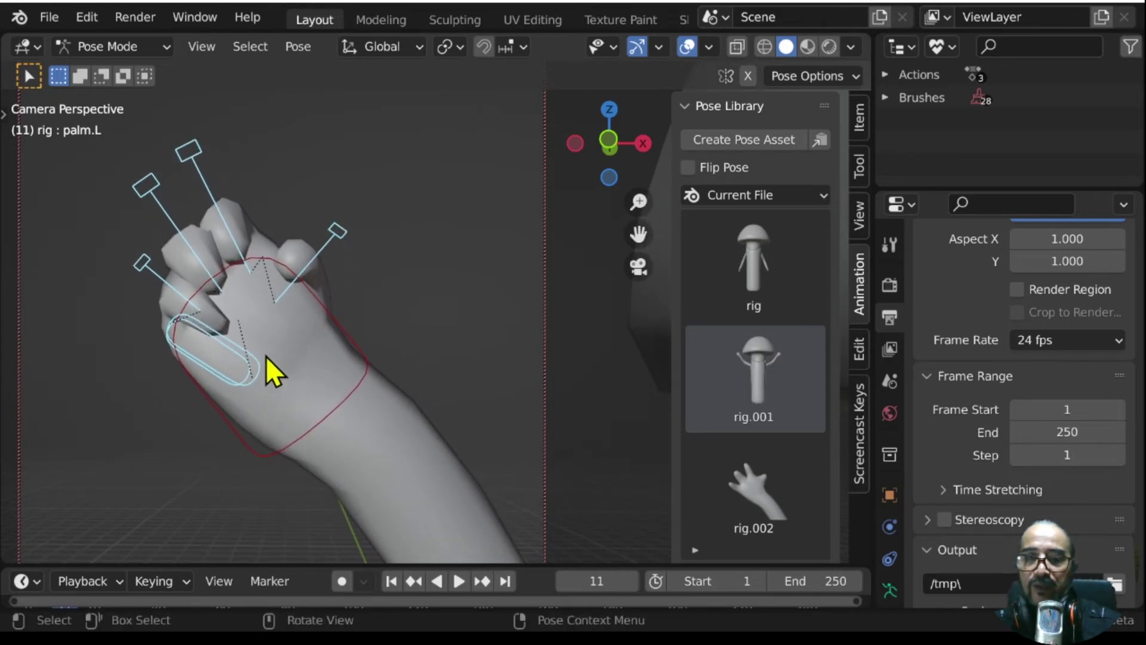
scroll(272, 370, up, 1)
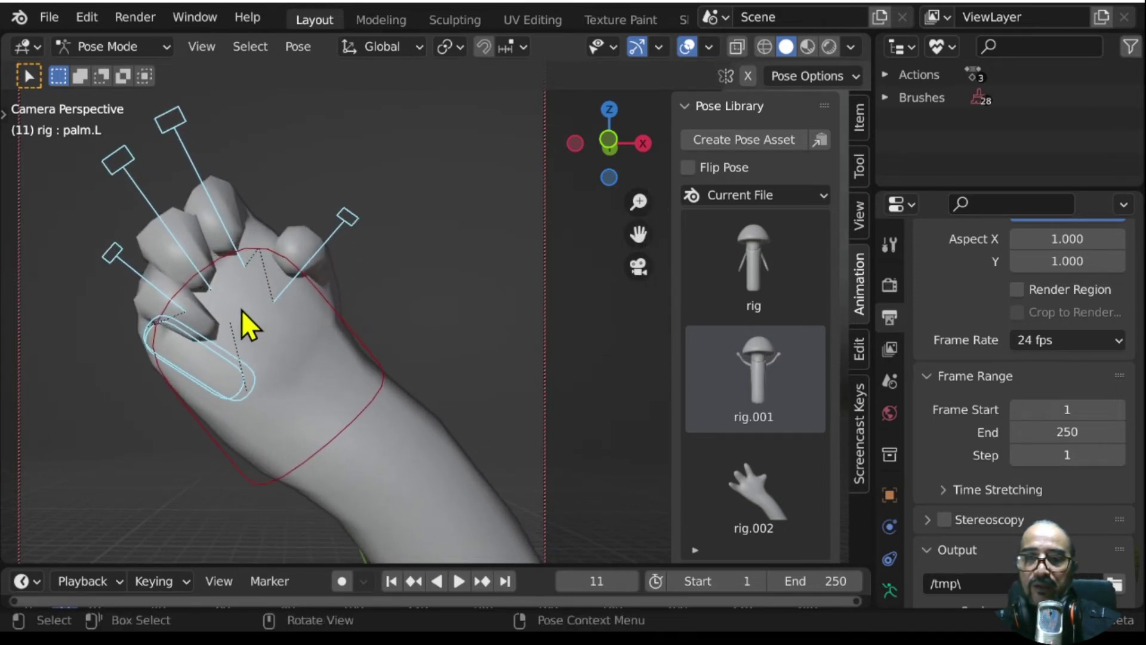
- Save the clenched fist as a new pose asset, rig.003
click(750, 139)
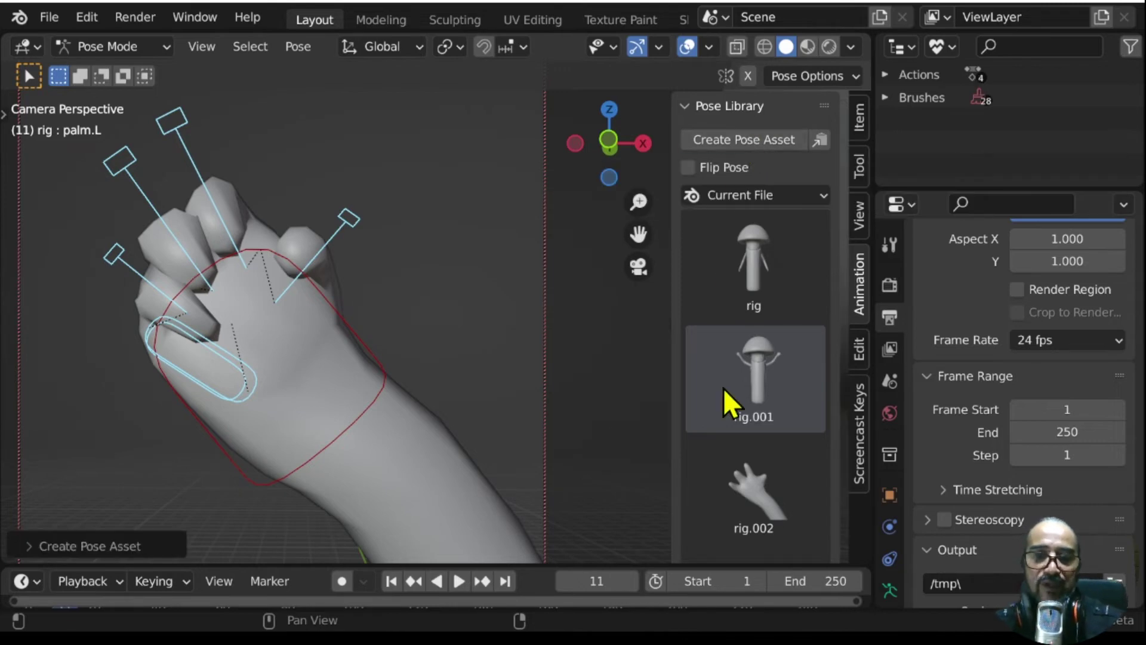
scroll(748, 393, down, 3)
scroll(341, 417, down, 3)
scroll(366, 414, down, 4)
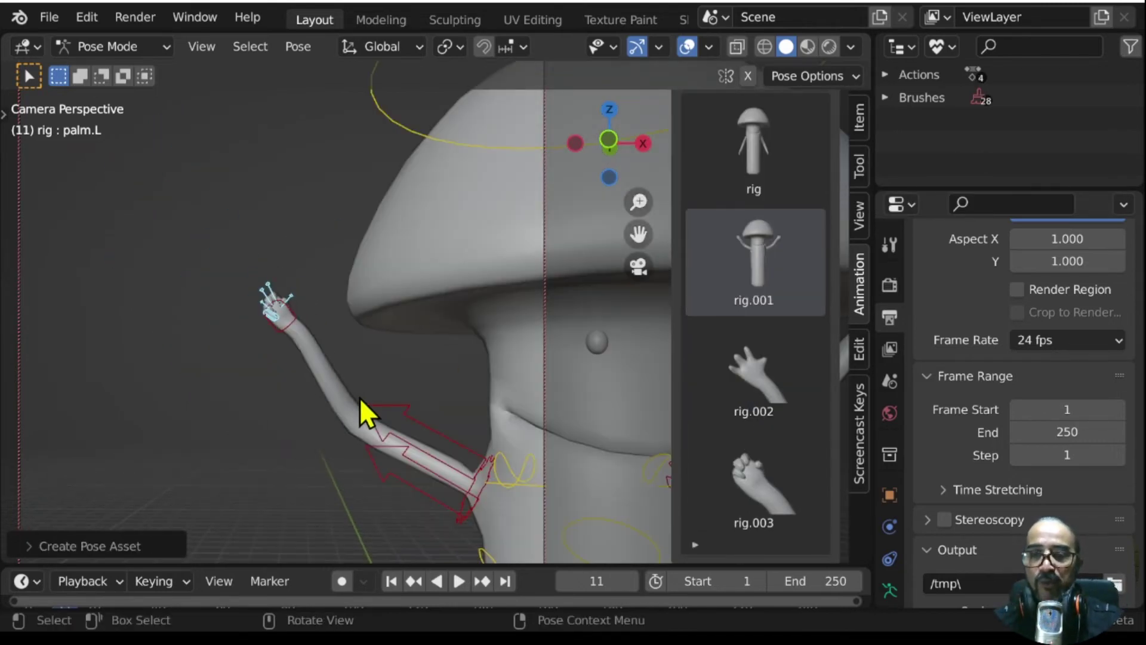
scroll(379, 424, down, 3)
scroll(372, 414, up, 5)
scroll(378, 412, up, 3)
scroll(376, 406, down, 3)
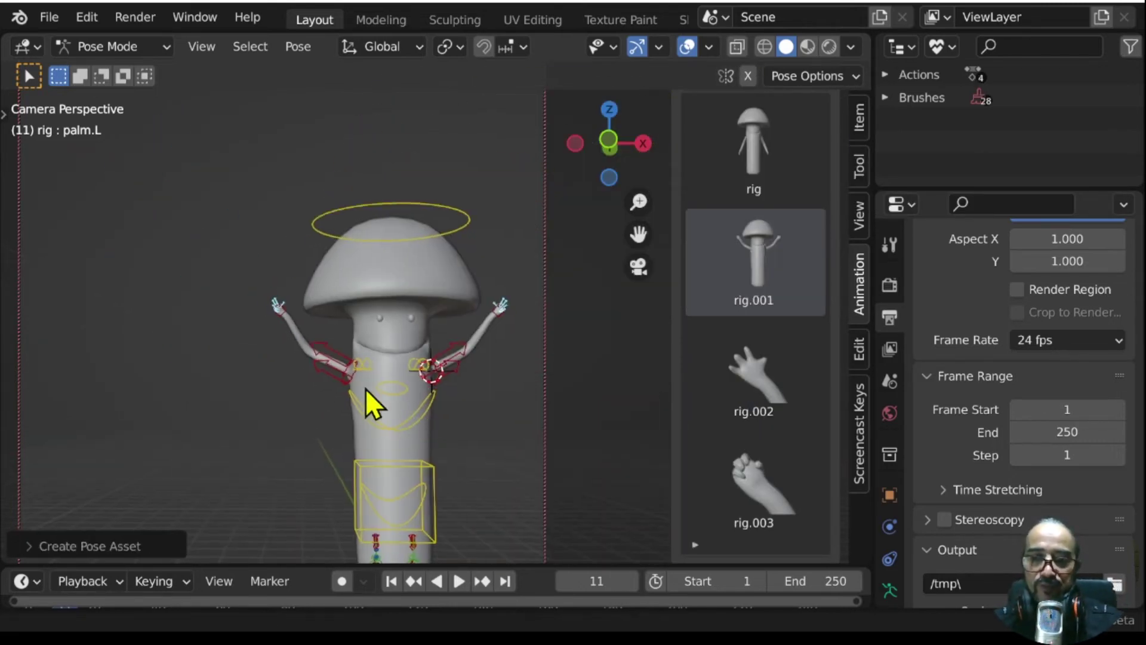
- Frame the whole rig and deselect the hand bones
mouse_move(365, 389)
shift+middle_down()
mouse_move(252, 392)
mouse_move(284, 382)
shift+middle_up()
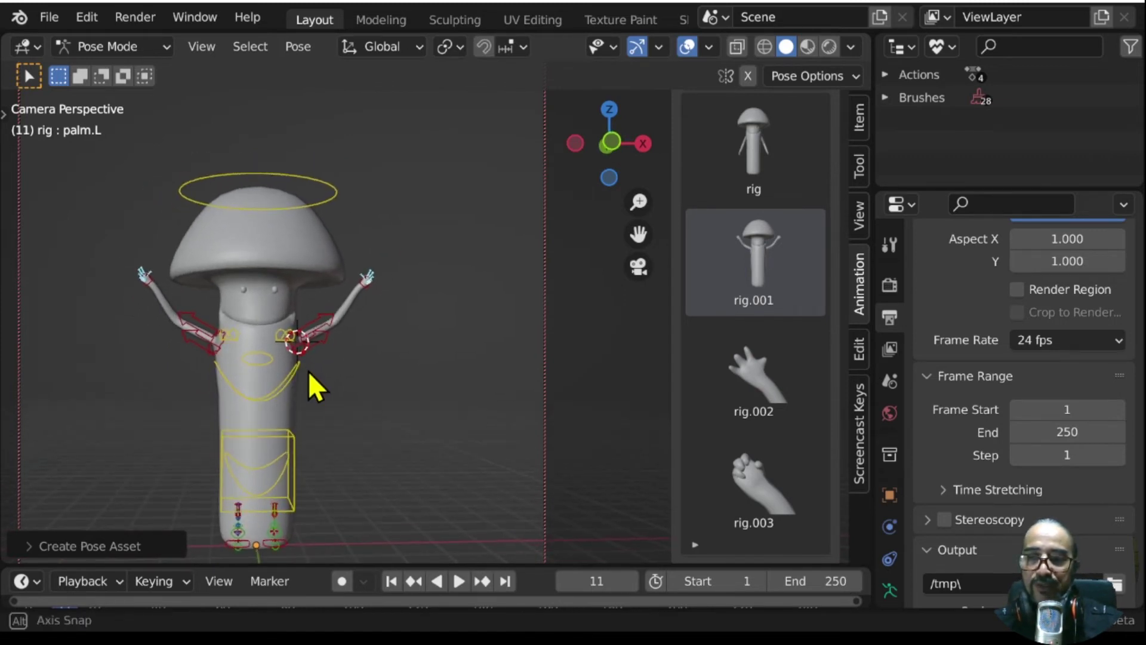
scroll(359, 388, up, 4)
click(389, 397)
scroll(391, 418, down, 4)
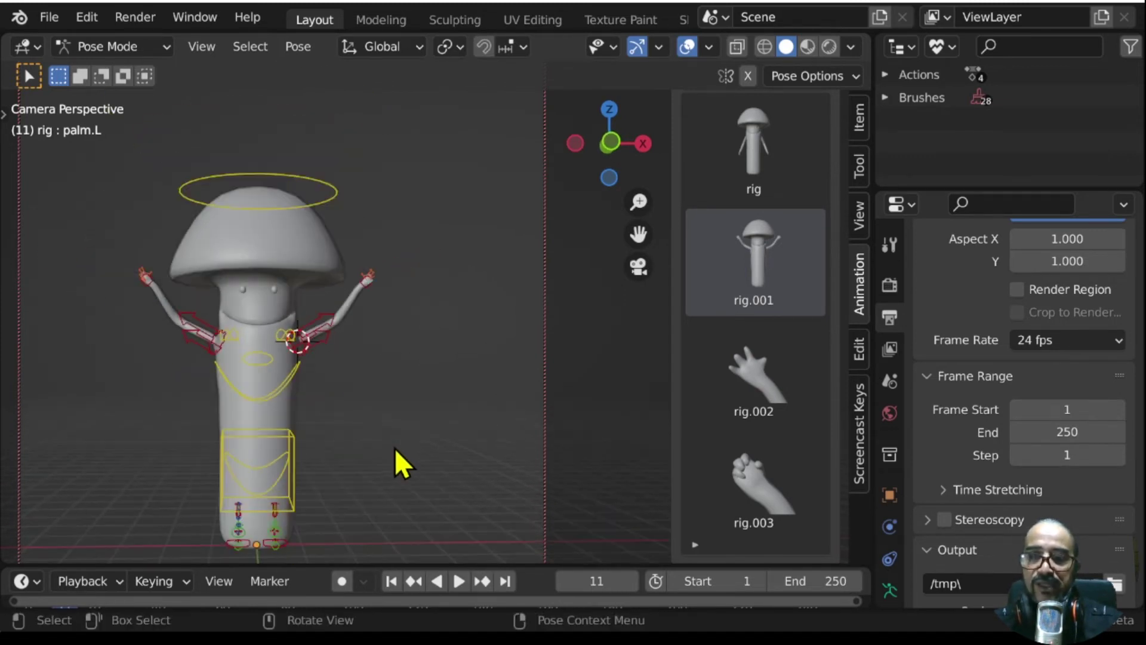
scroll(371, 442, up, 2)
scroll(382, 394, up, 2)
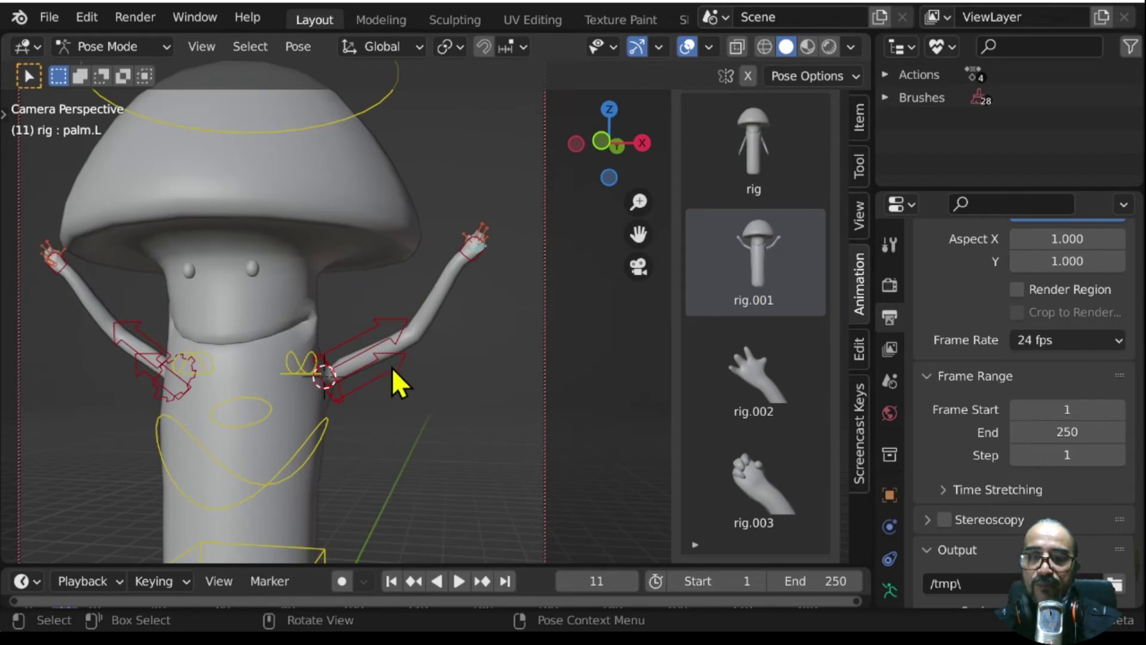
- Apply the open-hand rig.002 pose and box-select the left hand's bones
click(768, 483)
double_click(761, 385)
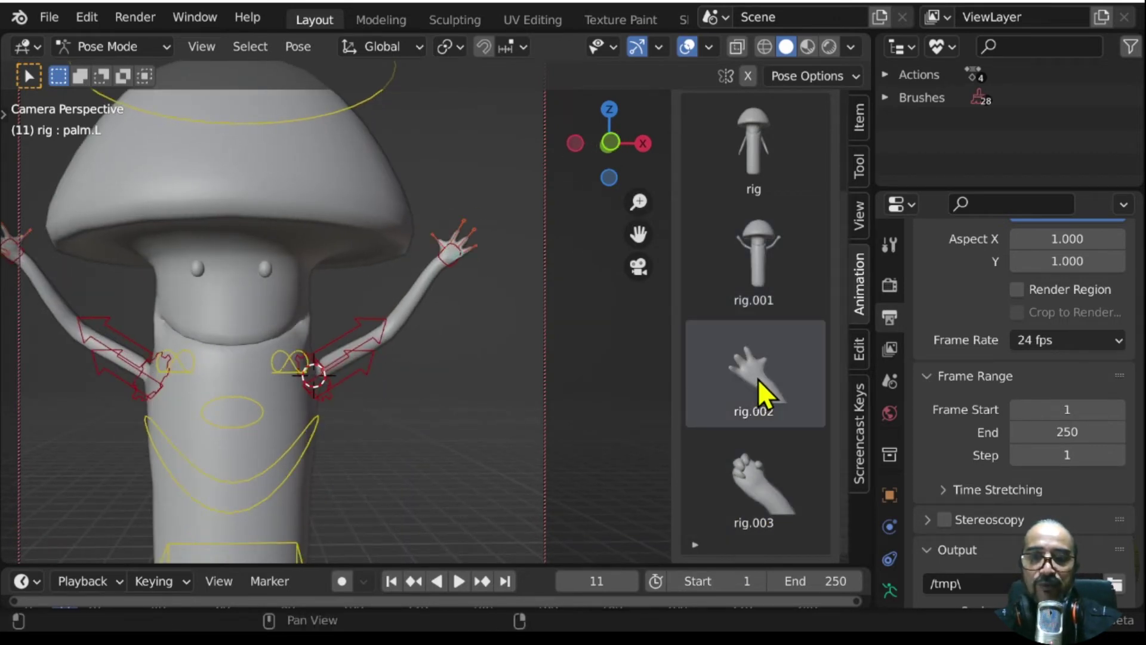
scroll(274, 347, down, 2)
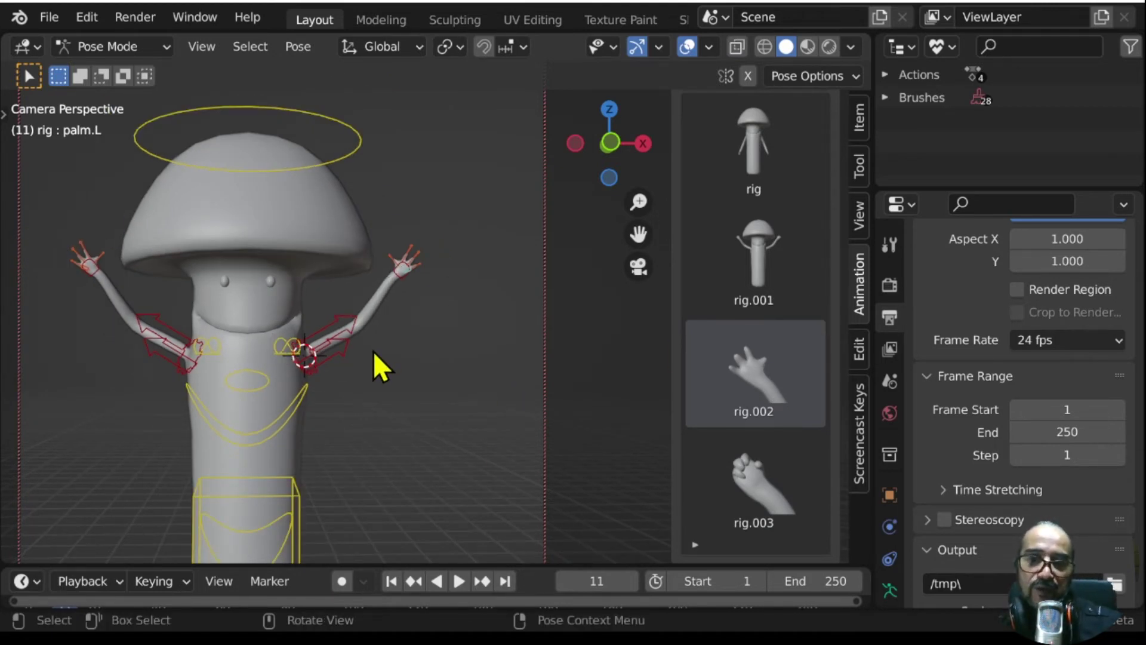
key(b)
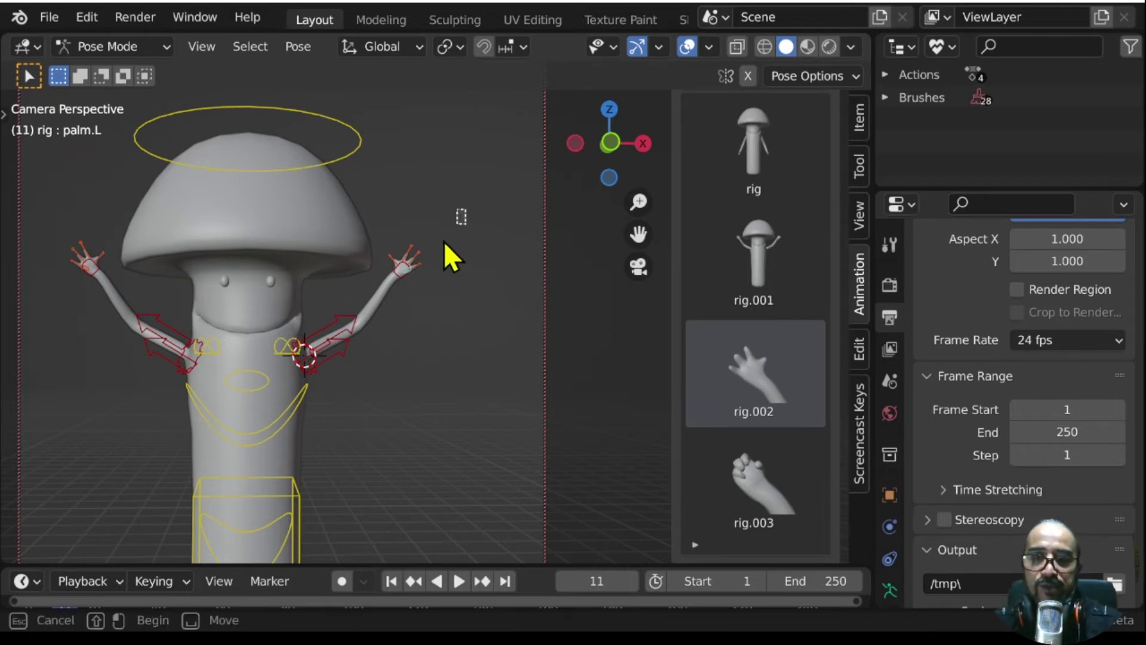
drag(468, 209, 383, 299)
scroll(447, 319, up, 2)
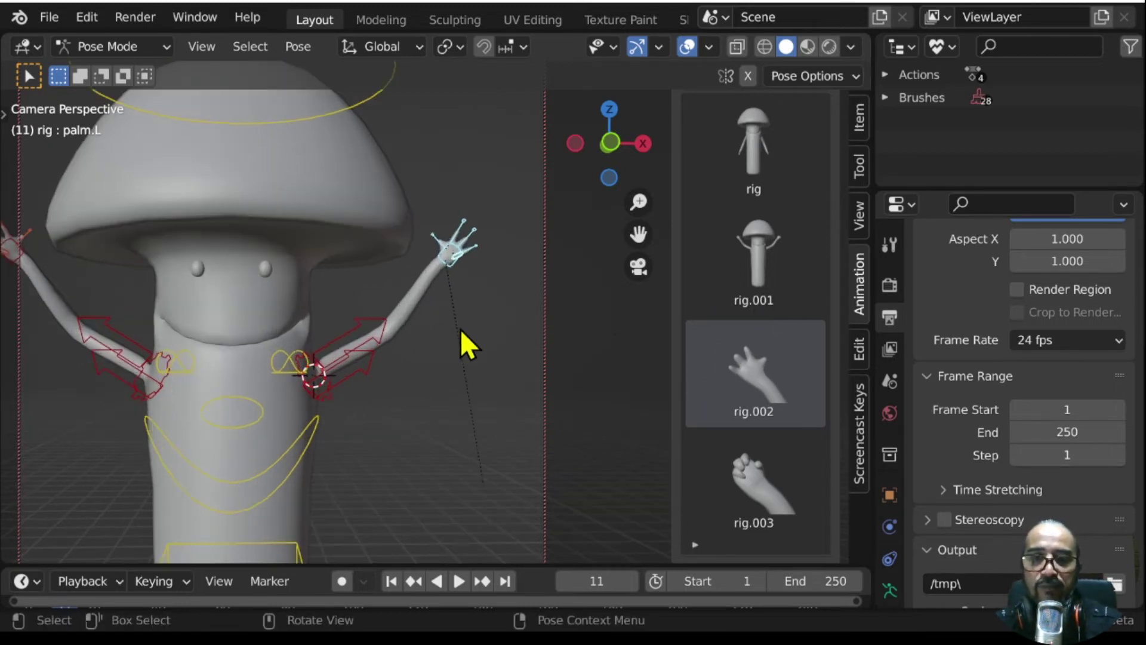
middle_drag(460, 328, 506, 347)
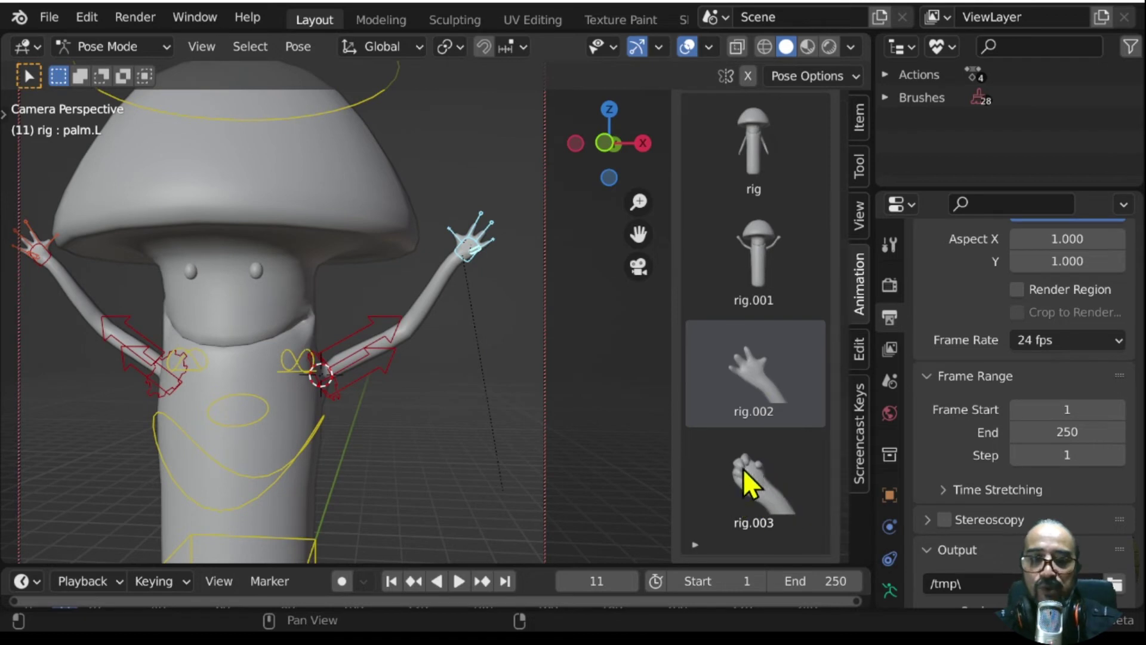
- Blend the rig.003 fist pose onto the left hand and select the other hand's bones
click(760, 471)
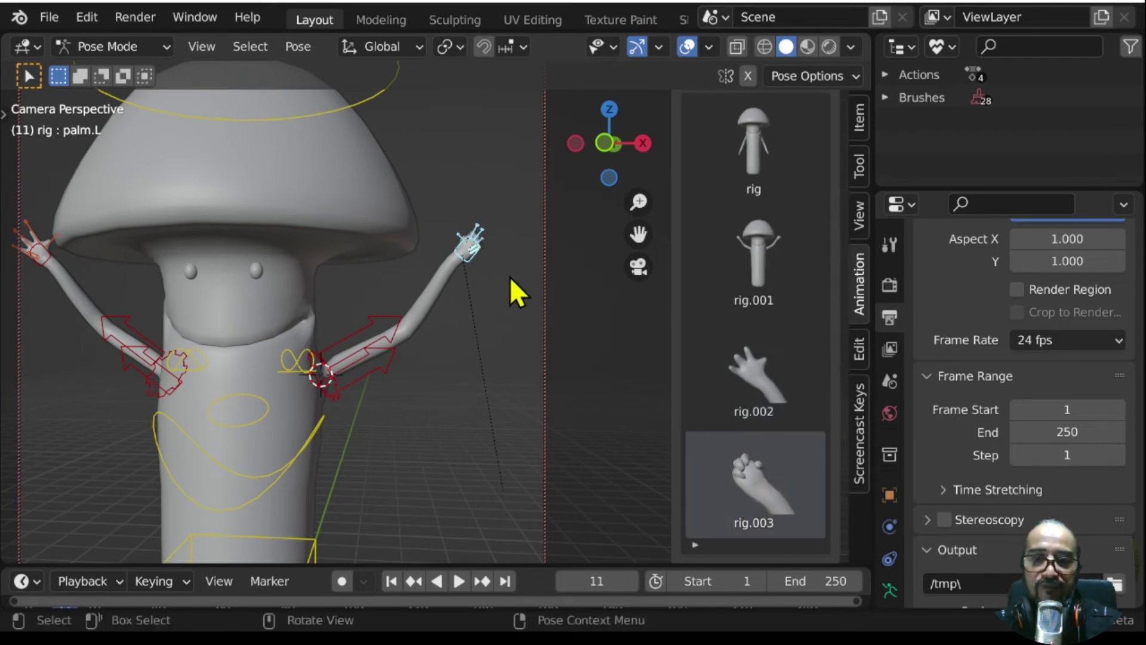
scroll(503, 208, up, 2)
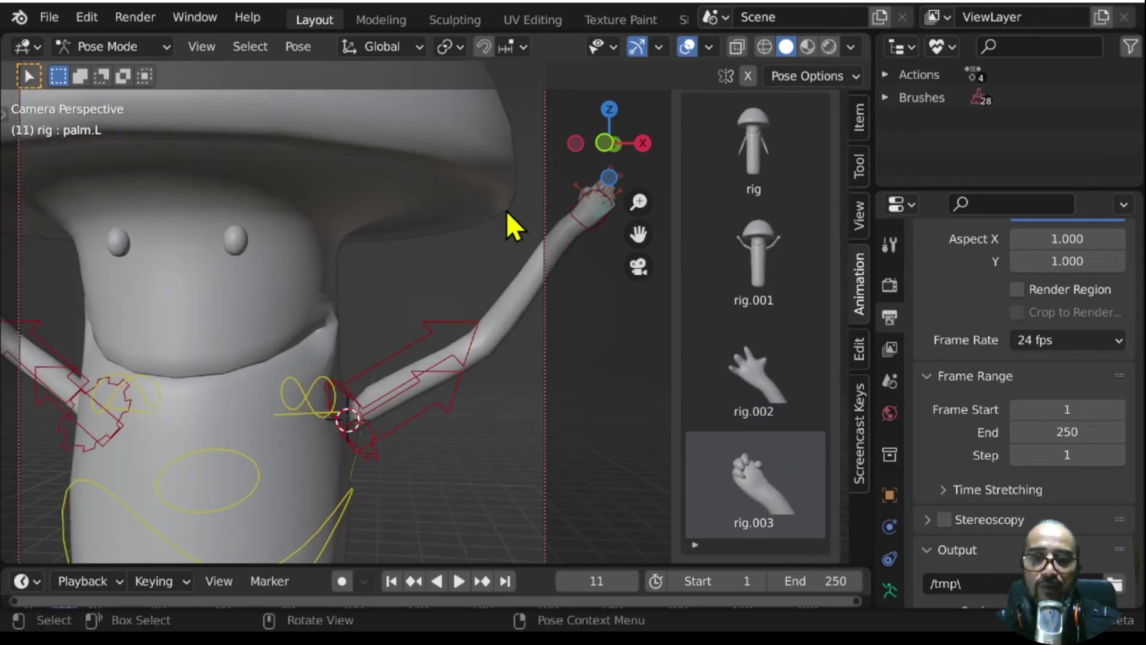
scroll(507, 210, down, 4)
click(685, 45)
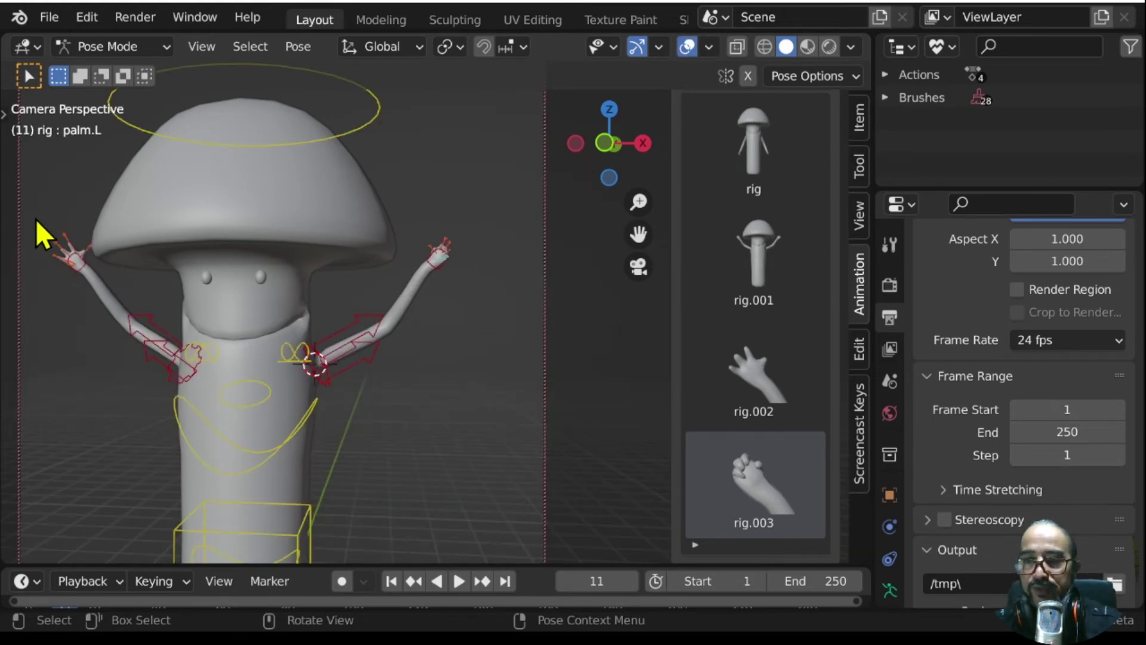
drag(36, 220, 106, 275)
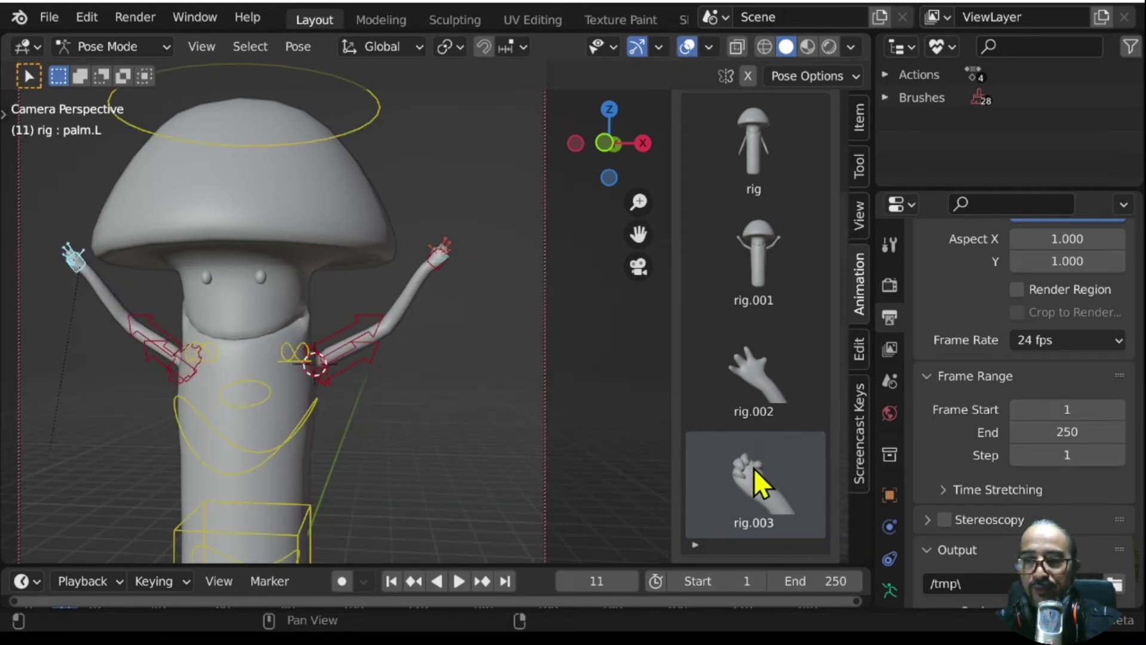
drag(761, 482, 526, 227)
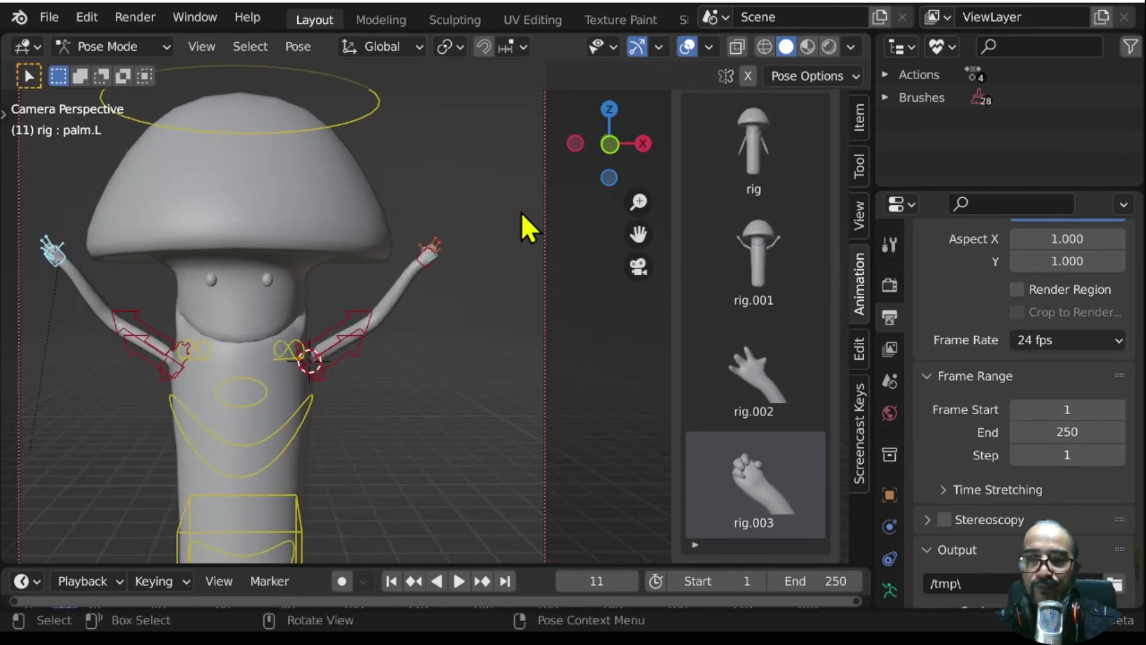
drag(499, 190, 392, 310)
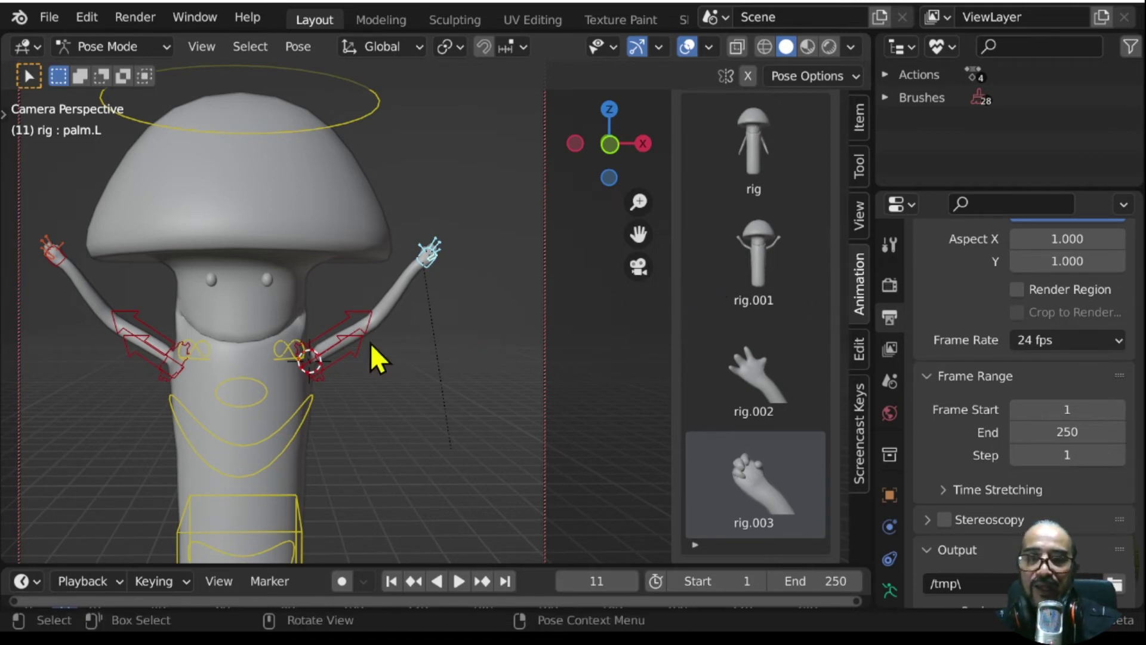
scroll(493, 305, down, 2)
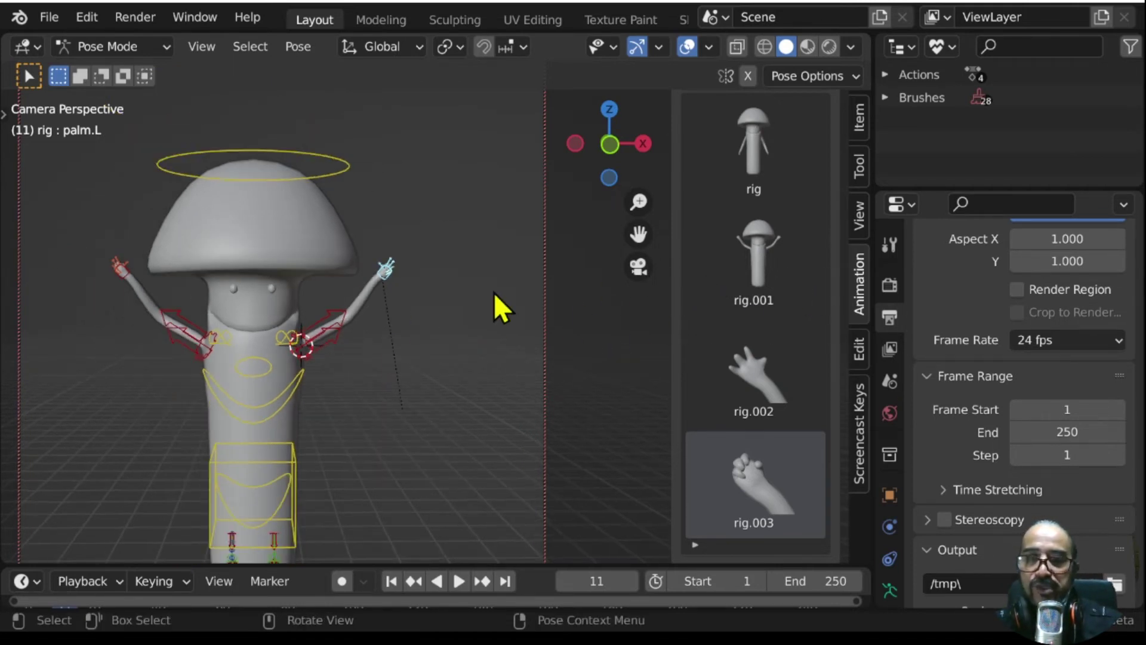
- Reset the selected arm to the default 'rig' pose so it hangs down
click(757, 153)
scroll(391, 434, up, 3)
mouse_move(391, 435)
middle_down()
mouse_move(378, 421)
mouse_move(393, 515)
middle_up()
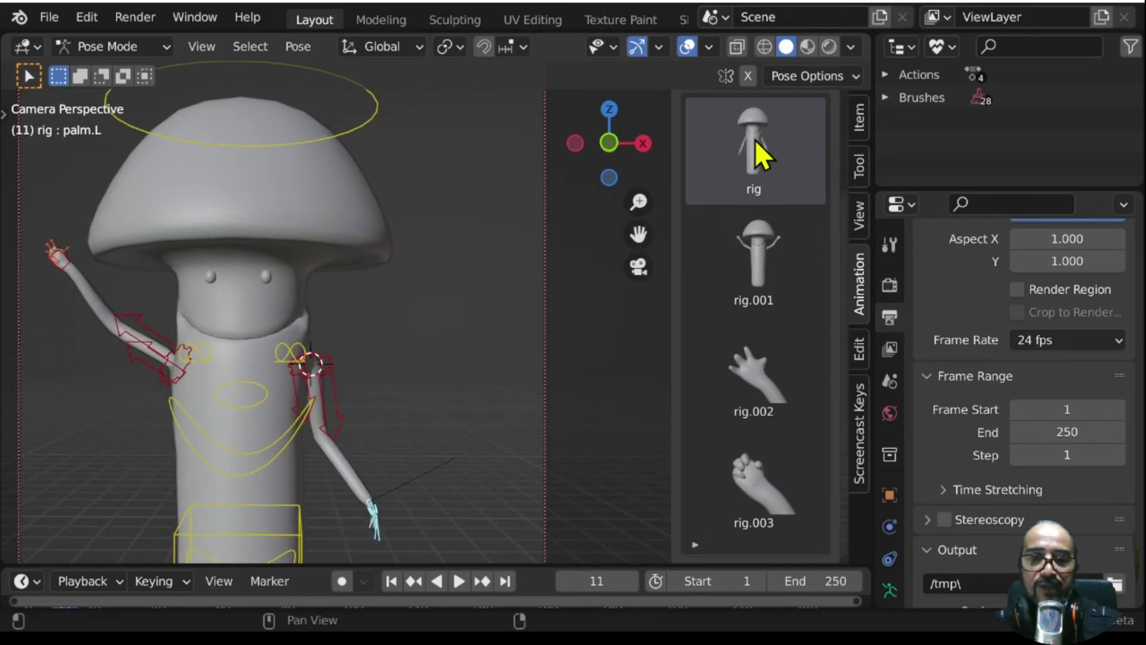
scroll(391, 512, down, 3)
mouse_move(420, 494)
middle_down()
mouse_move(339, 477)
mouse_move(317, 430)
mouse_move(349, 377)
middle_up()
- Select upper_arm_ik.L and box-select the lowered arm's hand bones
click(333, 387)
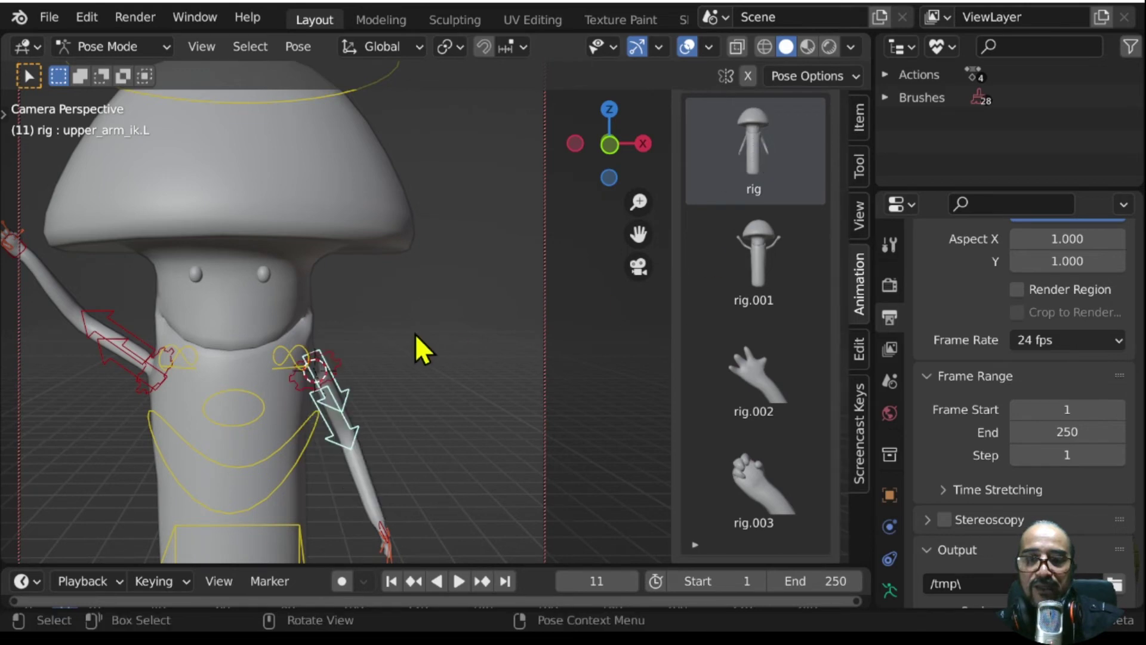
middle_drag(414, 334, 344, 378)
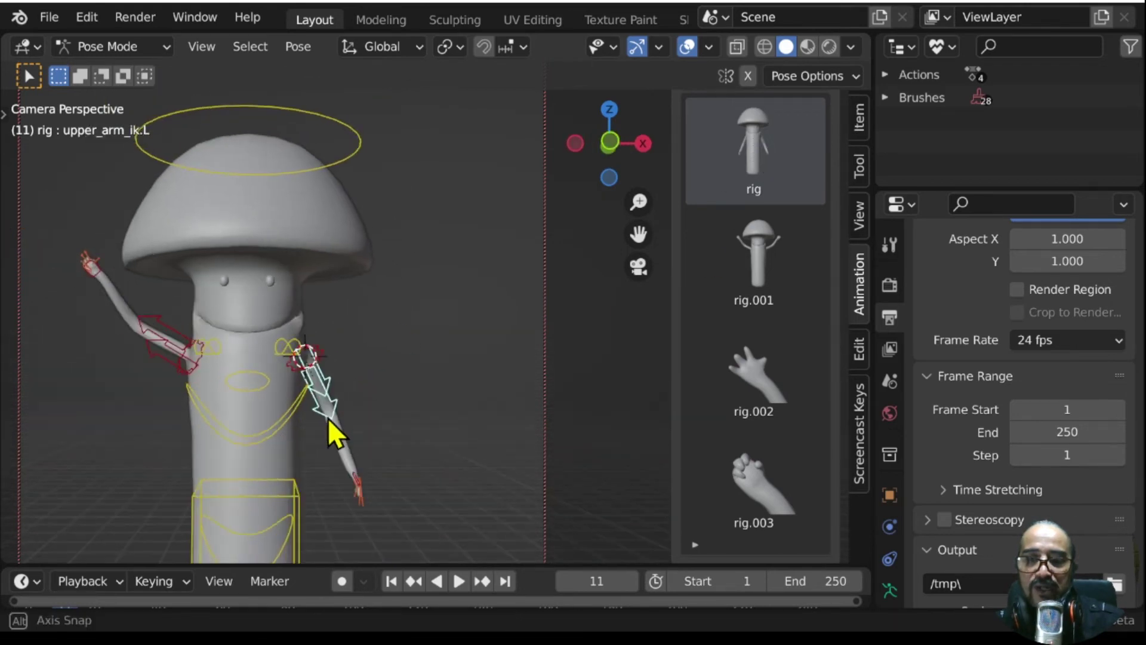
scroll(369, 444, up, 3)
middle_drag(405, 406, 479, 336)
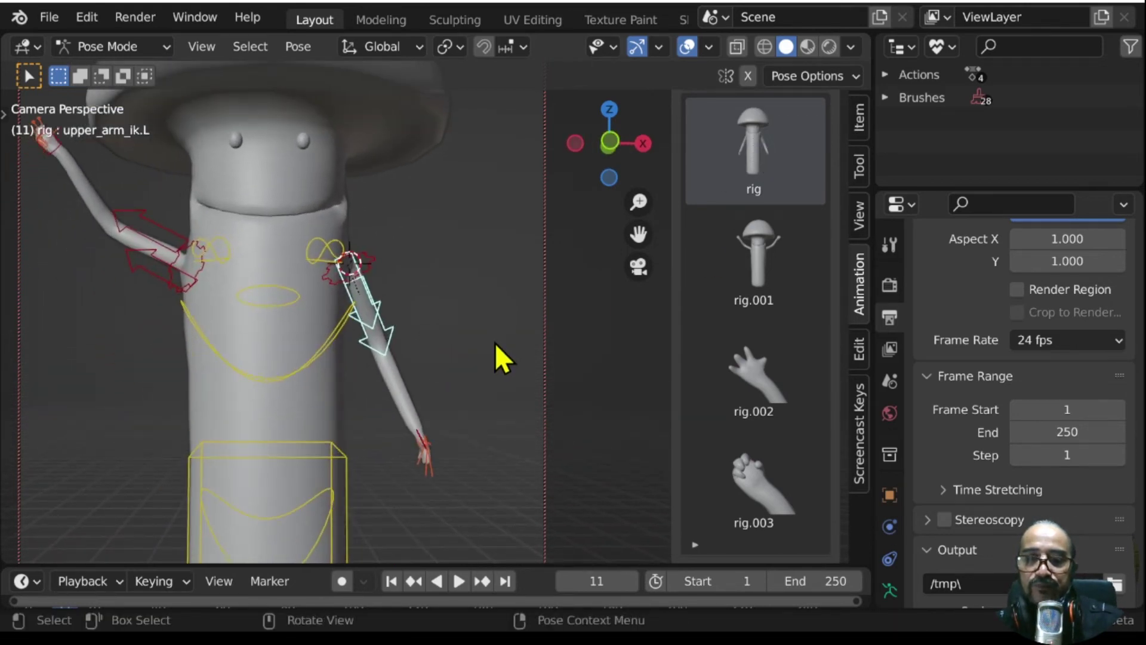
drag(496, 344, 400, 505)
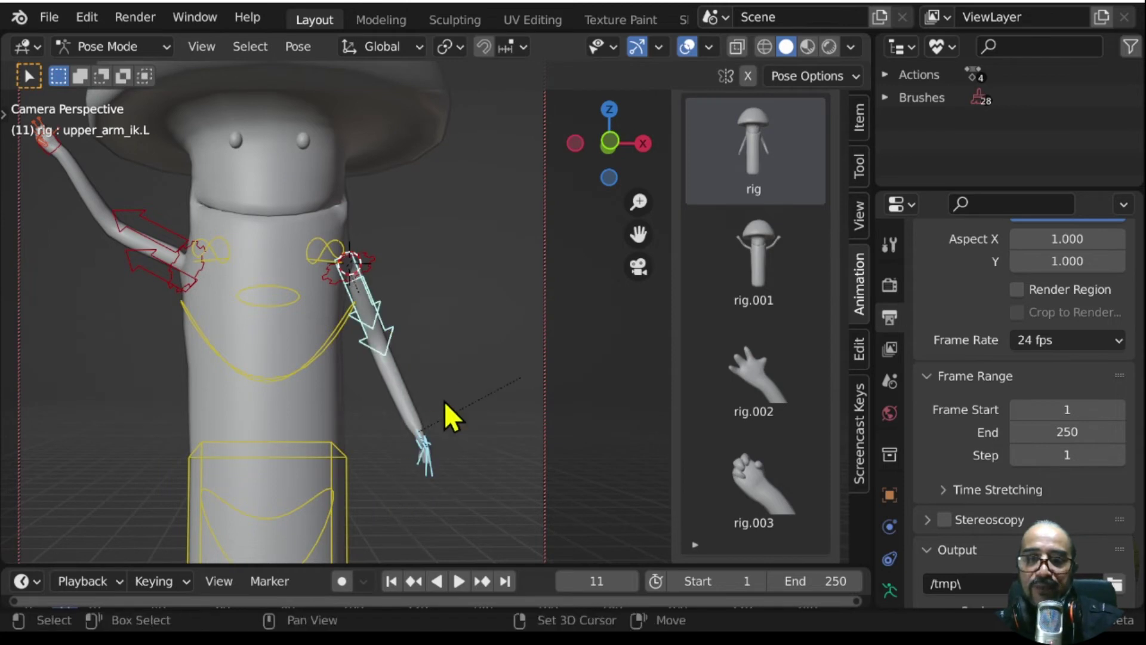
scroll(416, 356, down, 3)
scroll(387, 345, down, 2)
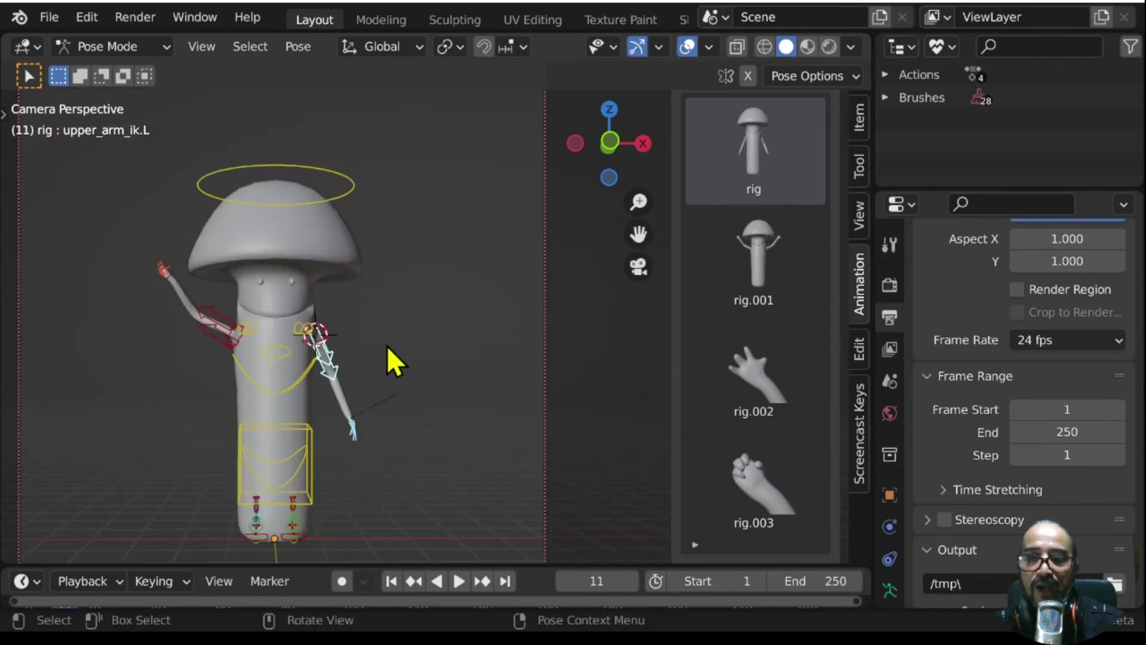
scroll(386, 346, up, 2)
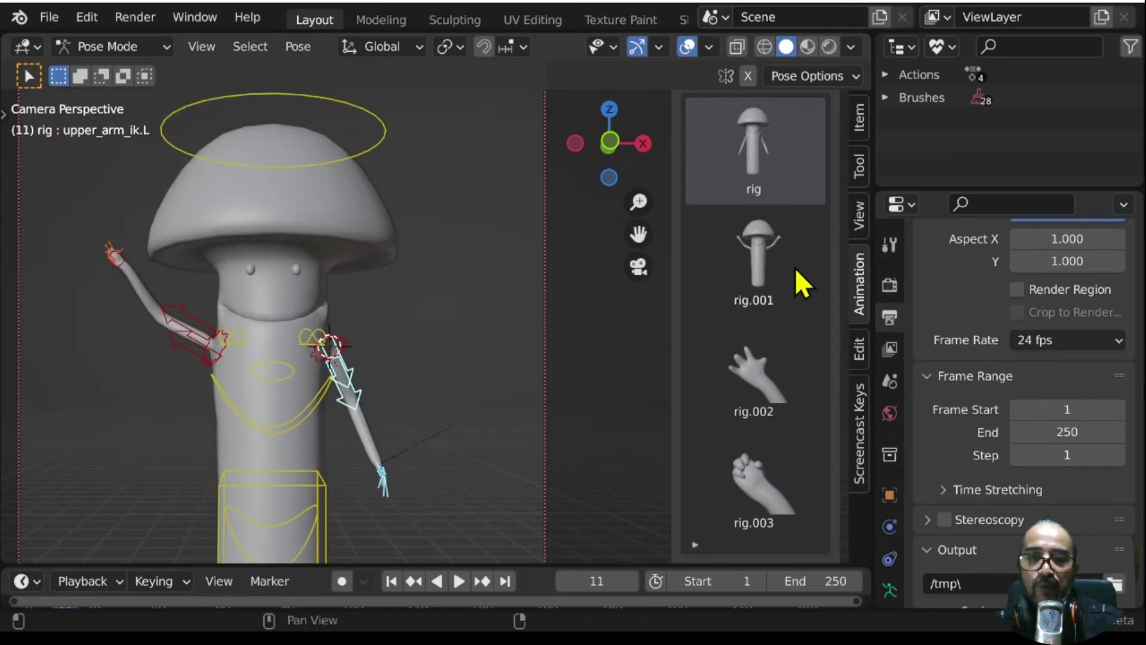
- Start a Blend Pose with rig.001 and cancel it, keeping the current pose
right_click(736, 241)
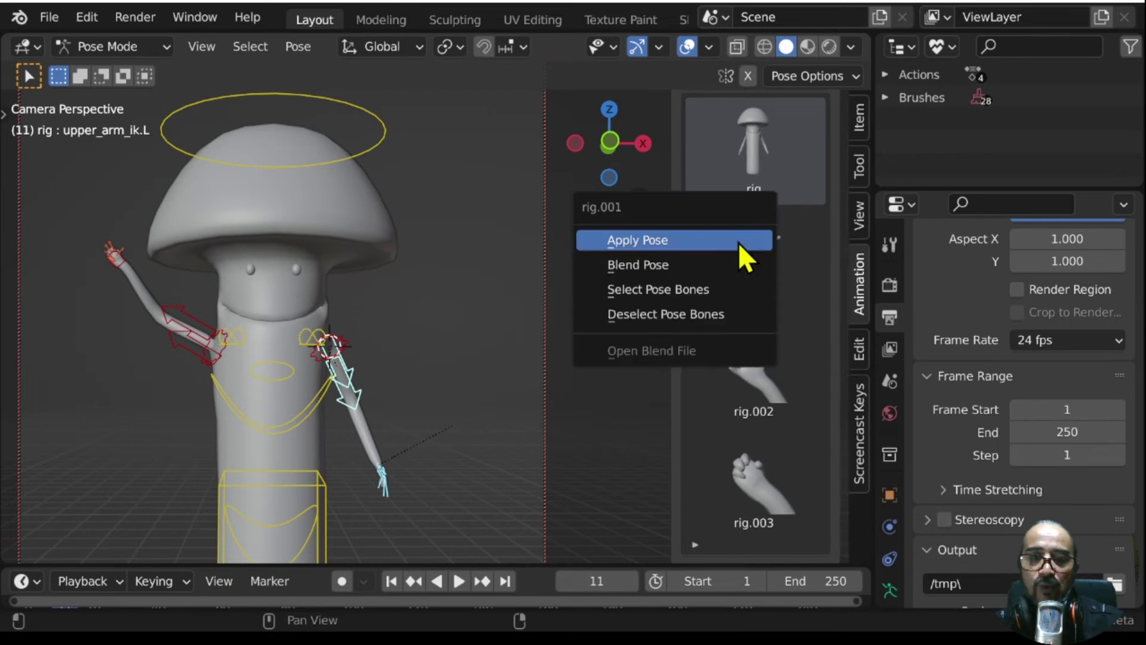
click(639, 264)
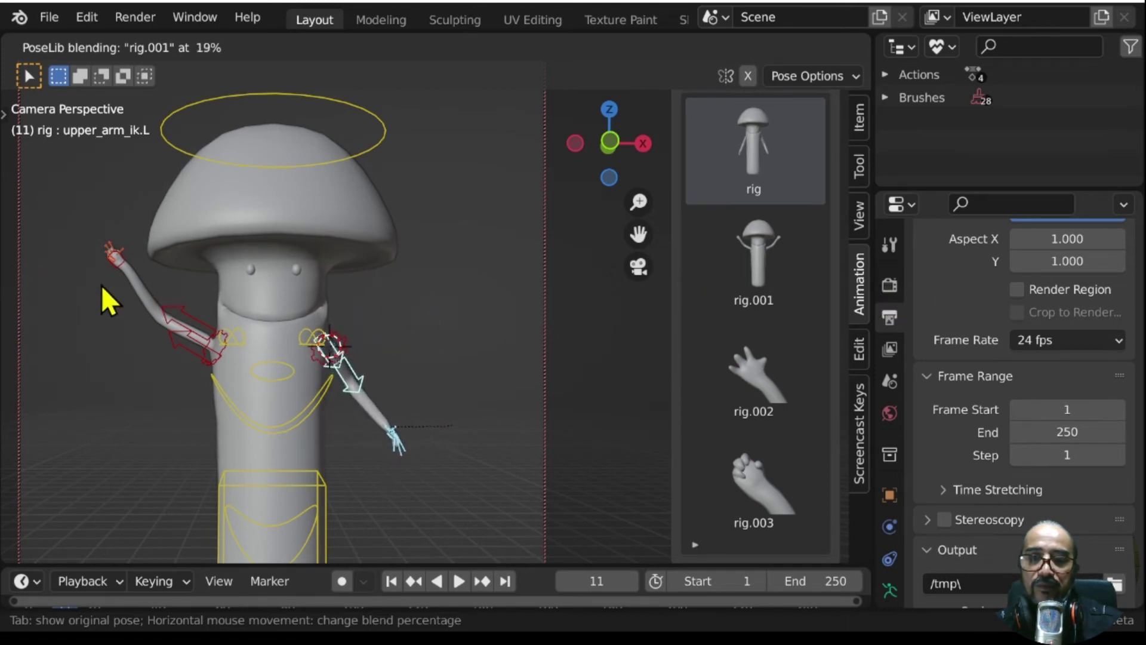
click(37, 281)
- Enlarge the timeline to show frames 0–240 with the playhead at frame 0
scroll(311, 356, down, 3)
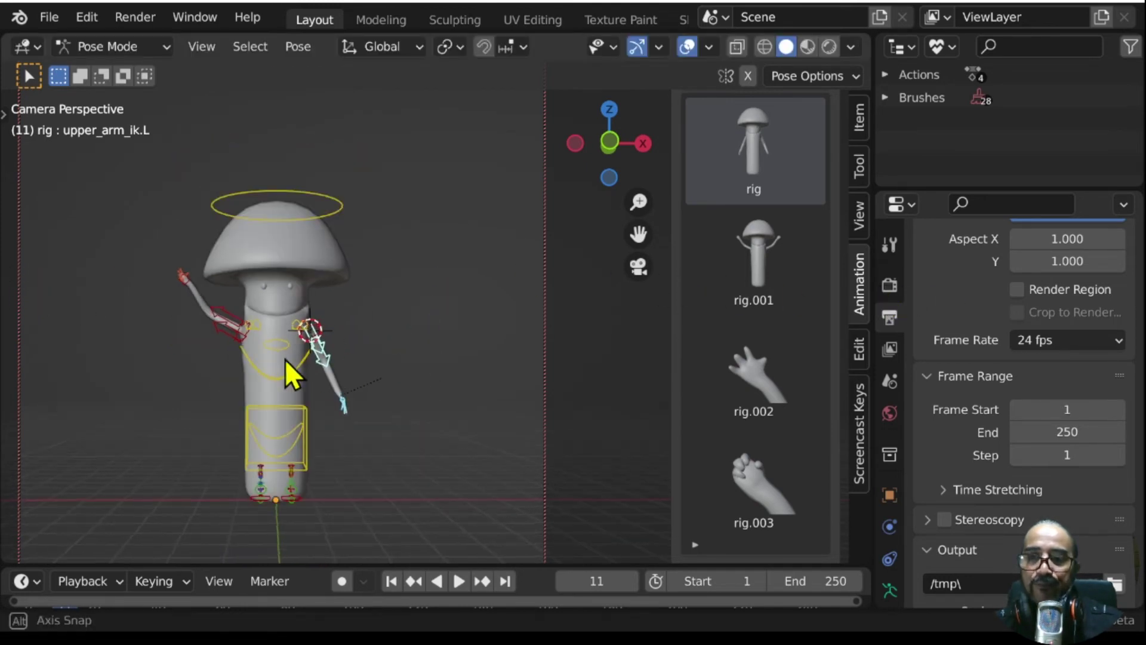
scroll(285, 363, down, 2)
scroll(463, 425, up, 1)
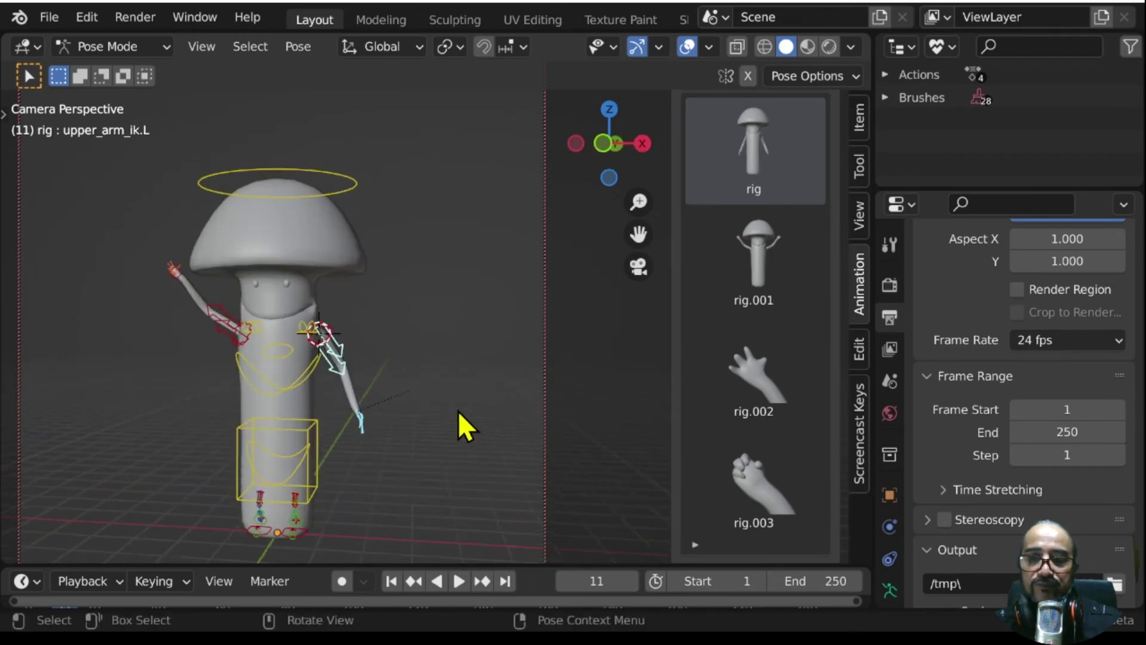
scroll(463, 424, up, 2)
drag(445, 561, 450, 442)
key(Escape)
- Enable auto-keying and key the rig.001 pose's location and rotation at frame 0
scroll(179, 340, down, 2)
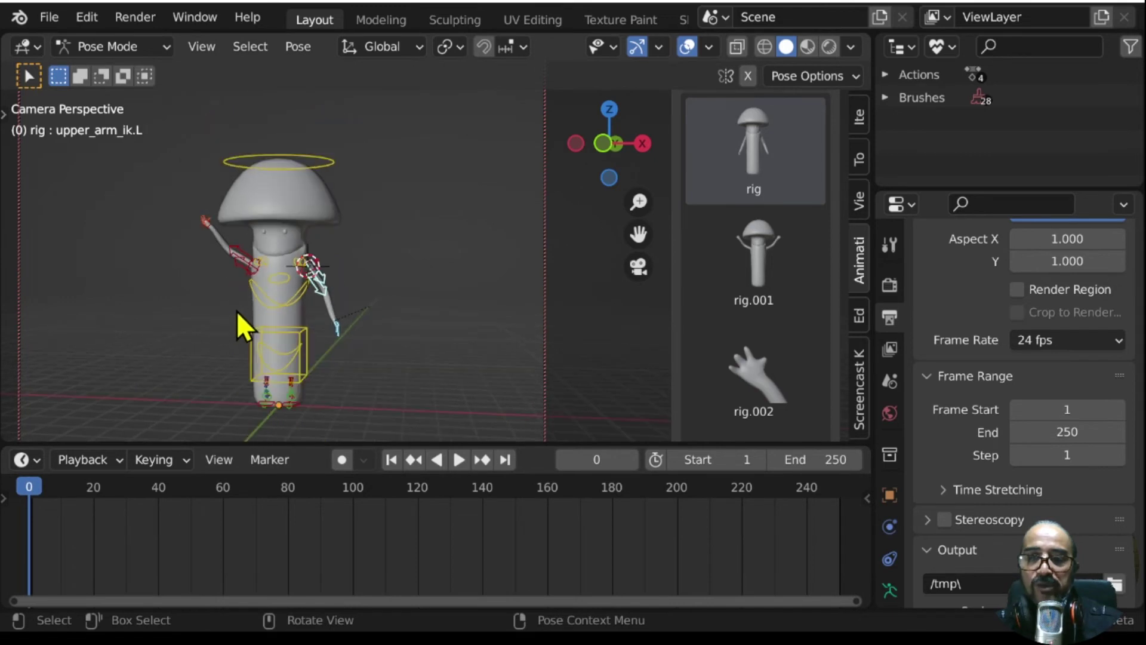
scroll(236, 310, down, 1)
key(a)
key(alt+a)
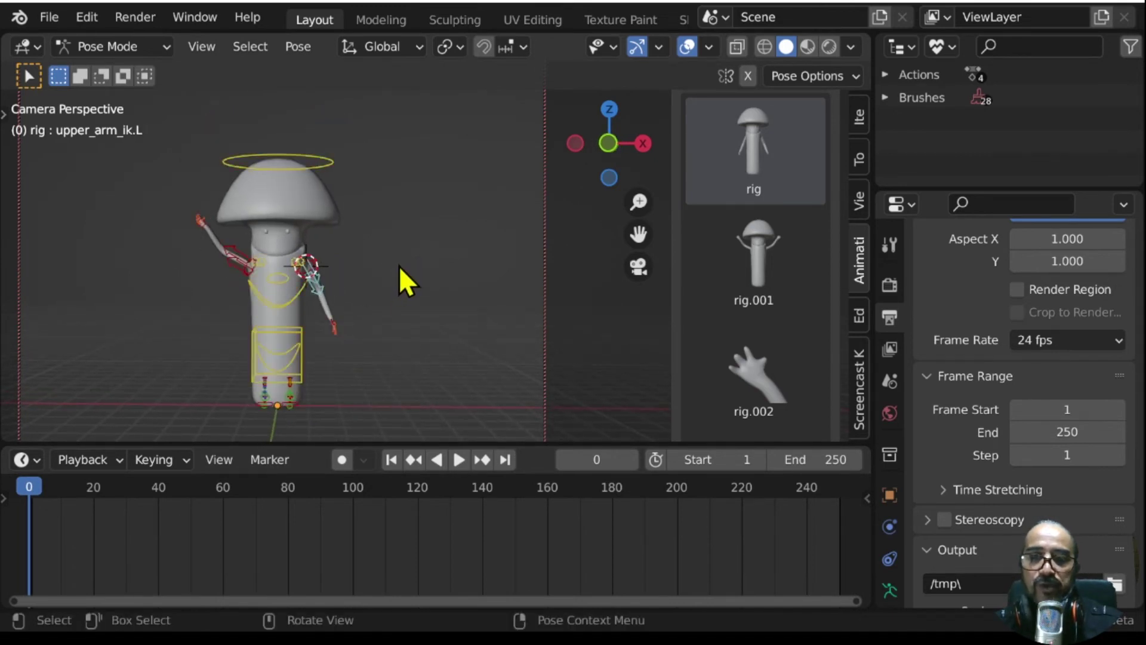
double_click(748, 250)
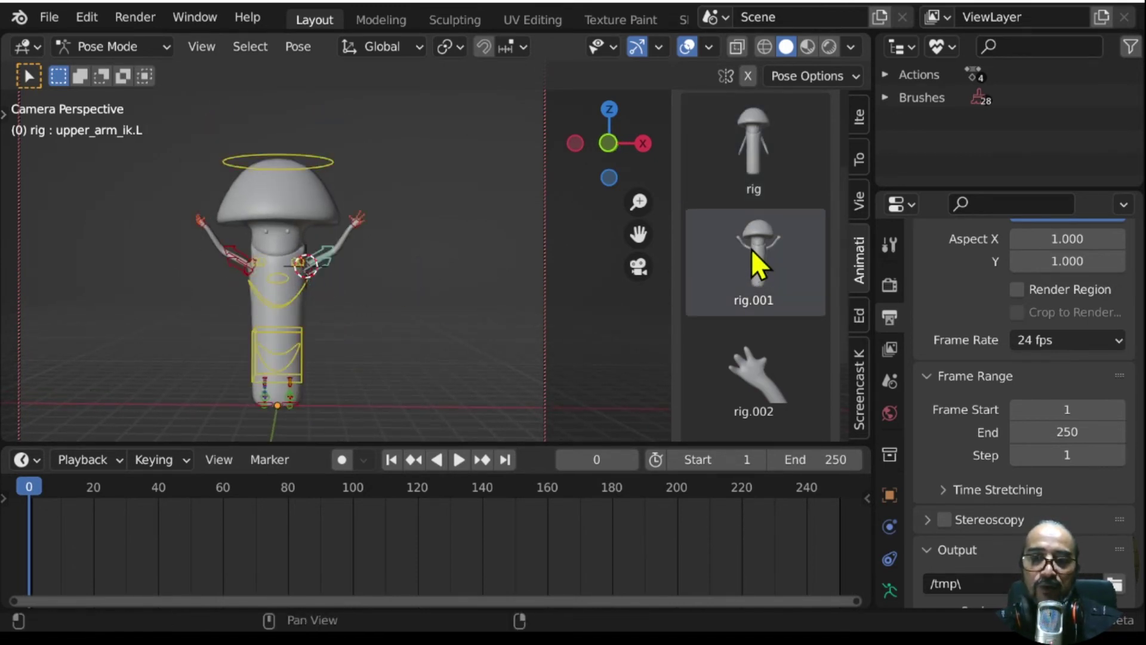
key(a)
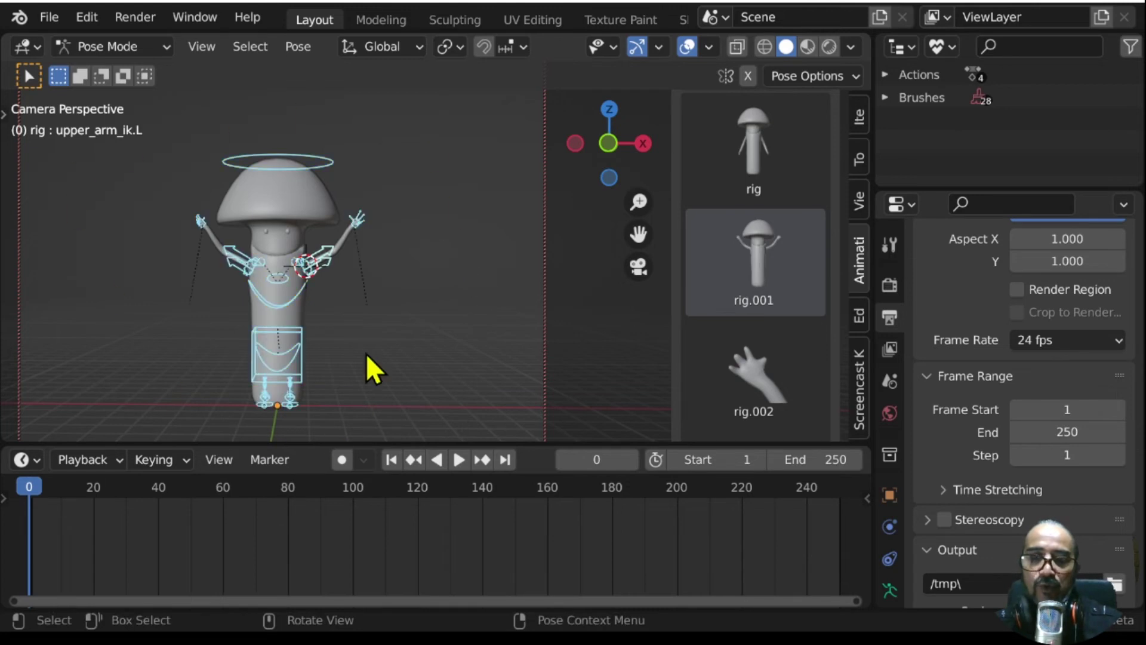
click(344, 459)
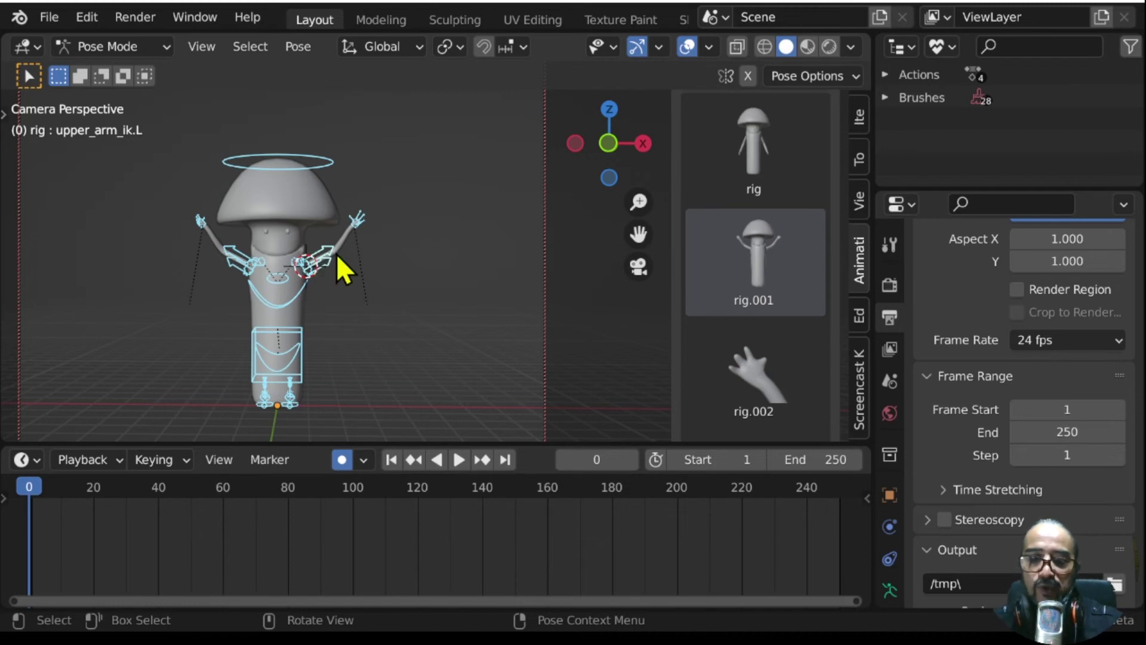
key(i)
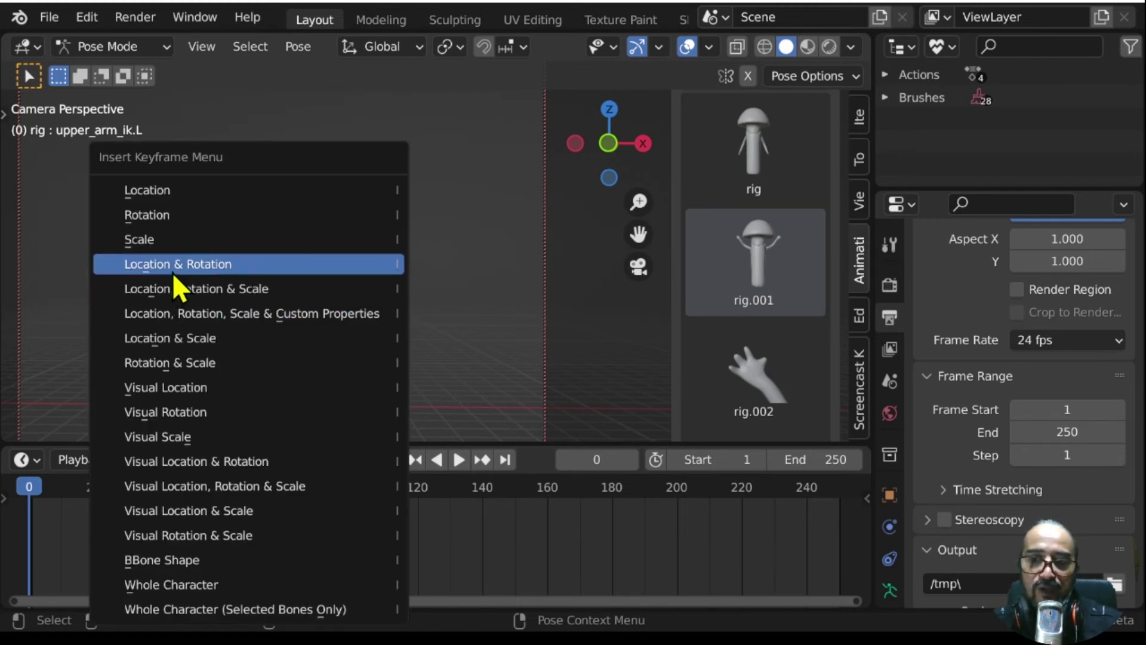
click(185, 265)
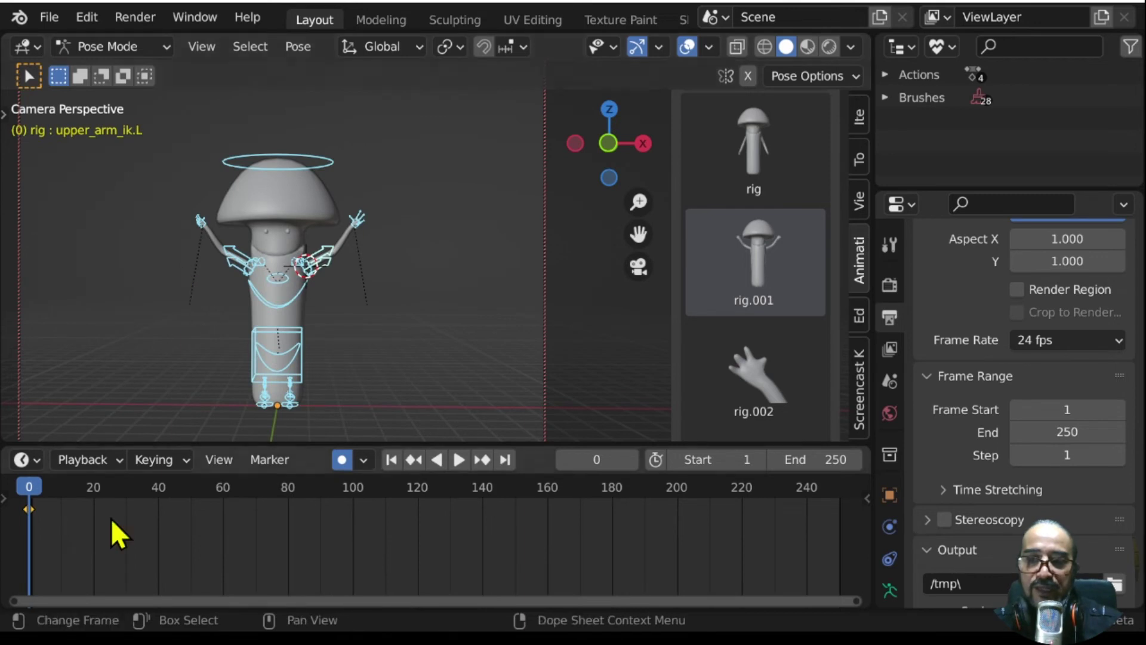
- Key the arms-down rig pose at frame 20 and rig.001 at frame 40
key(space)
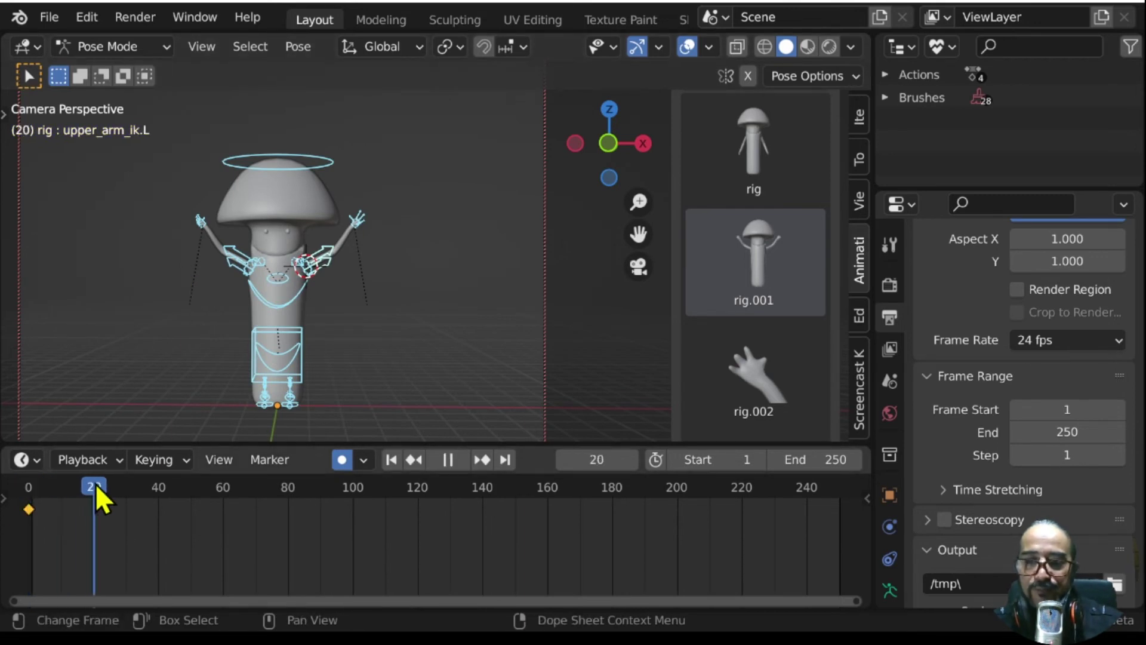
key(space)
double_click(750, 143)
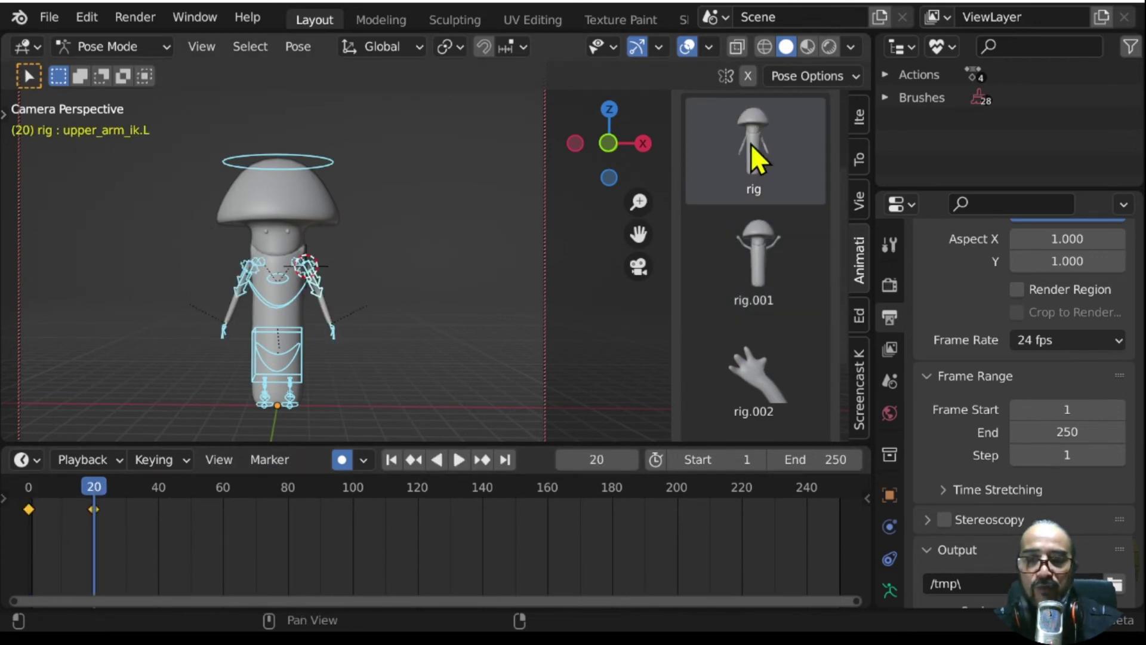
mouse_move(84, 488)
mouse_down()
mouse_move(29, 489)
mouse_move(157, 514)
mouse_up()
key(space)
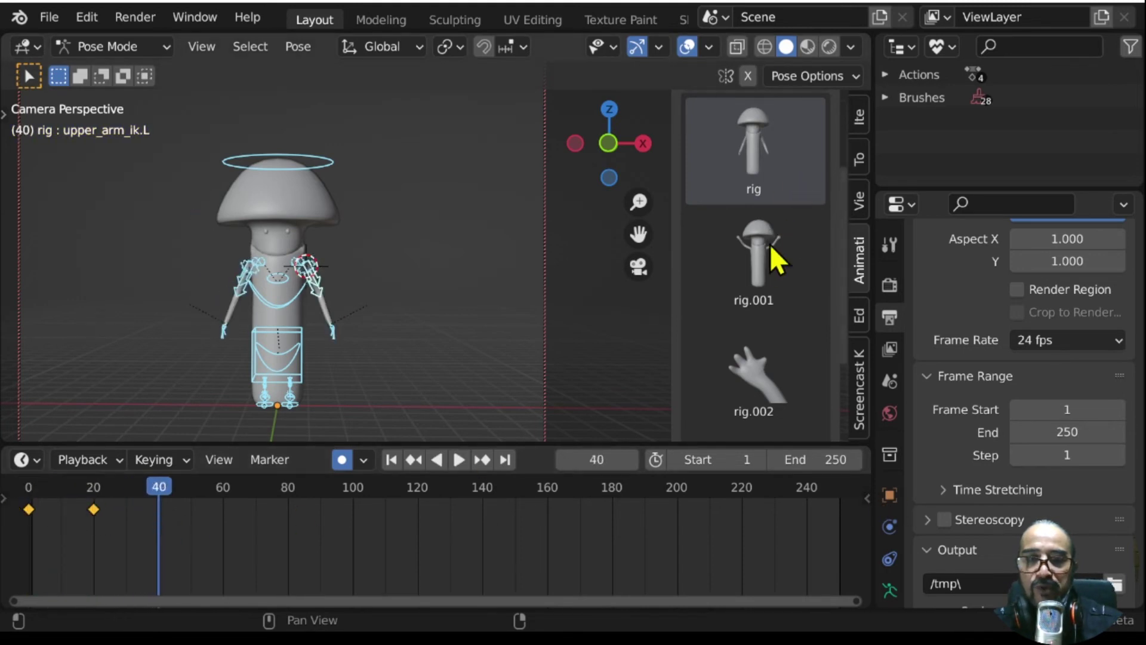
double_click(764, 250)
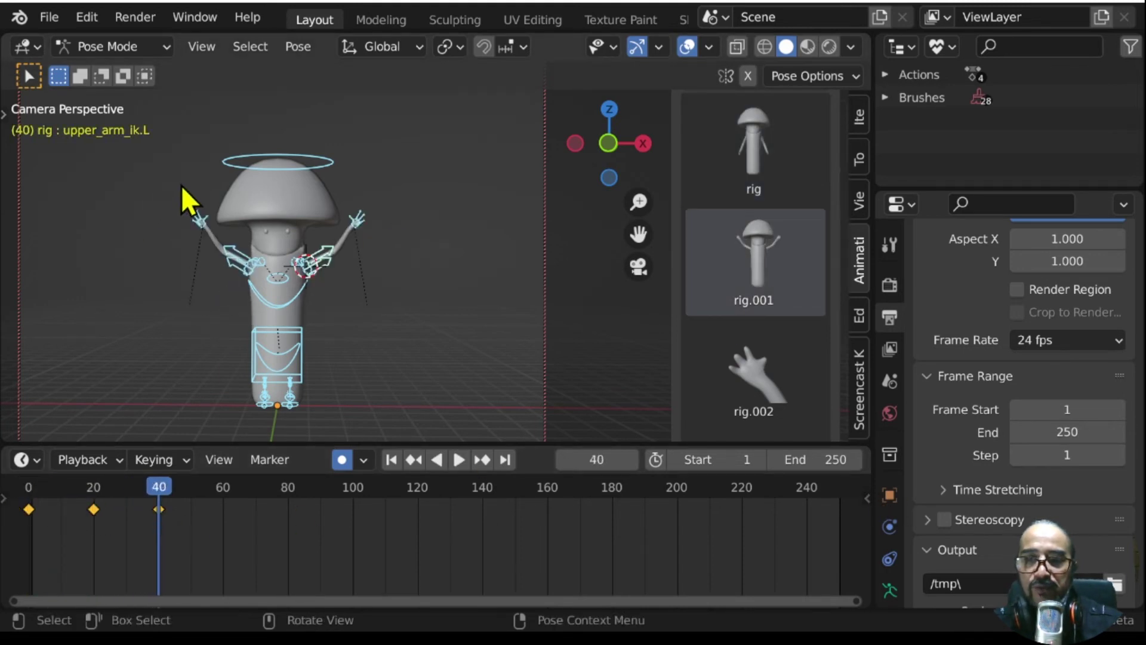
drag(174, 186, 215, 228)
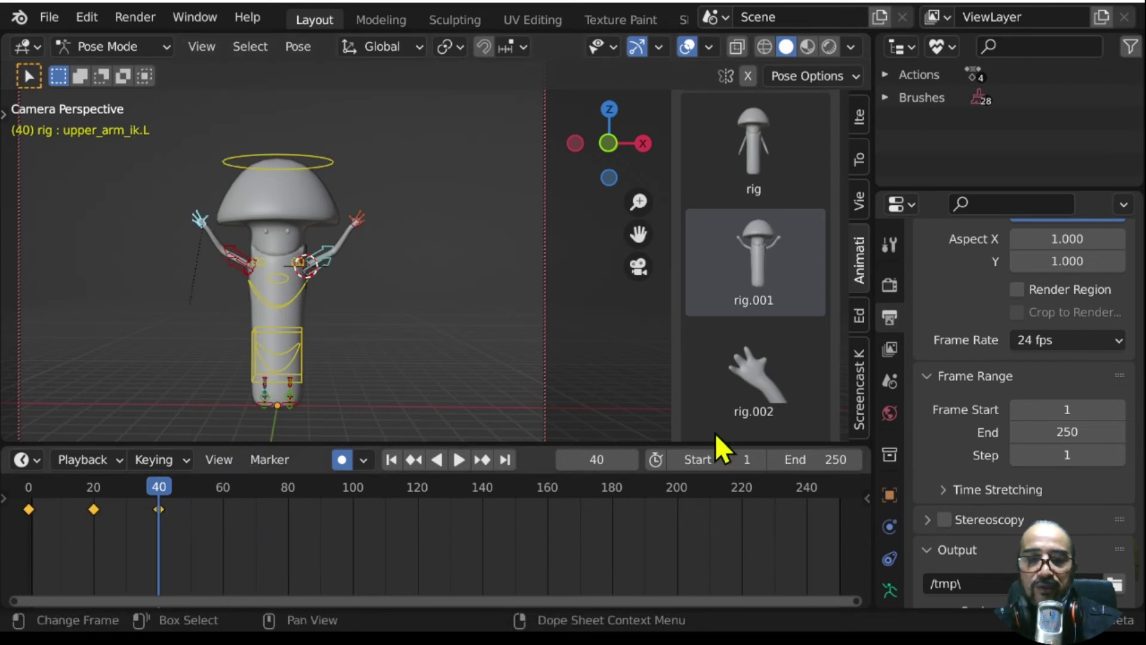
click(752, 376)
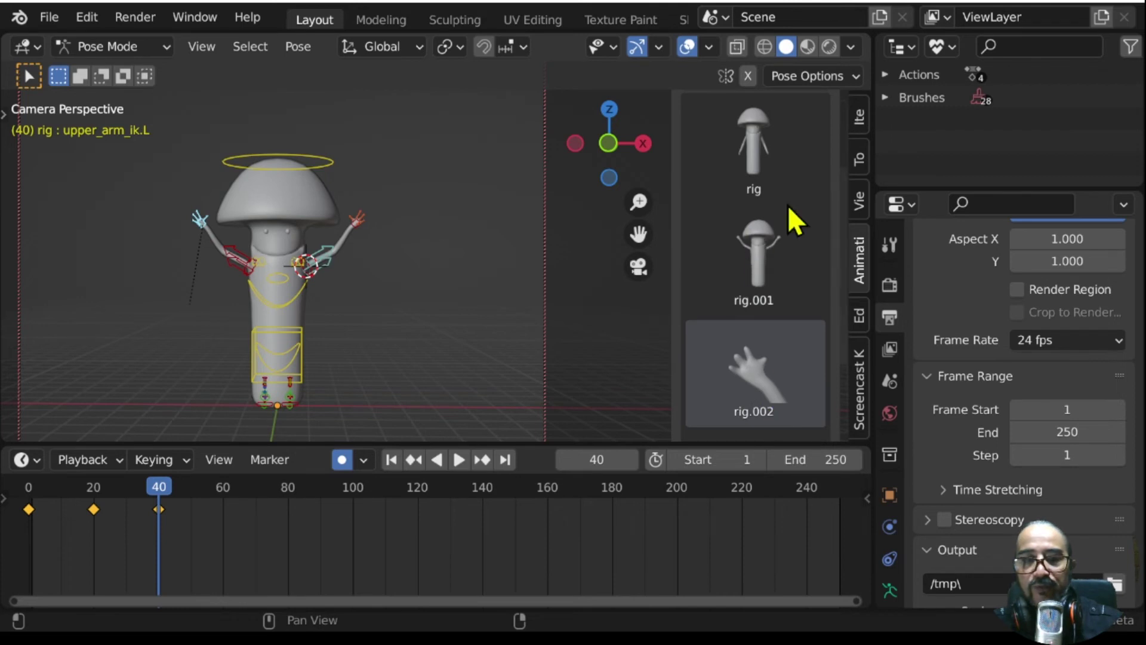
- Apply the rig.003 fist pose, then the rig.002 open-hand pose at frame 60
scroll(755, 382, down, 2)
scroll(757, 376, down, 1)
click(754, 354)
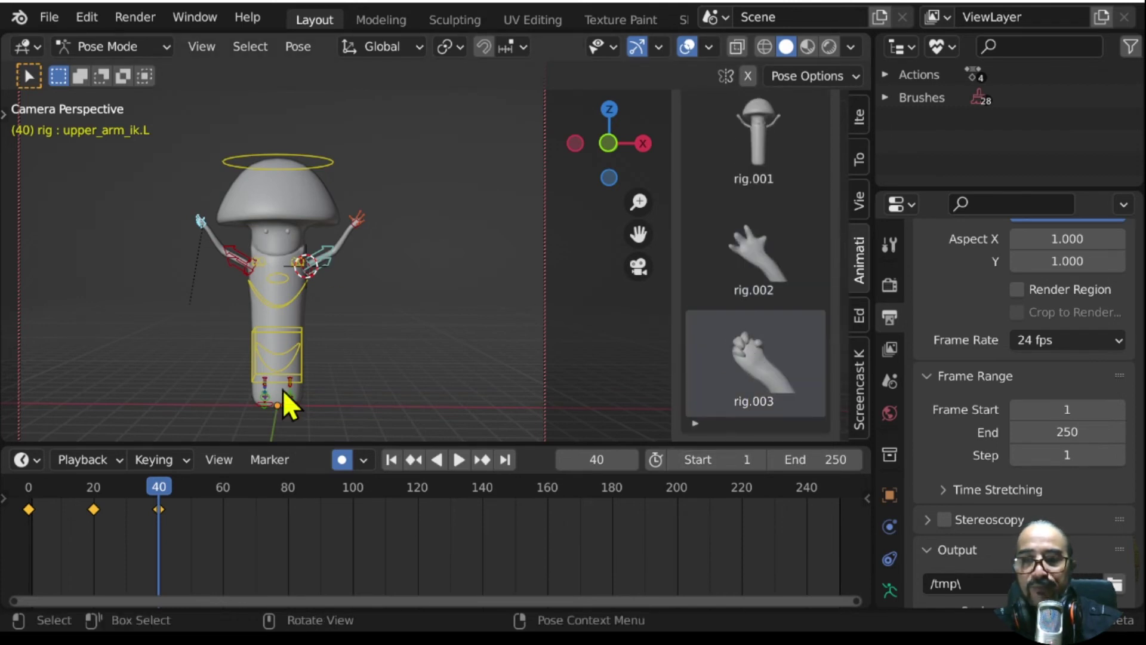
mouse_move(155, 485)
mouse_down()
mouse_move(56, 495)
mouse_move(140, 514)
mouse_move(225, 507)
mouse_up()
click(206, 129)
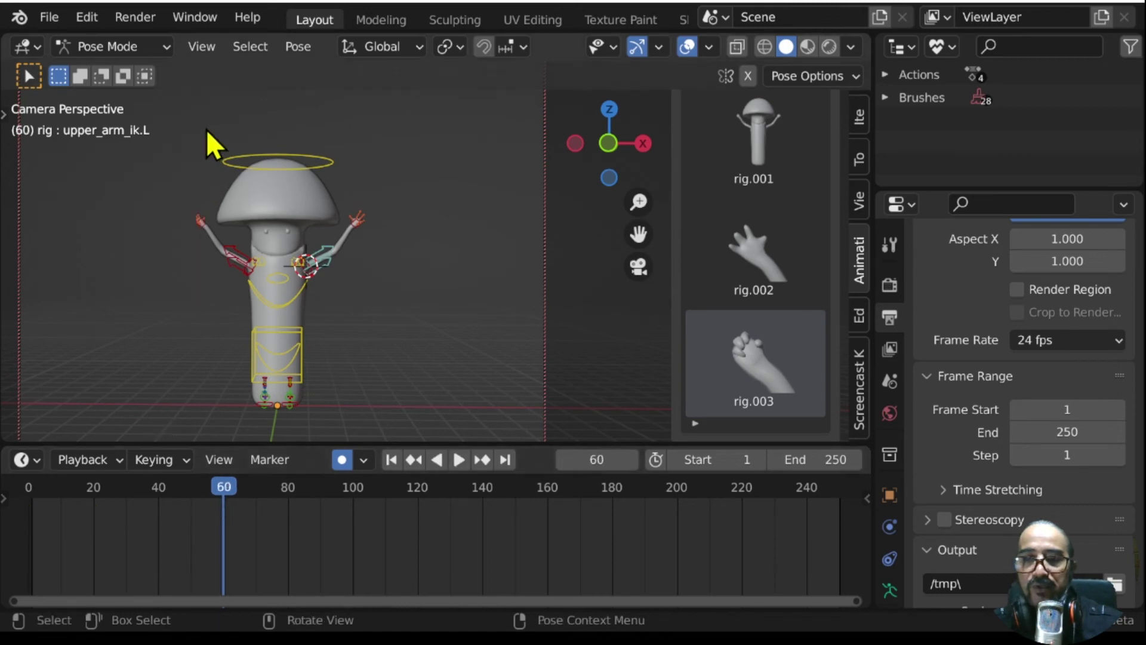
click(739, 252)
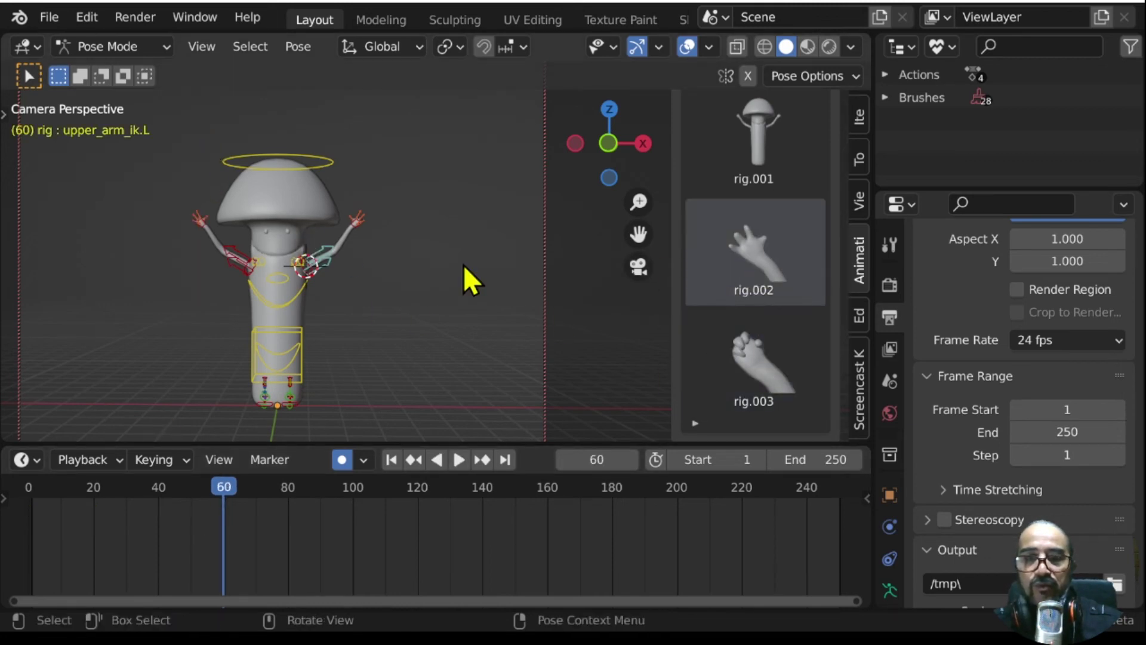
- Select both arms' IK controls and key the rig.001 pose at frame 80
drag(173, 188, 214, 238)
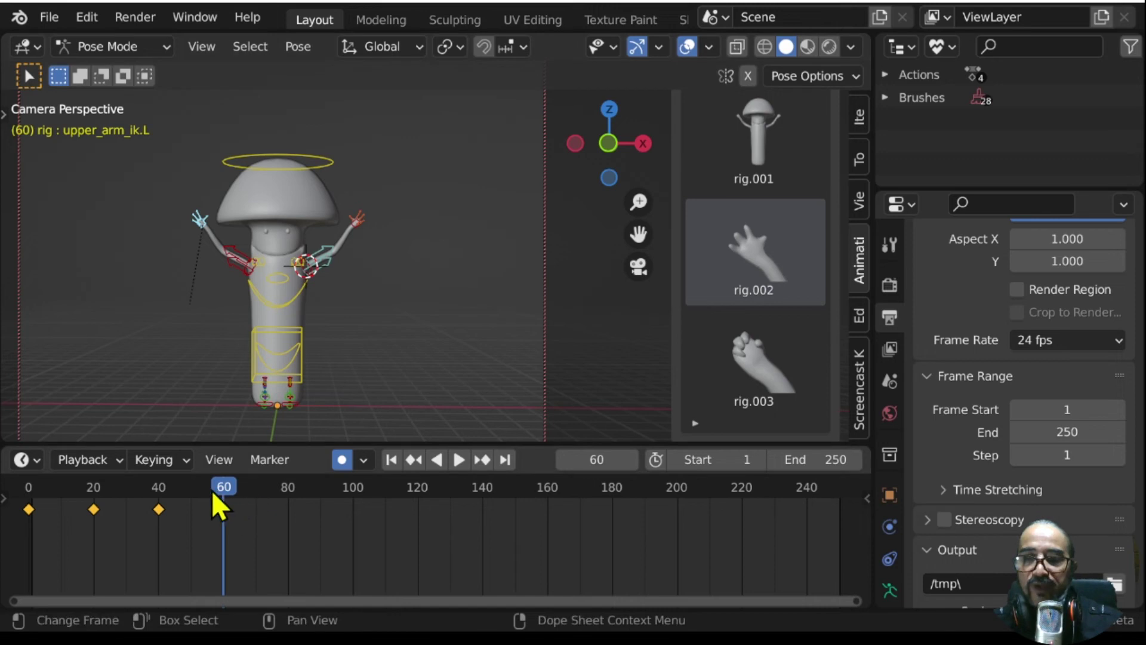
mouse_move(211, 490)
mouse_down()
mouse_move(72, 512)
mouse_move(289, 514)
mouse_up()
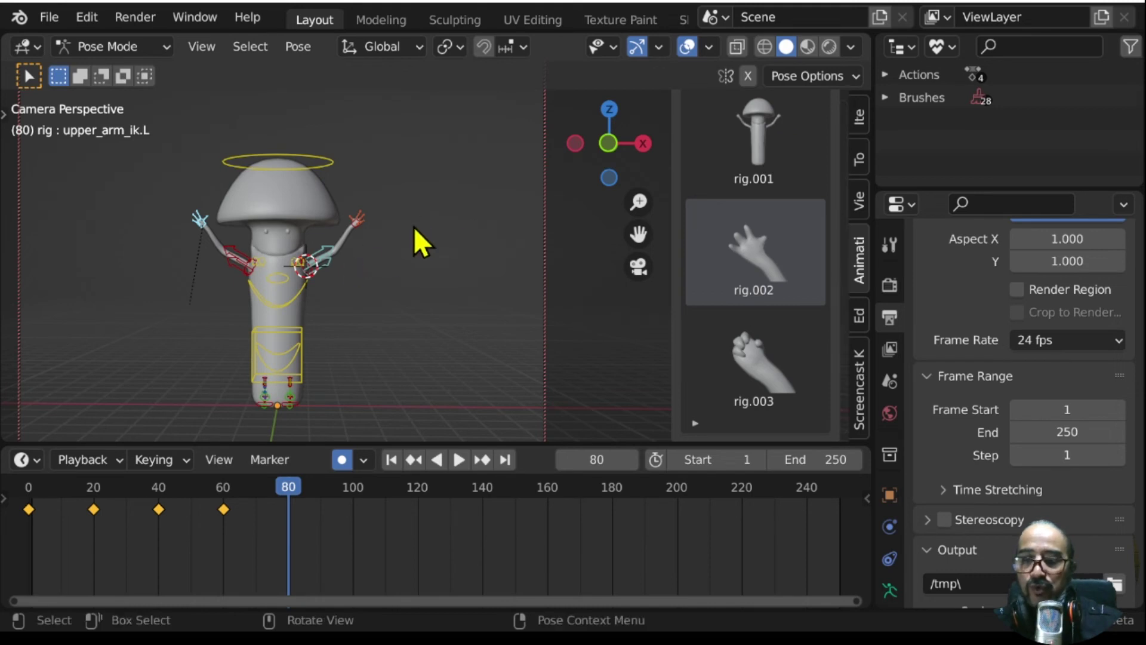
drag(402, 173, 331, 272)
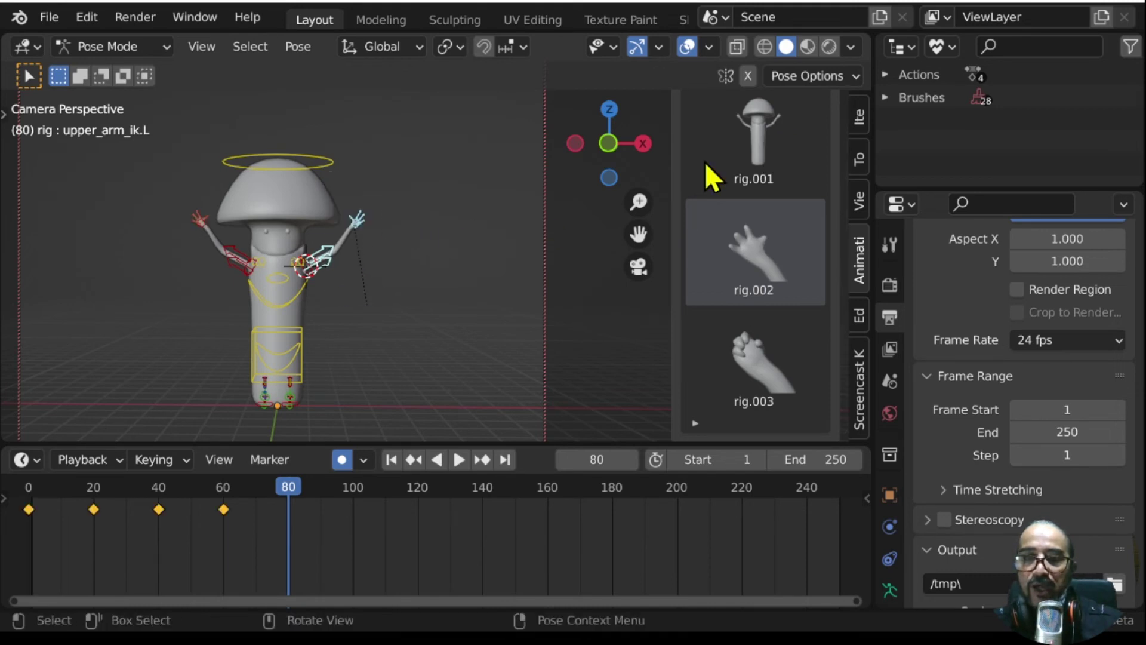
click(745, 137)
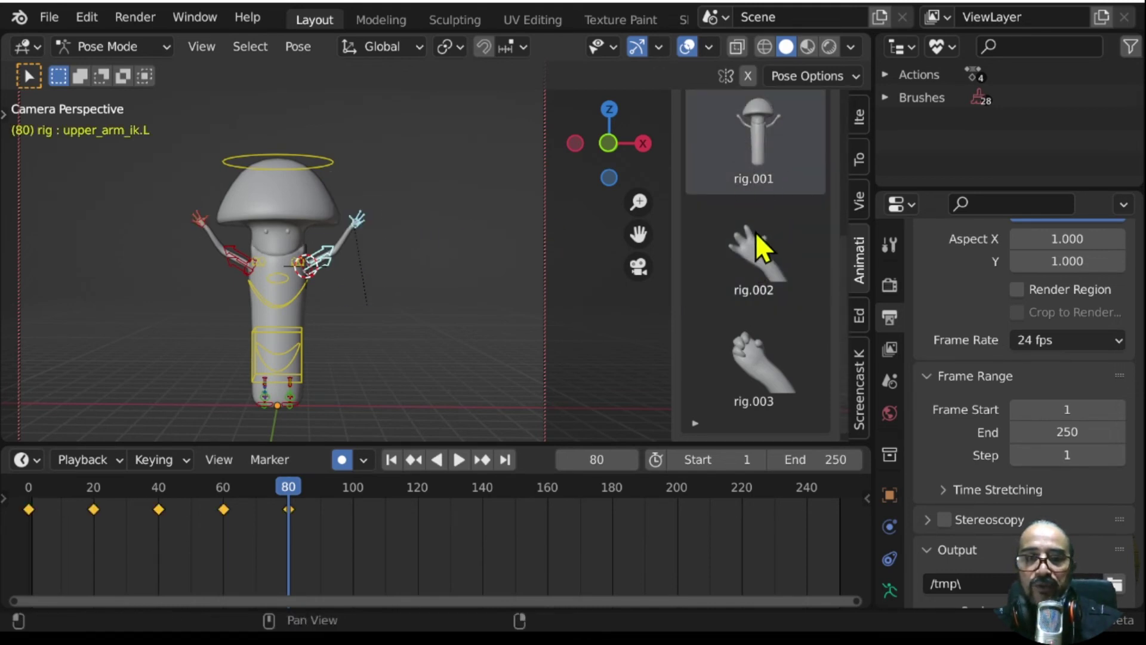
- Lower one arm with the rig rest pose, then select the raised arm at frame 100
scroll(754, 232, up, 5)
click(757, 147)
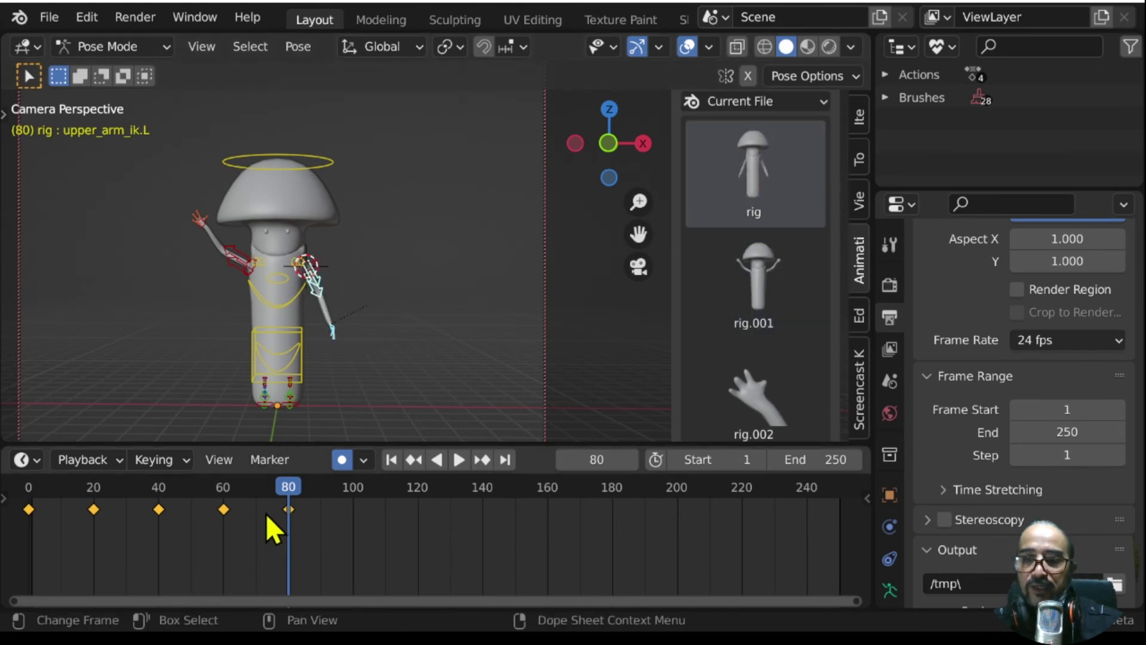
drag(21, 486, 291, 494)
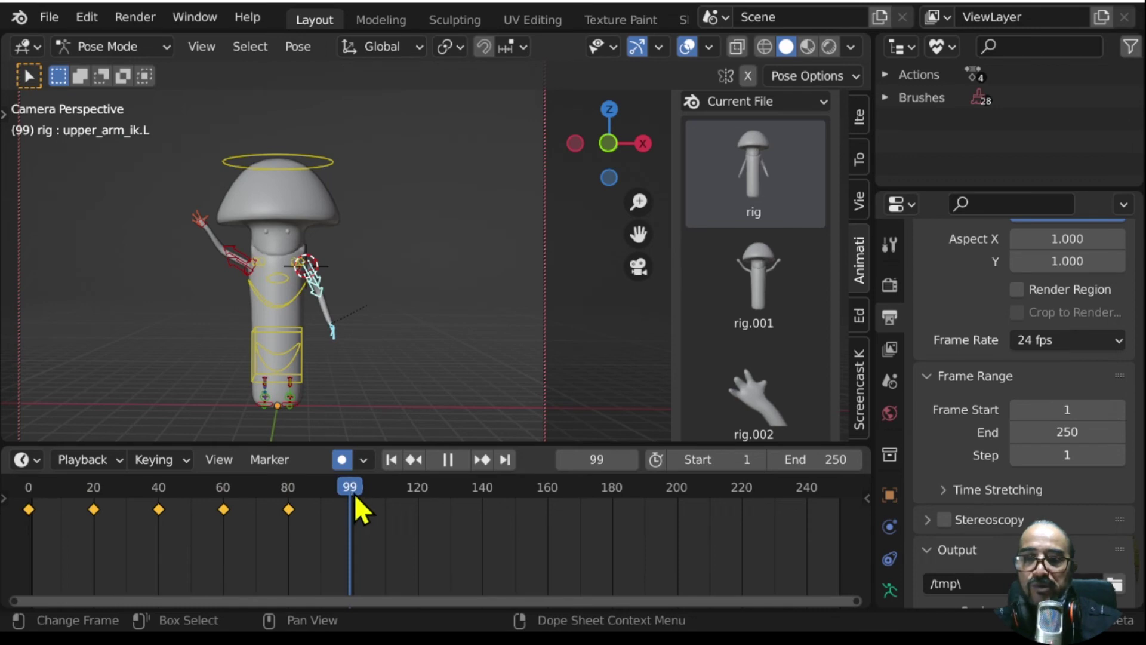
drag(353, 493, 354, 493)
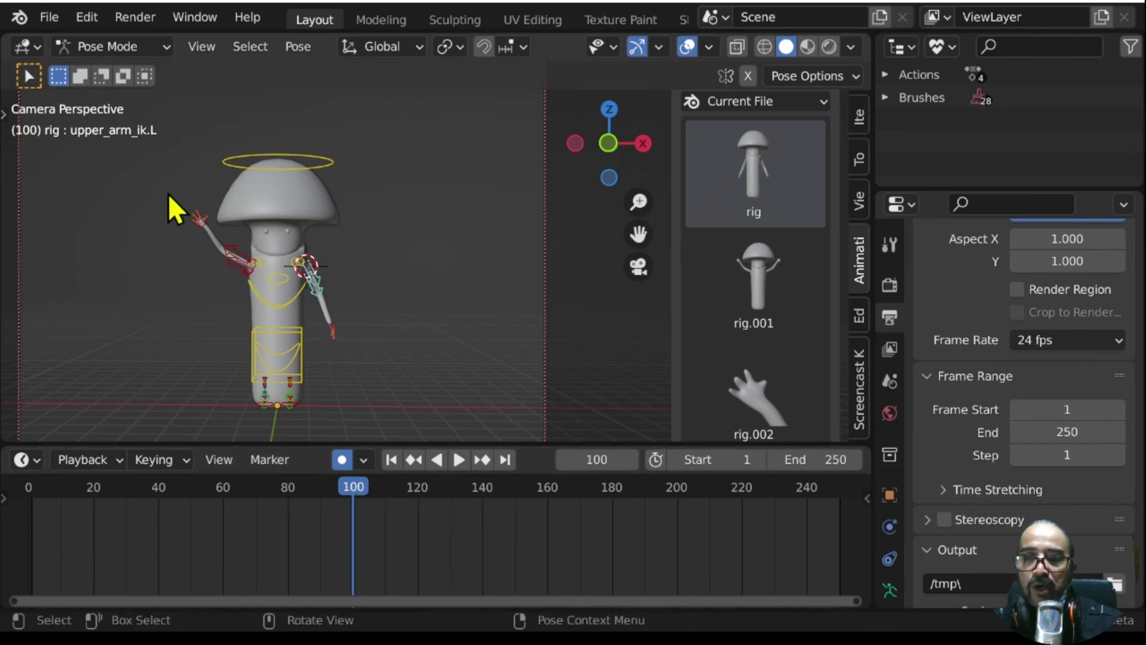
drag(167, 193, 253, 277)
- Lower the remaining arm with the rig pose, deselect, rewind to frame 0 and select the head bone
click(756, 147)
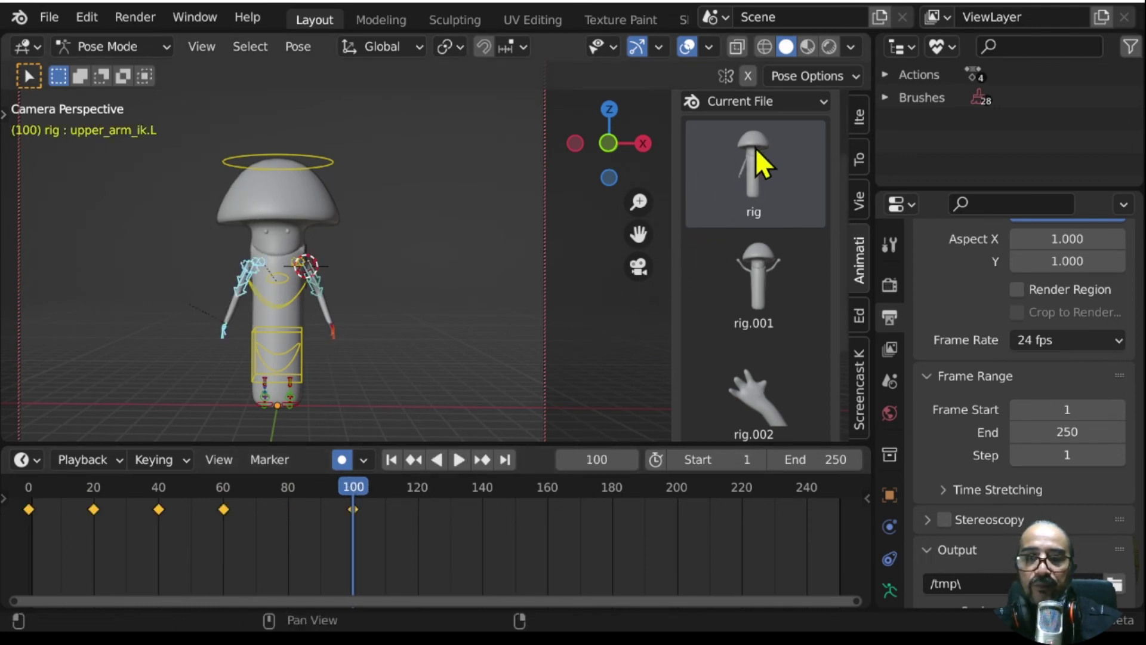
click(346, 394)
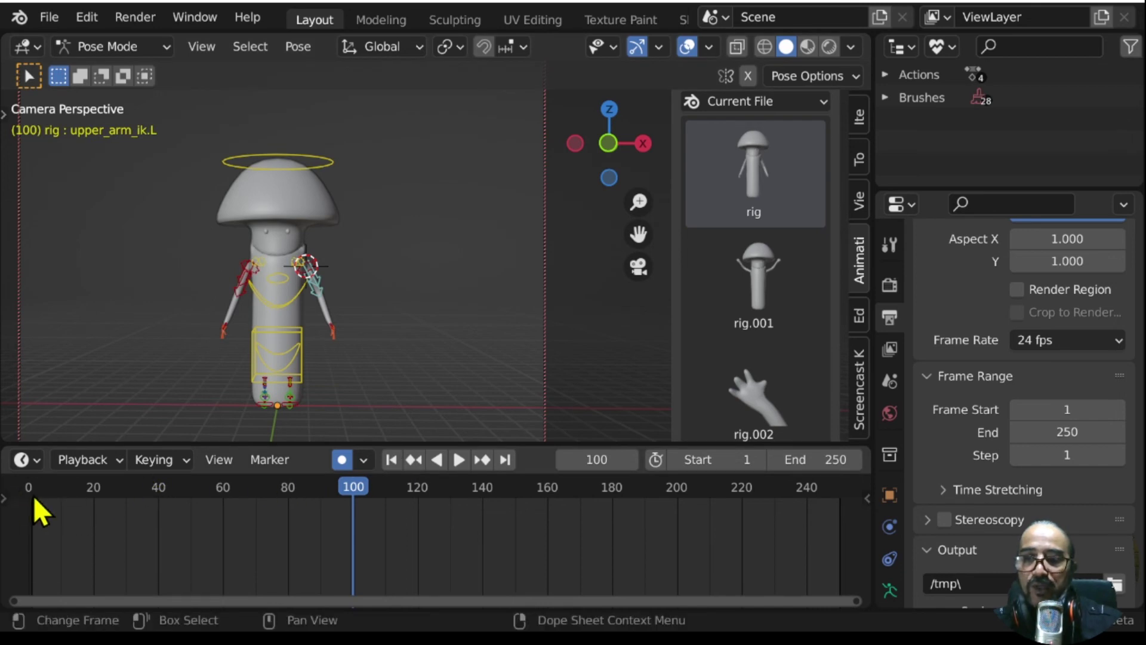
mouse_move(34, 494)
mouse_down()
mouse_move(363, 507)
mouse_move(48, 507)
mouse_move(156, 519)
mouse_move(480, 525)
mouse_move(5, 538)
mouse_up()
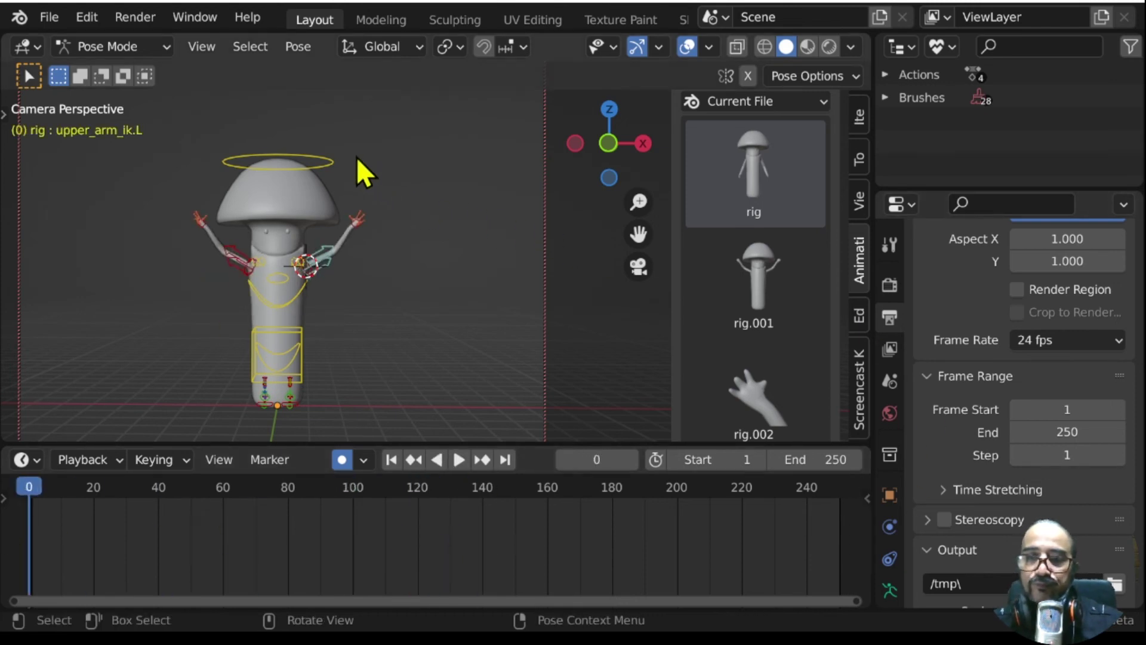
click(334, 160)
- Trackball-rotate the head and key it at frames 54 and 72
drag(29, 496, 204, 489)
key(r)
key(r)
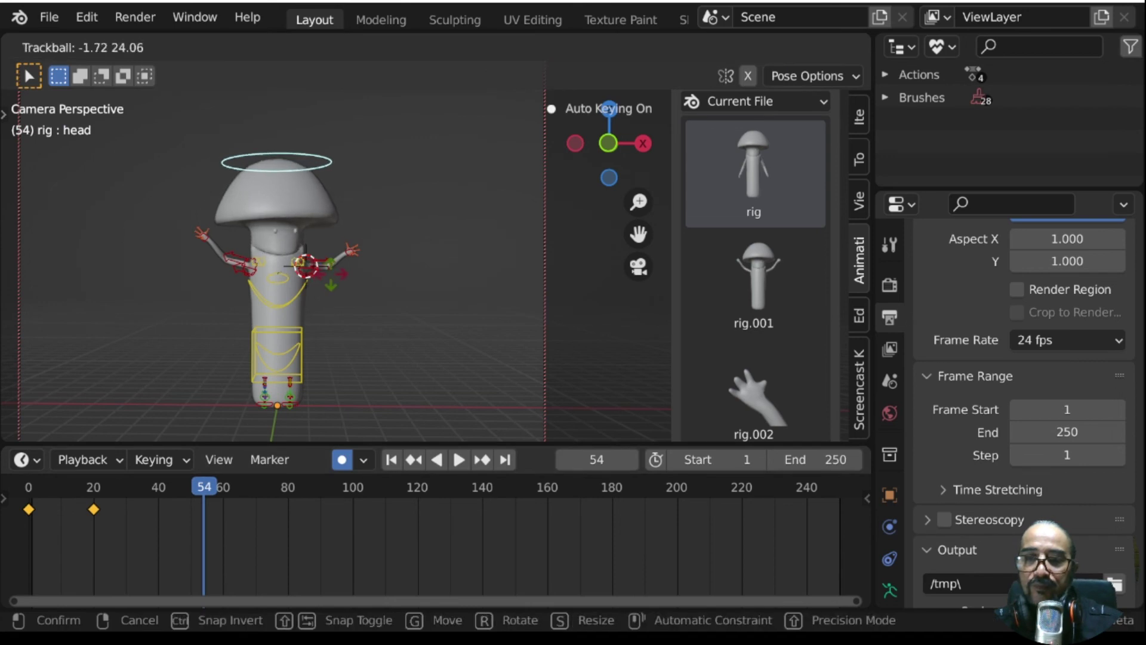
key(Return)
drag(201, 483, 264, 491)
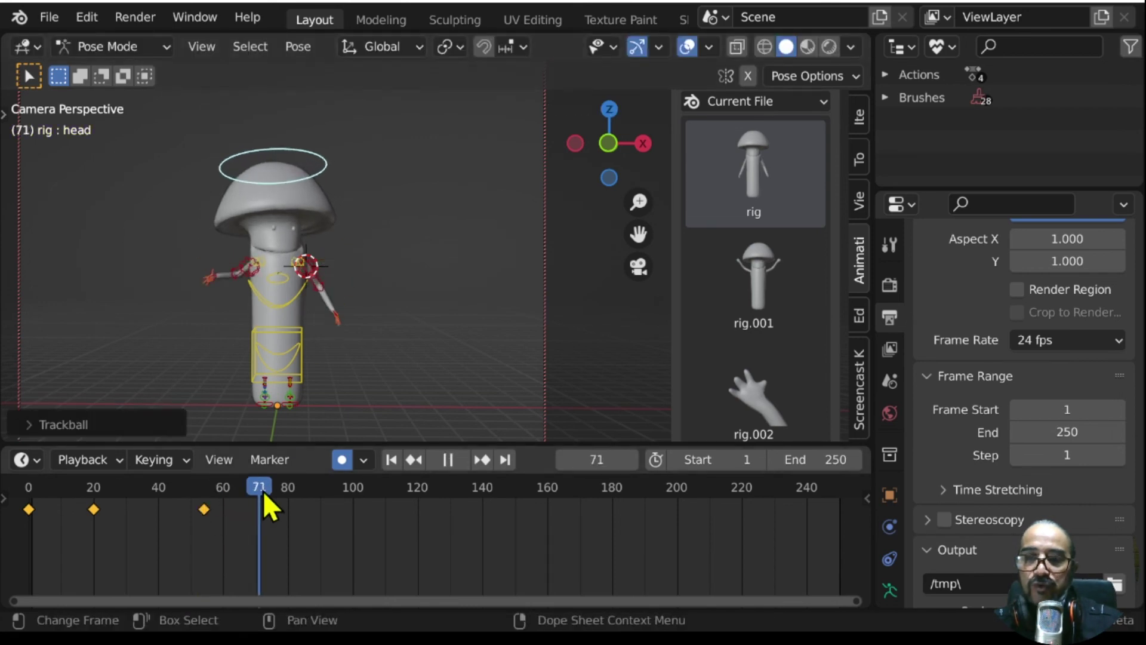
key(r)
key(r)
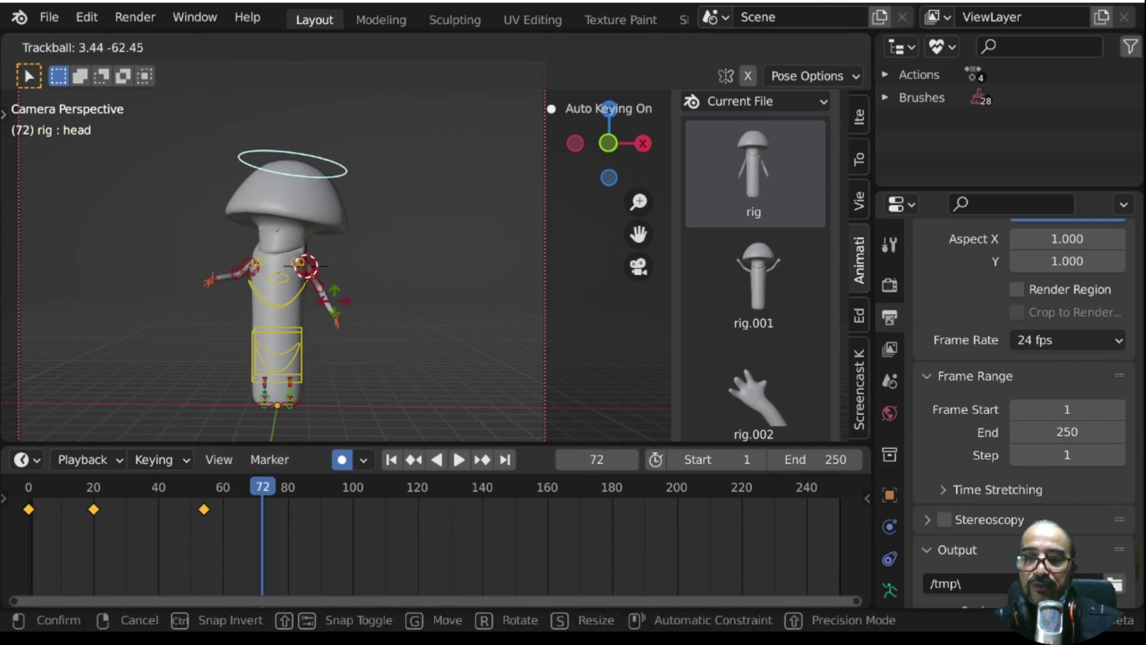
key(Return)
- Reset the head with the rig pose at frame 96 and play from the start
drag(262, 488, 330, 487)
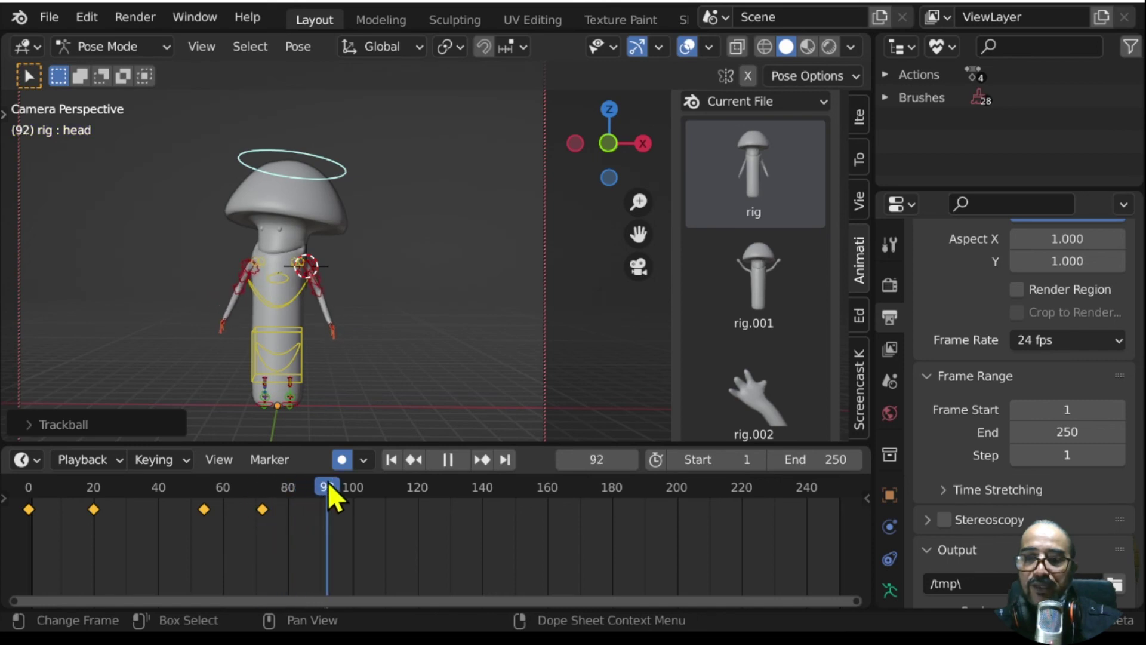
key(space)
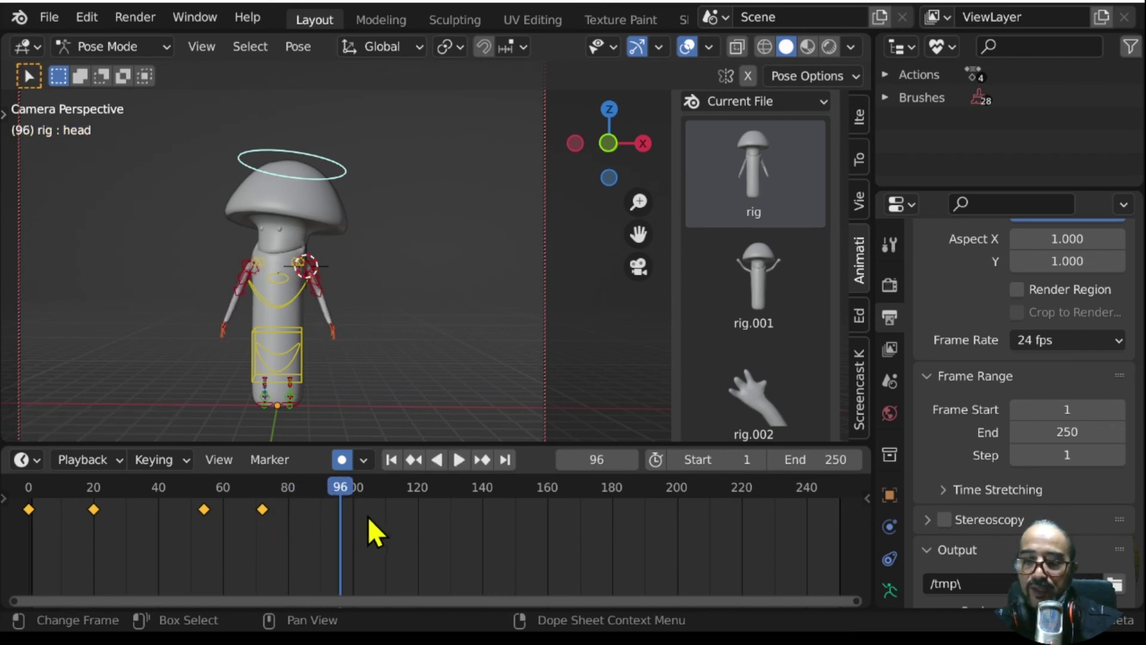
double_click(754, 156)
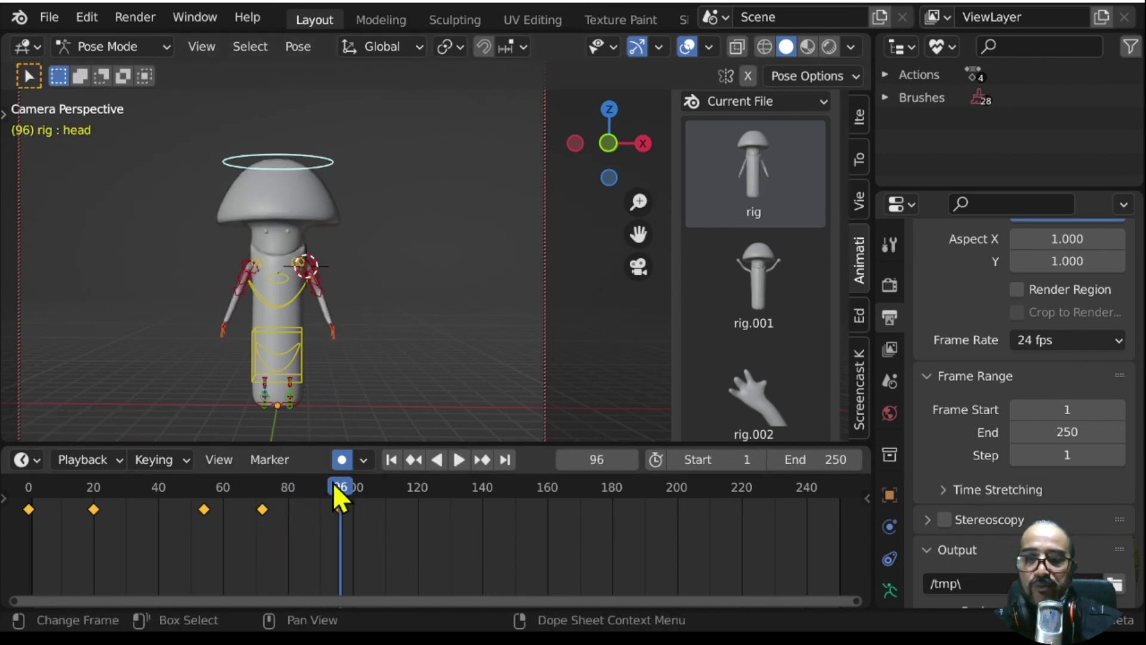
drag(332, 482, 28, 487)
key(space)
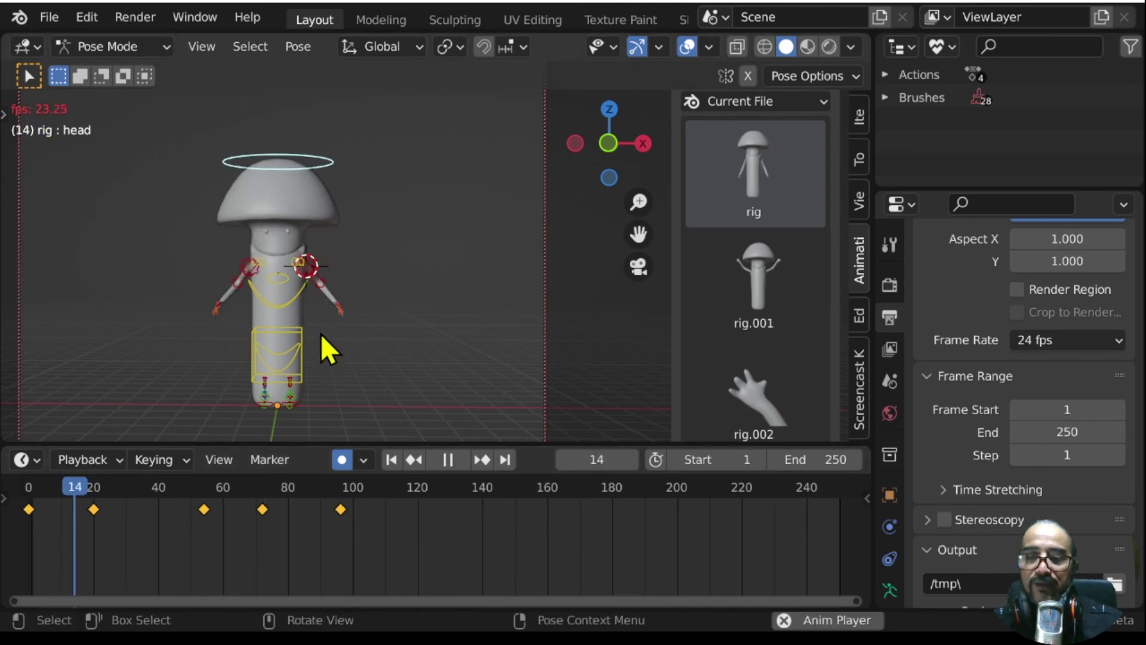
- Change the scene End frame from 250 to 100 while orbiting the playing animation
mouse_move(297, 352)
middle_down()
mouse_move(424, 351)
mouse_move(249, 358)
middle_up()
scroll(280, 352, up, 5)
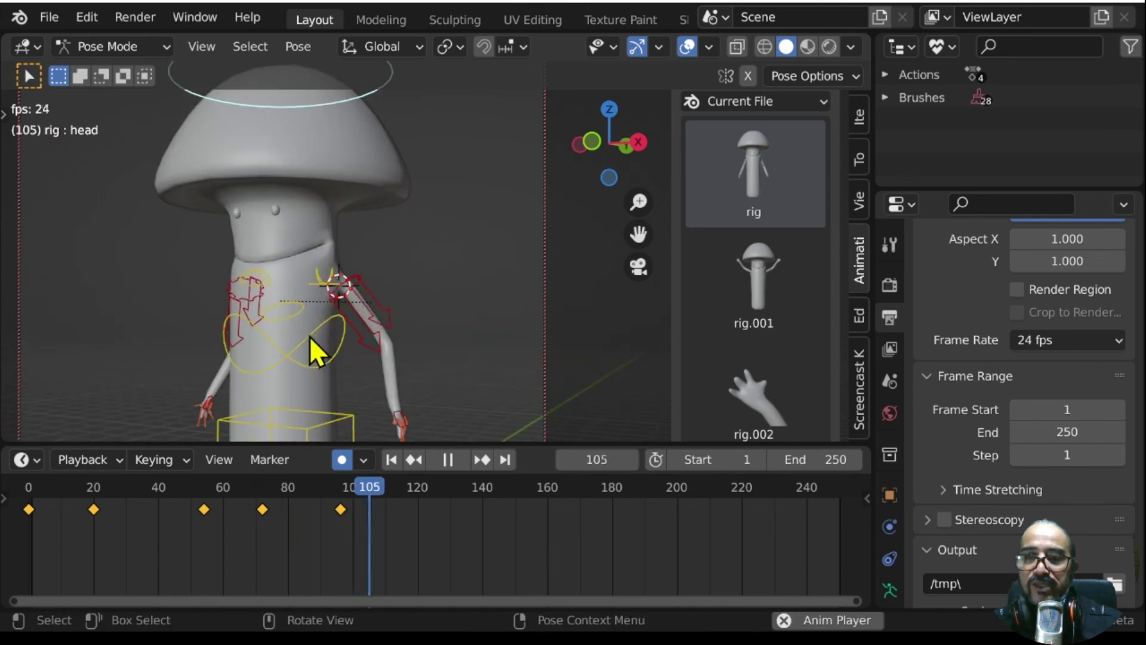
middle_drag(317, 351, 394, 462)
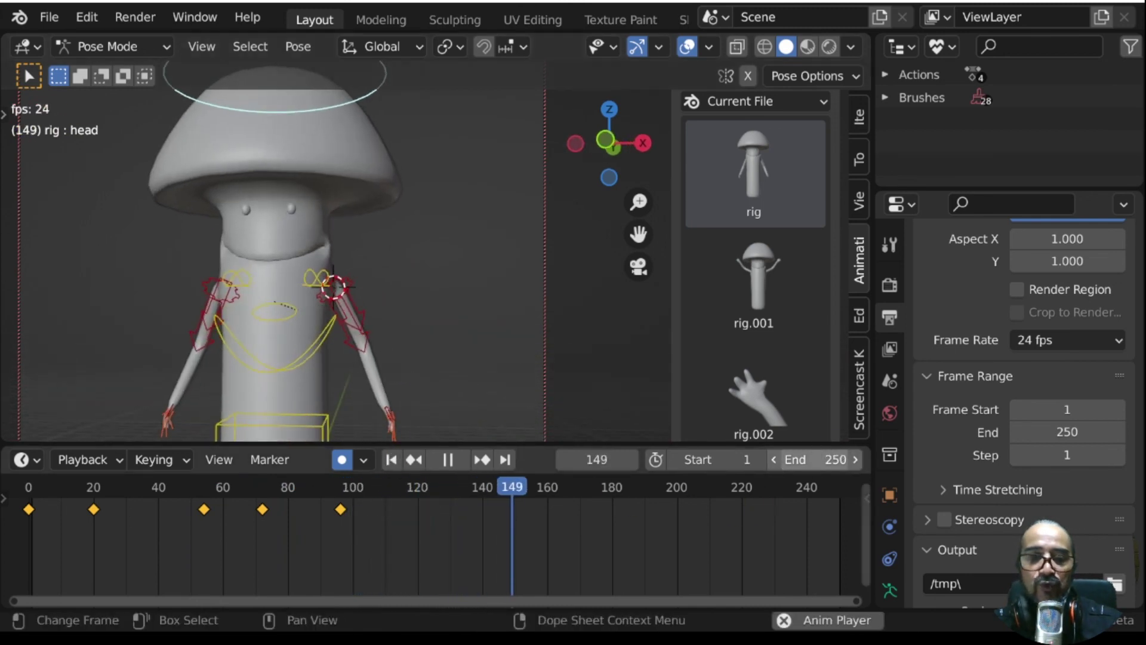
click(829, 457)
text(100)
key(Return)
scroll(597, 358, down, 3)
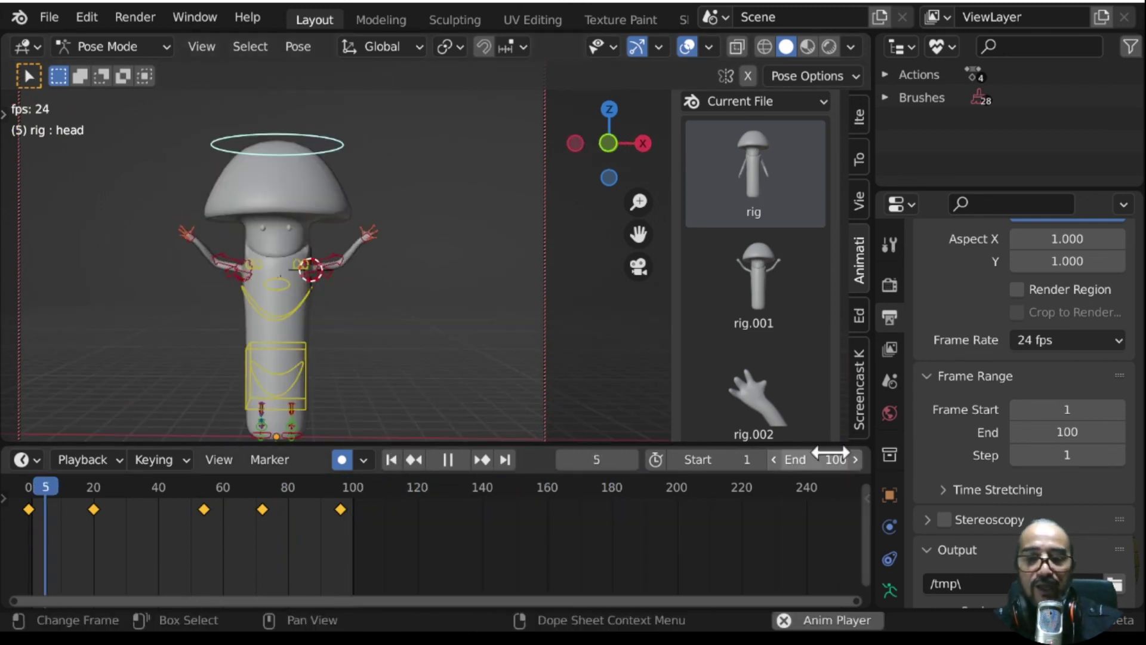
middle_drag(366, 302, 241, 306)
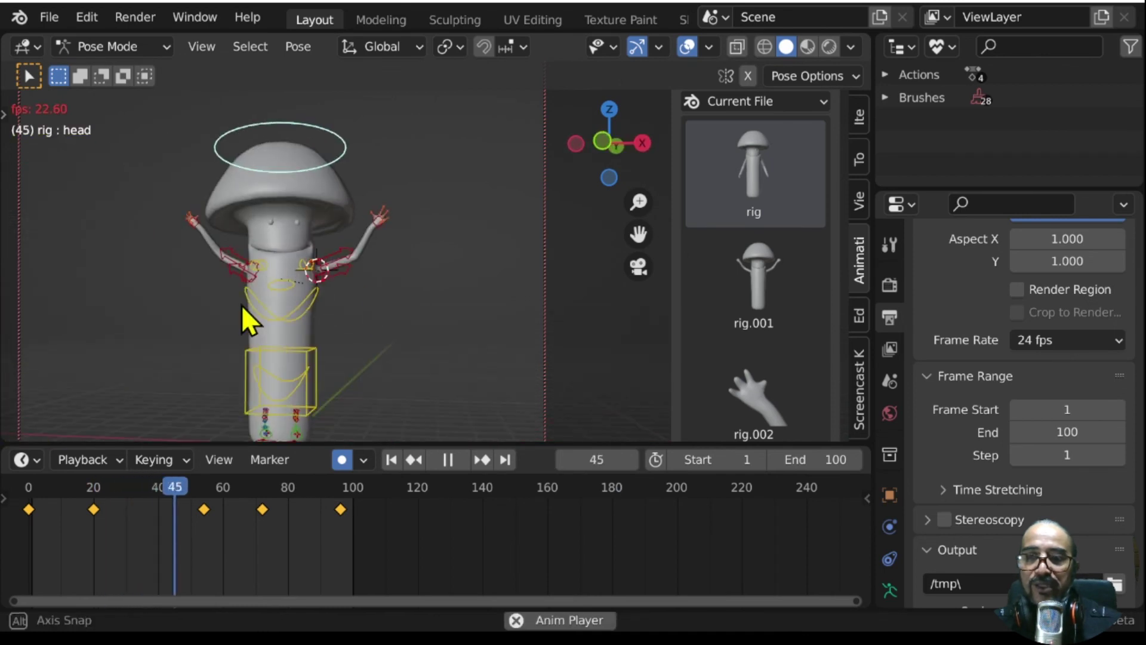
scroll(439, 374, up, 3)
scroll(449, 371, down, 3)
- Stop playback at frame 82 and return to the camera view
key(space)
key(KP_0)
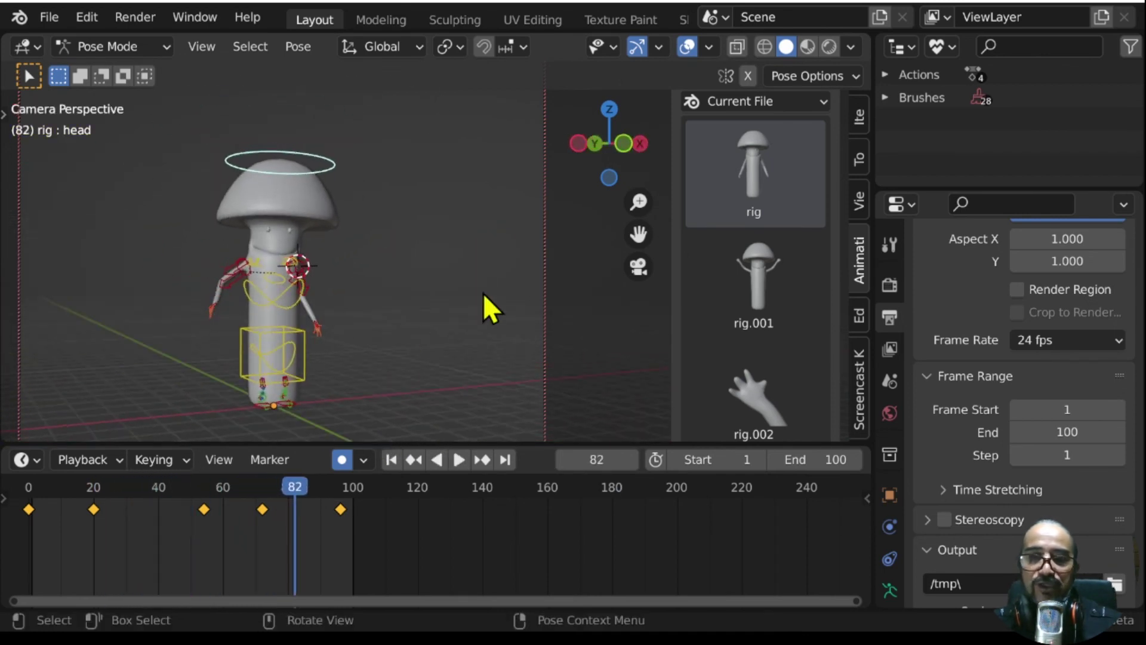
scroll(482, 293, down, 2)
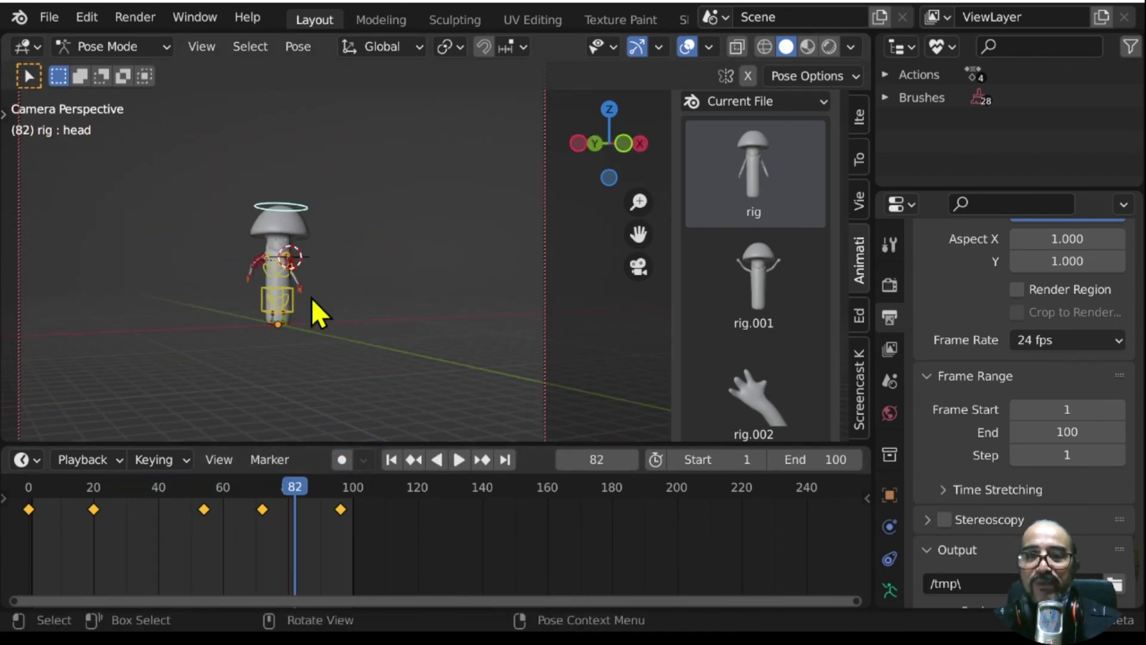
scroll(304, 295, up, 1)
scroll(302, 291, up, 4)
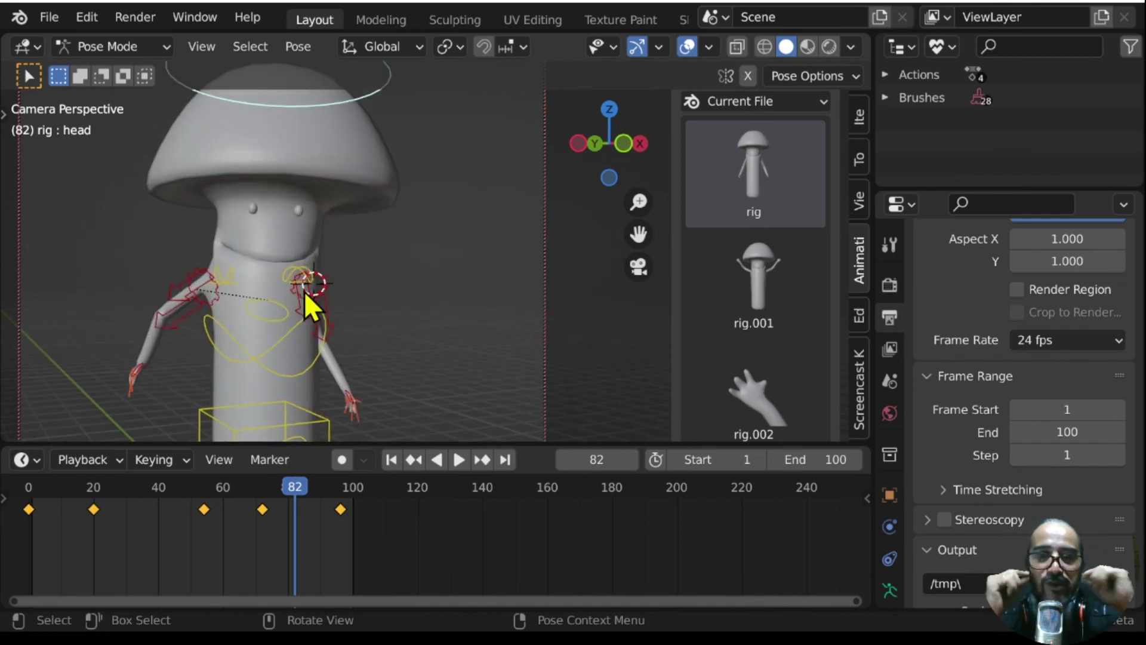
scroll(755, 167, down, 2)
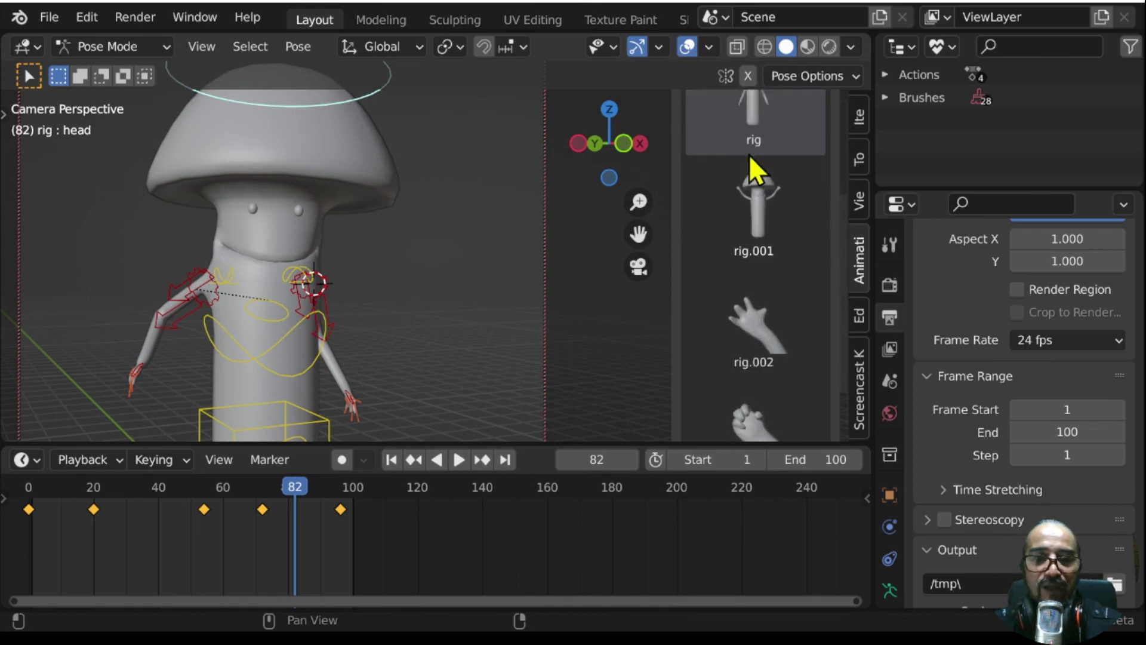
scroll(768, 277, down, 3)
- Drag the viewport–timeline border down to enlarge the 3D view
scroll(757, 214, up, 8)
scroll(759, 303, down, 4)
scroll(754, 388, down, 3)
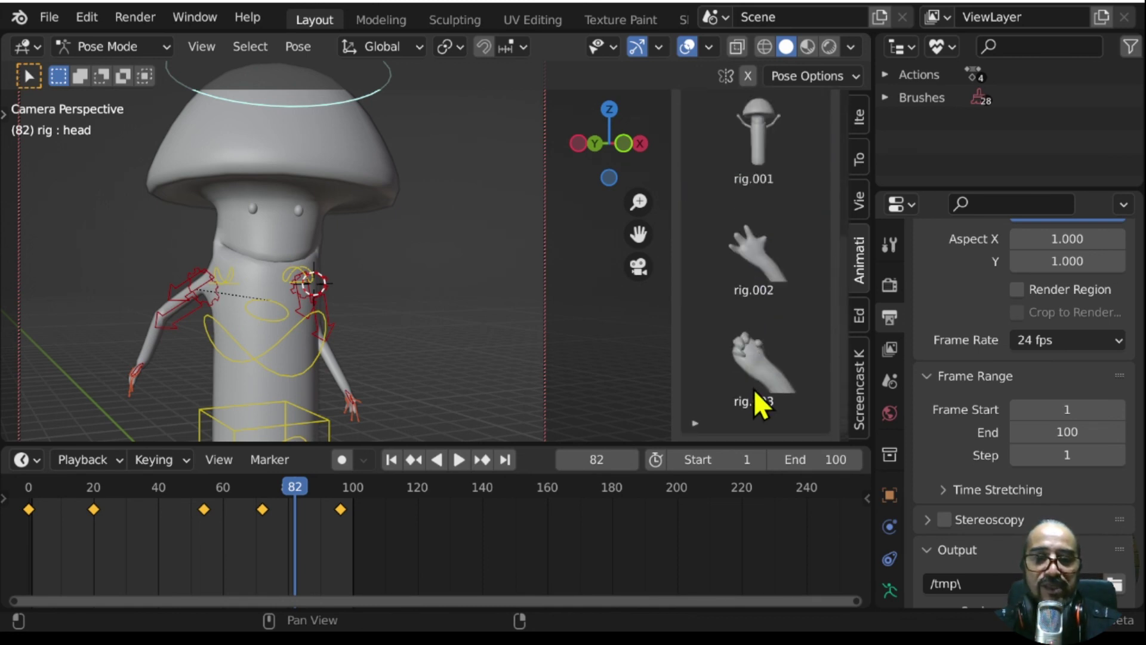
scroll(763, 298, up, 4)
scroll(741, 370, up, 3)
scroll(747, 343, down, 1)
scroll(752, 292, down, 5)
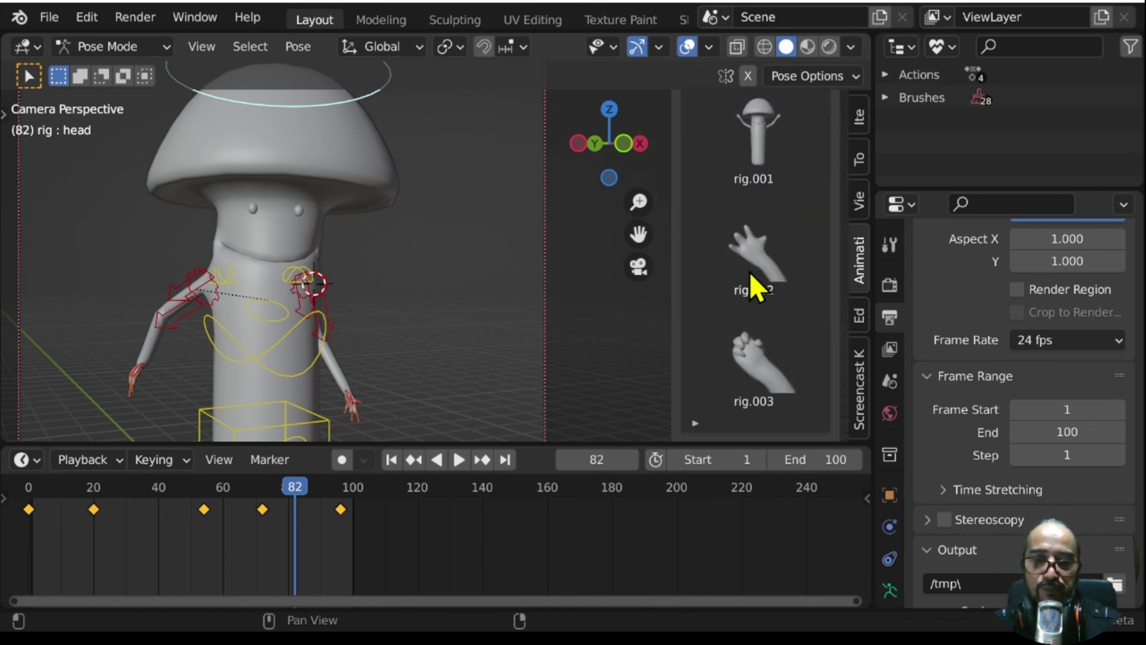
drag(528, 447, 537, 506)
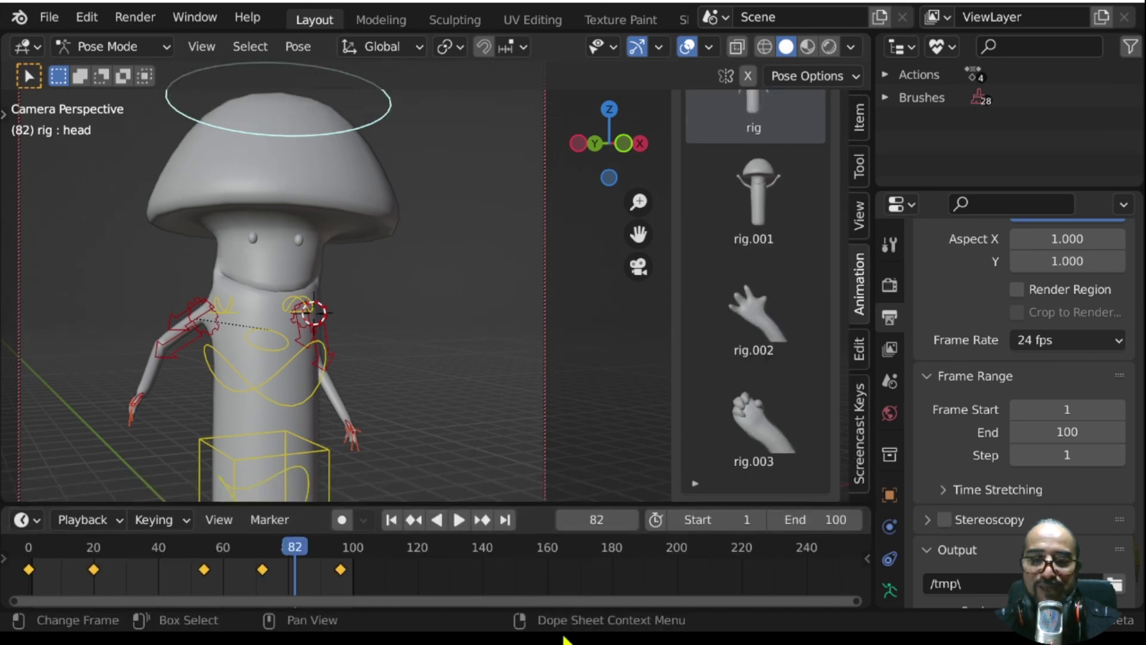